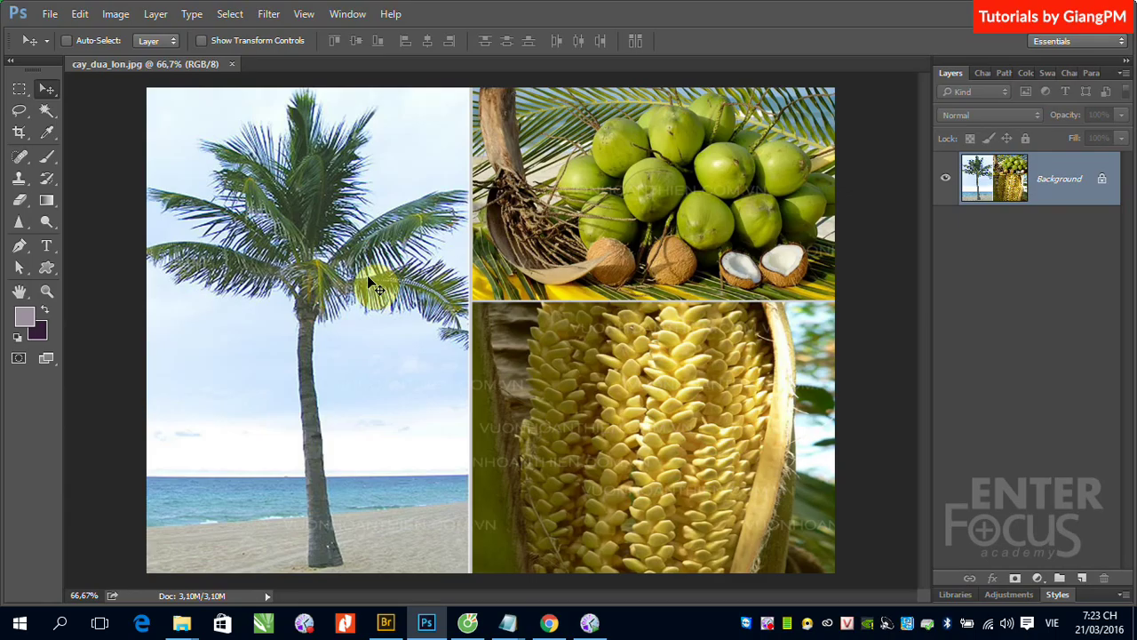
Step: Marquee-select the palm-tree half of the collage and copy it
left_click(20, 89)
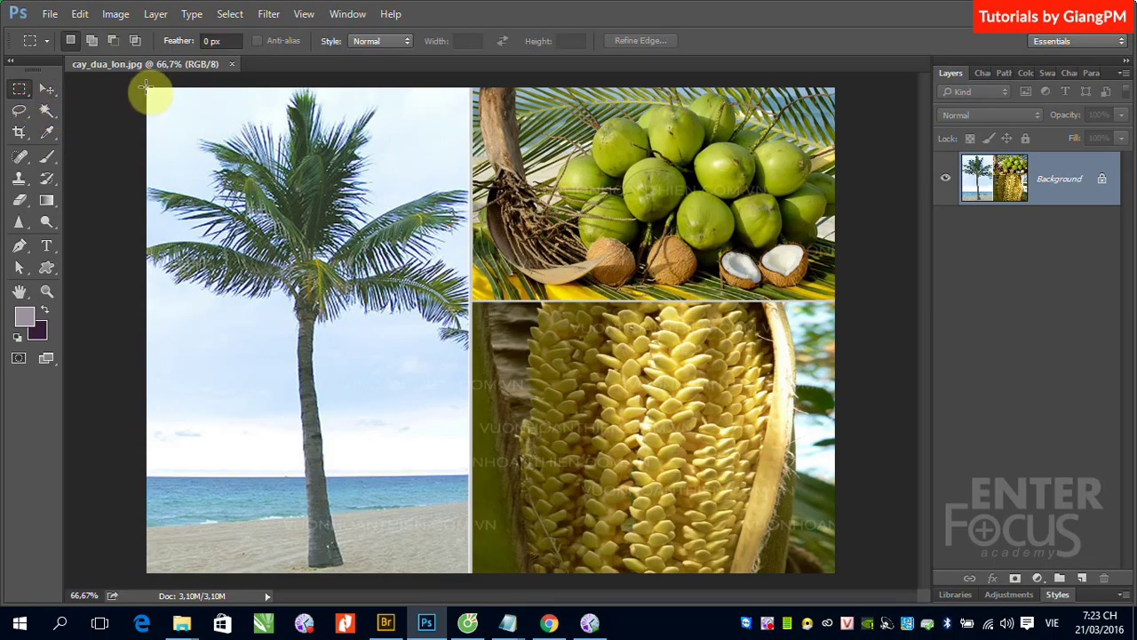
mouse_move(149, 89)
left_mouse_down()
mouse_move(419, 544)
mouse_move(469, 578)
left_mouse_up()
left_click(80, 13)
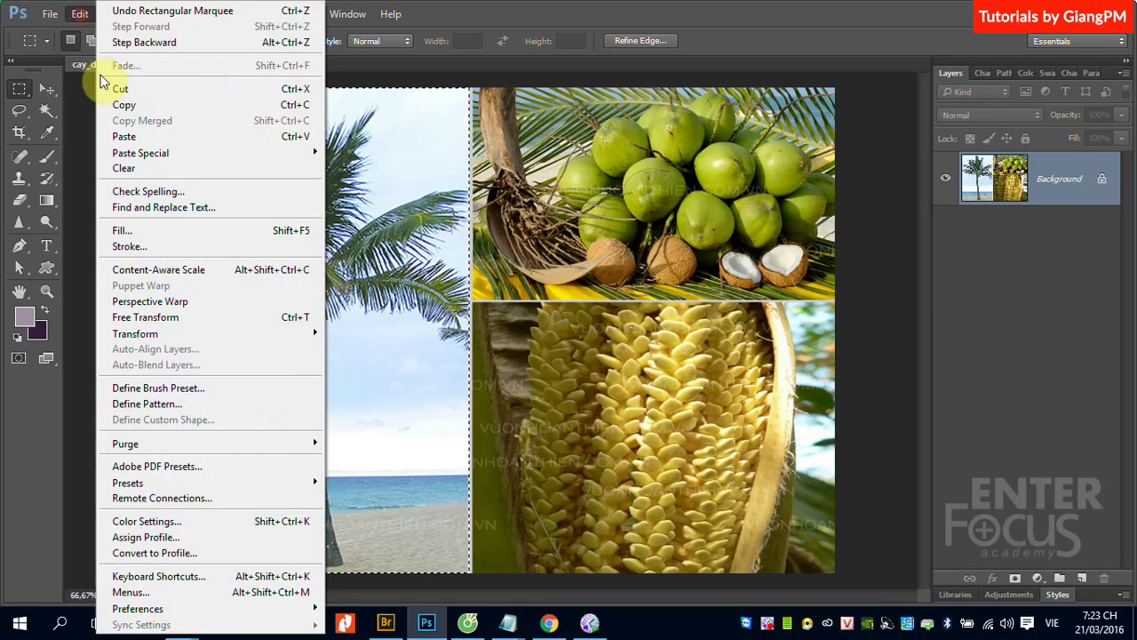
left_click(124, 105)
Step: Create a new transparent clipboard-sized document and paste the palm tree into it
left_click(49, 14)
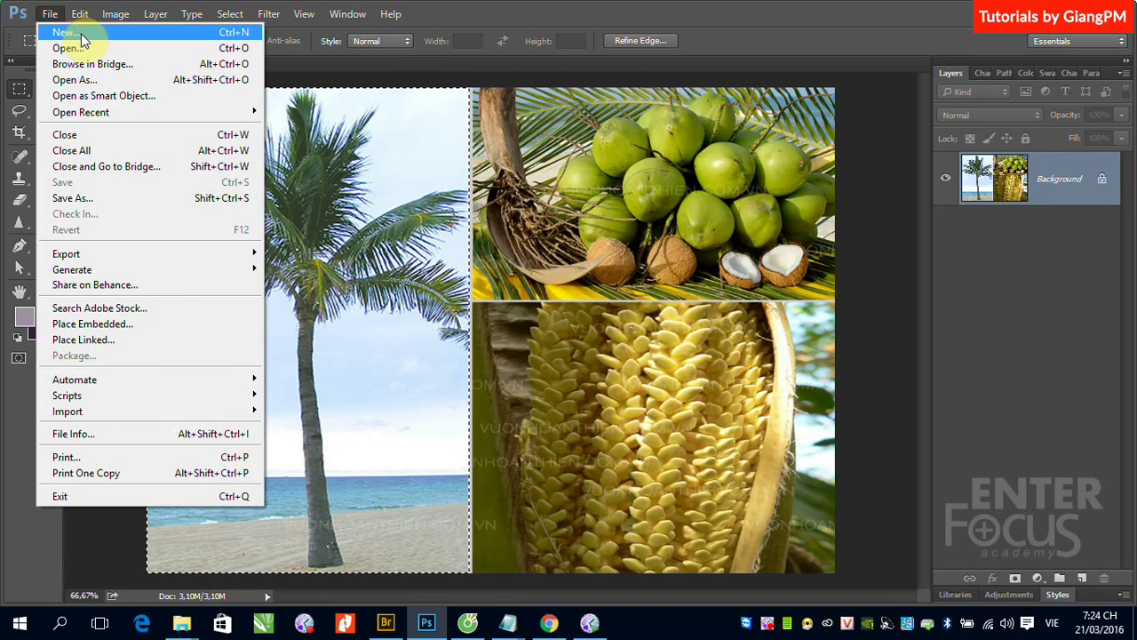
left_click(81, 36)
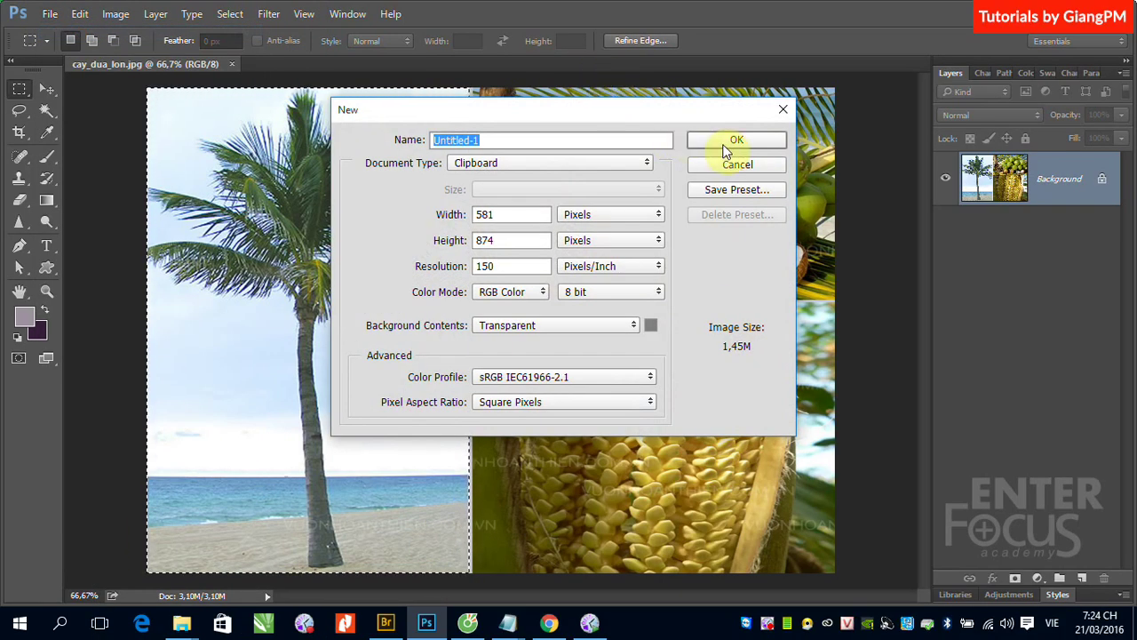
left_click(727, 149)
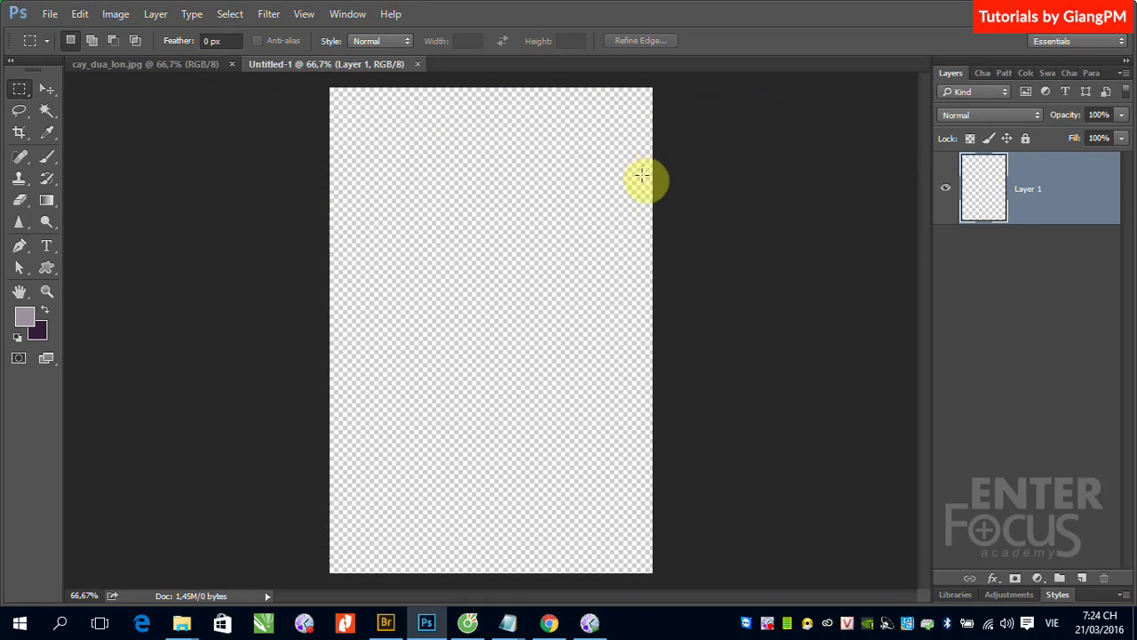
key("ctrl+v")
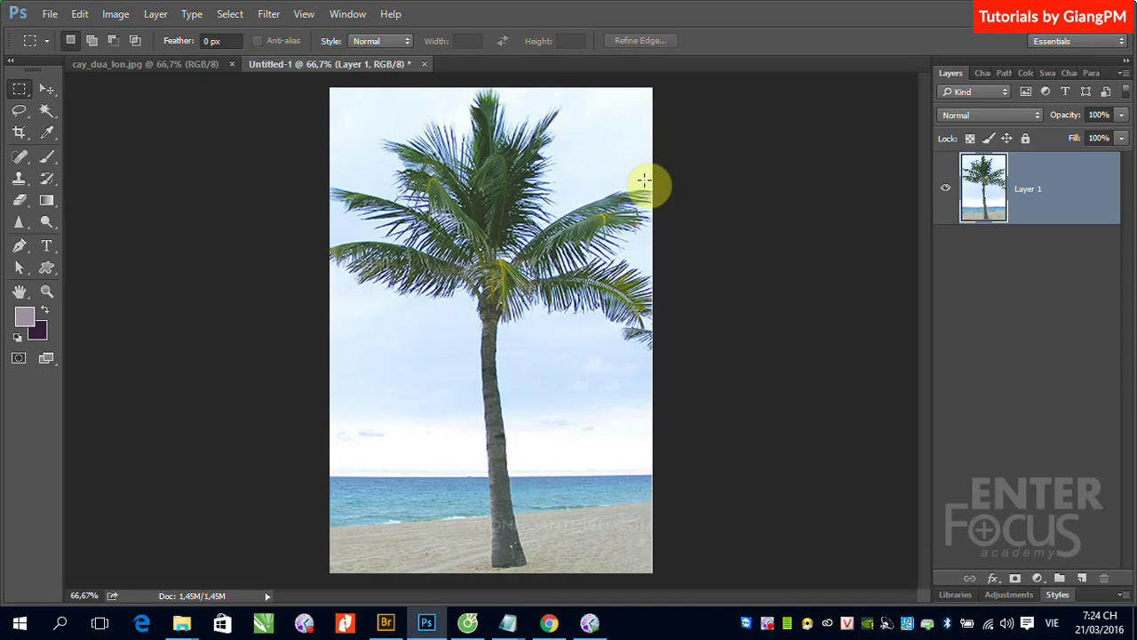
Step: Return to cay_dua_lon.jpg, clear its selection, and show the eraser tool flyout
left_click(182, 66)
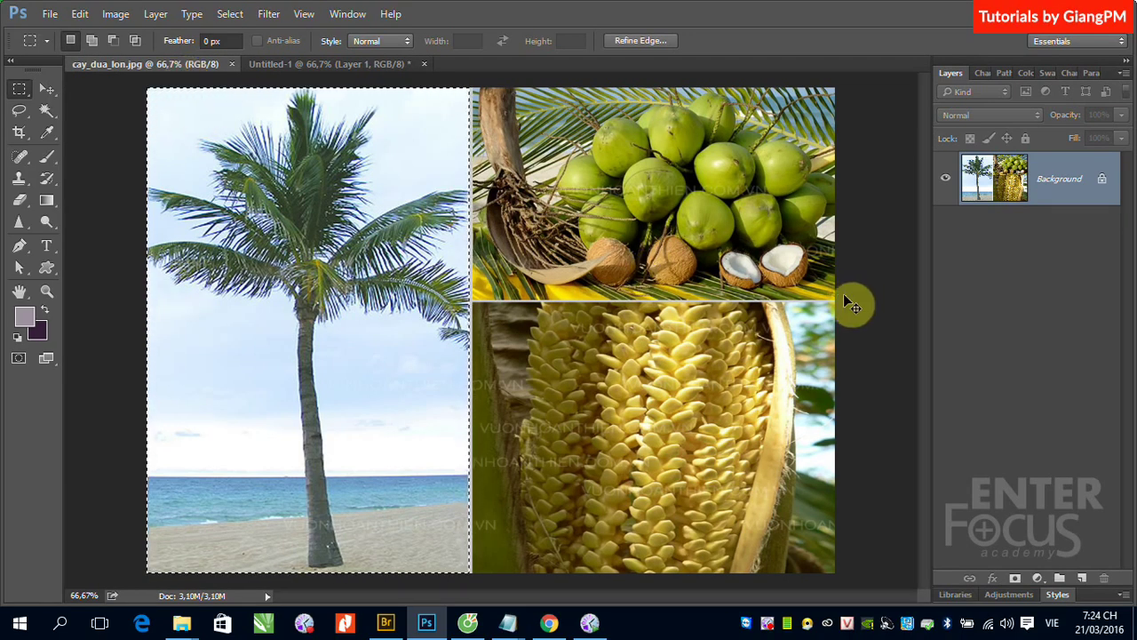
left_click(845, 295)
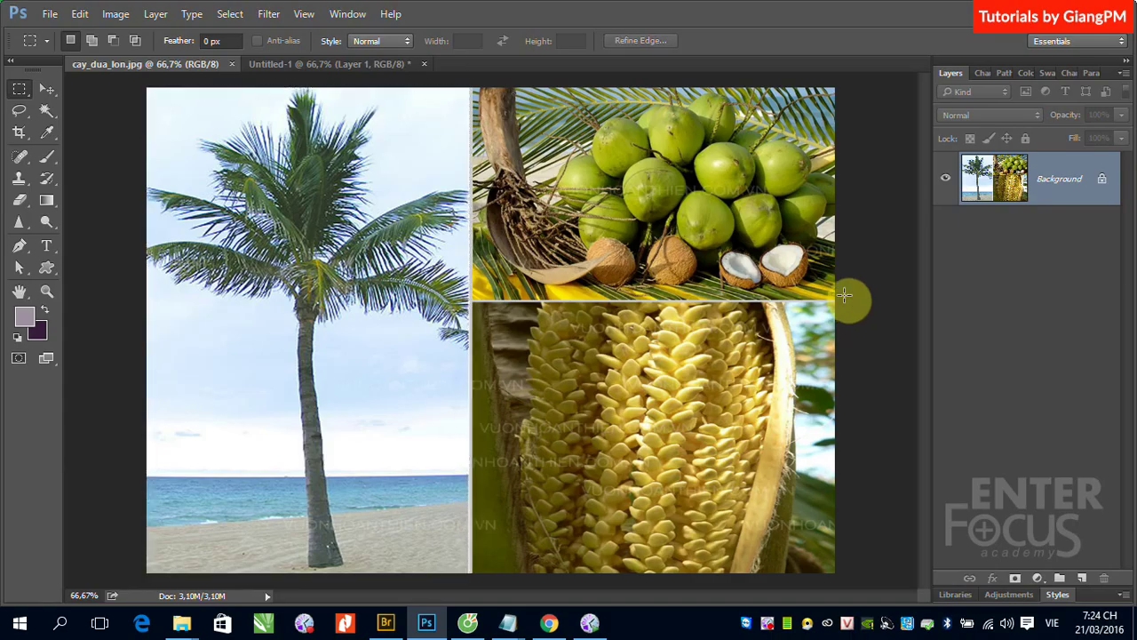
left_click(24, 207)
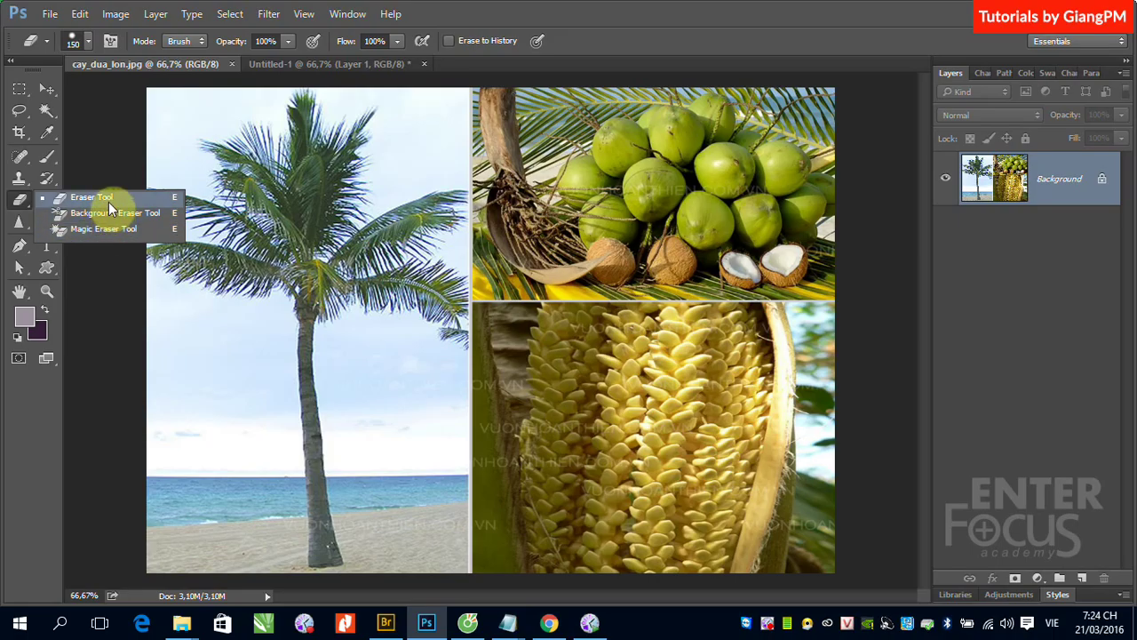
Step: Choose the standard Eraser Tool from the eraser flyout
left_click(108, 202)
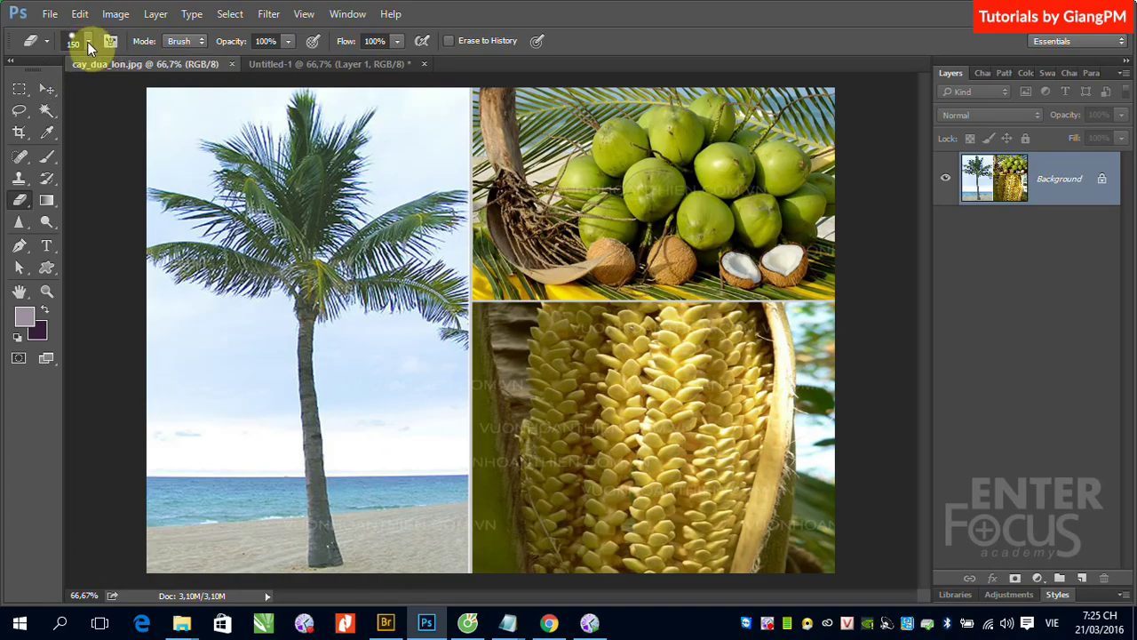
Step: Set the eraser brush size to 50 px in the Brush Preset picker
left_click(88, 42)
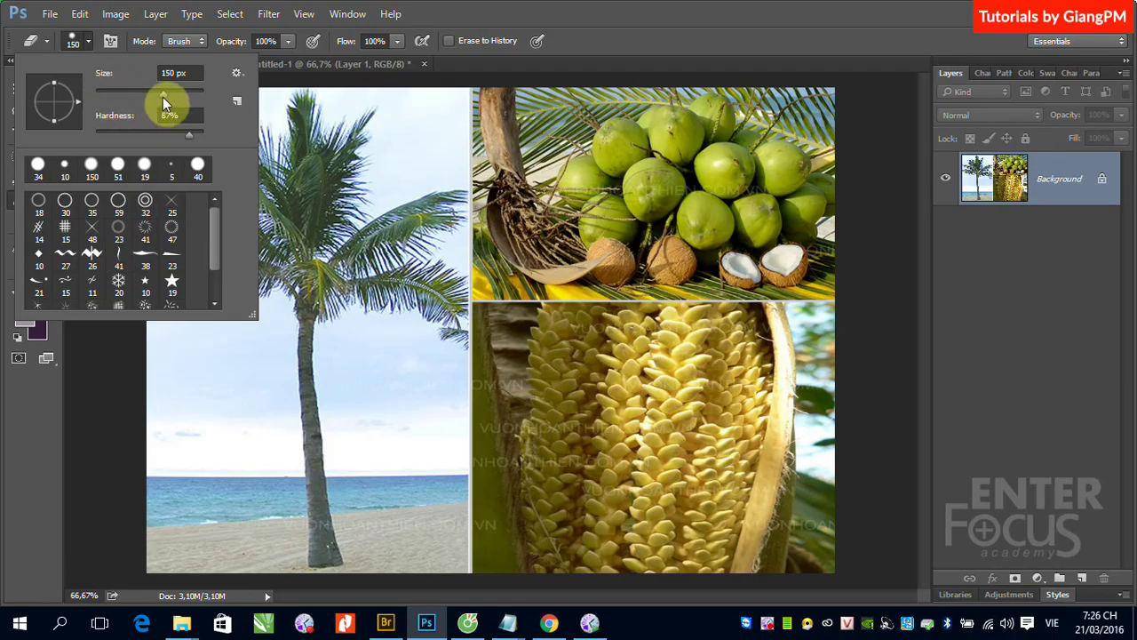
double_click(170, 74)
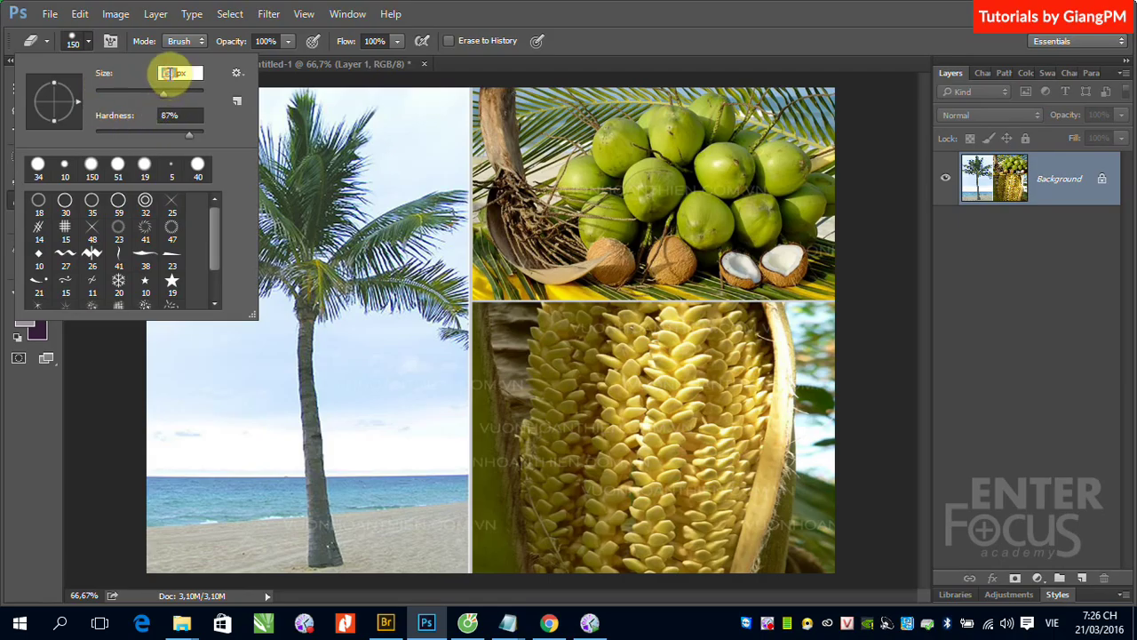
left_click_drag(172, 75, 192, 75)
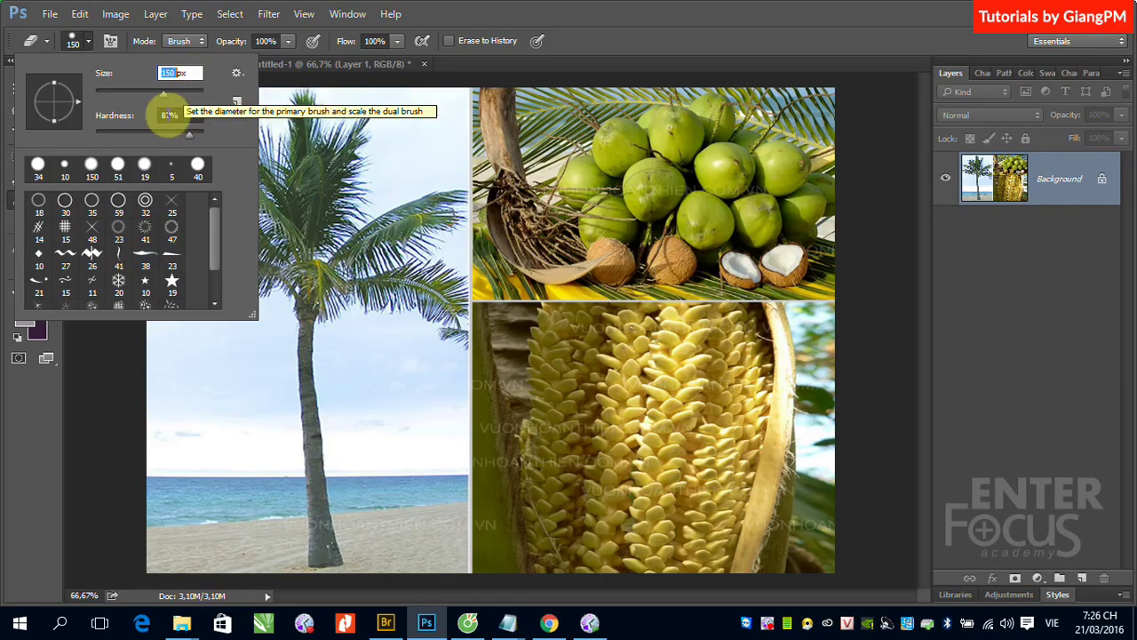
left_click_drag(165, 96, 119, 96)
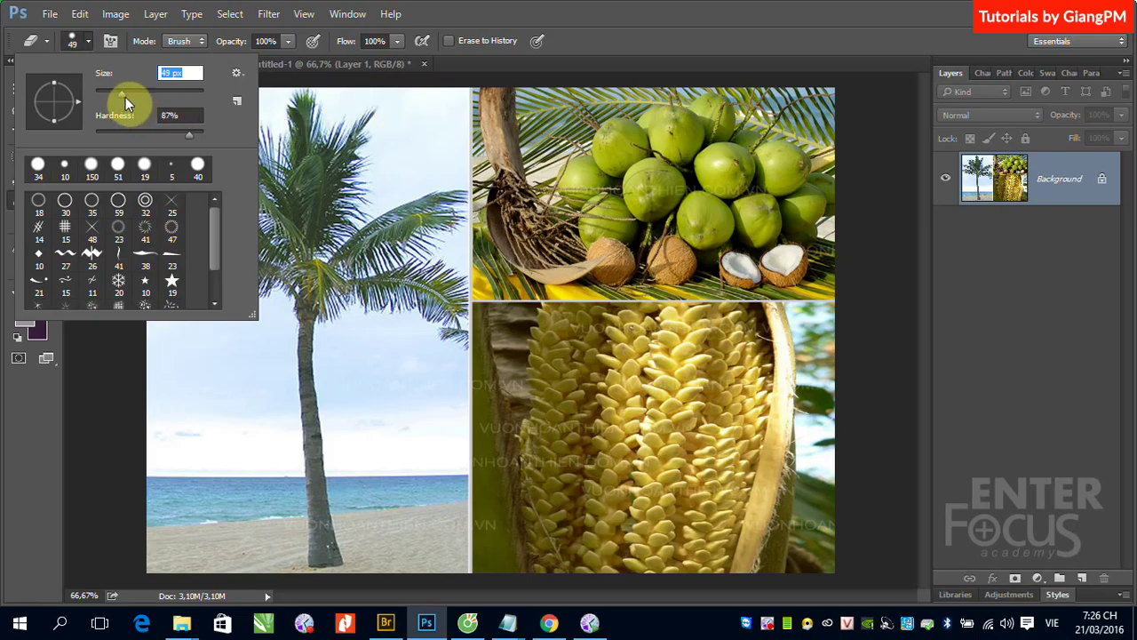
left_click_drag(125, 97, 174, 94)
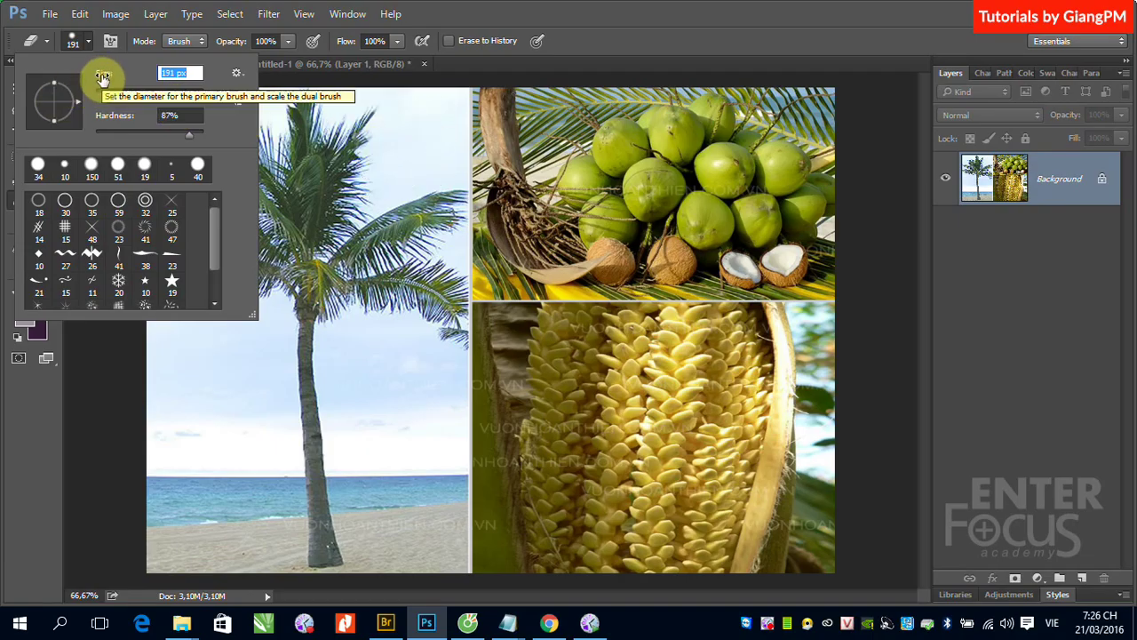
mouse_move(102, 80)
left_mouse_down()
mouse_move(122, 82)
mouse_move(91, 81)
left_mouse_up()
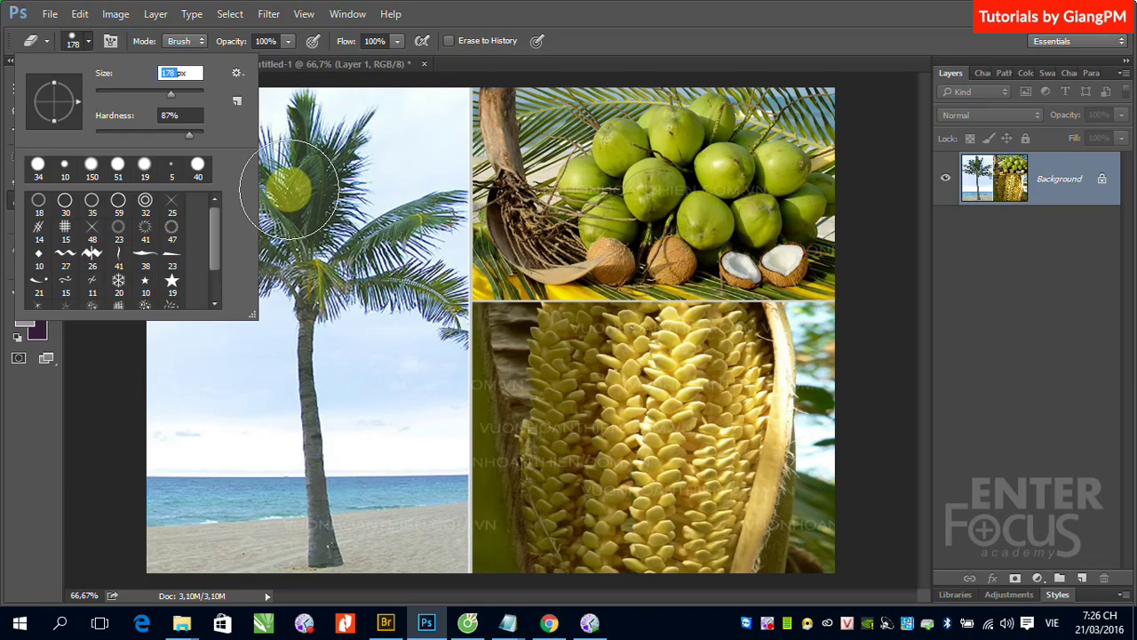
type("50")
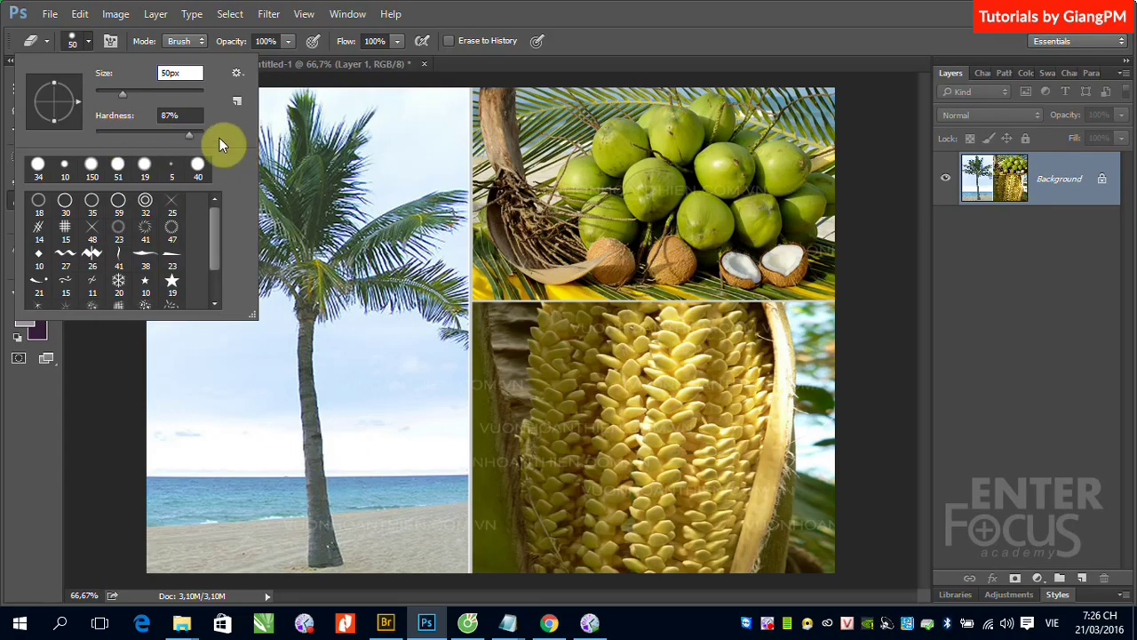
left_click(524, 19)
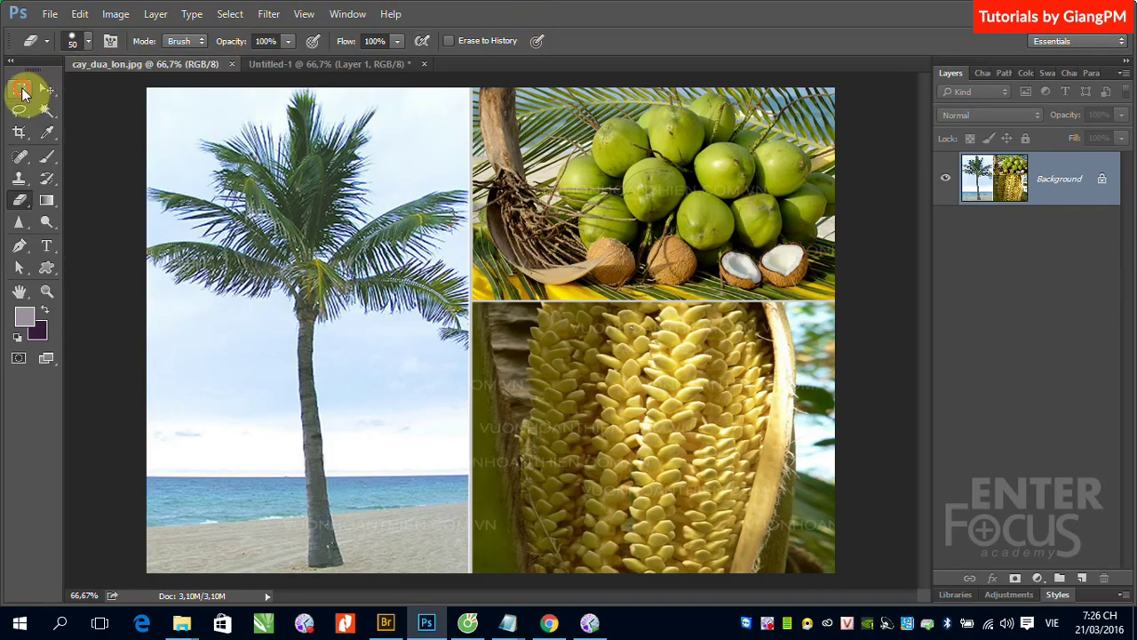
Step: Fill a small rectangle of sky beside the trunk with dark purple and zoom in on it
right_click(22, 92)
left_click(93, 88)
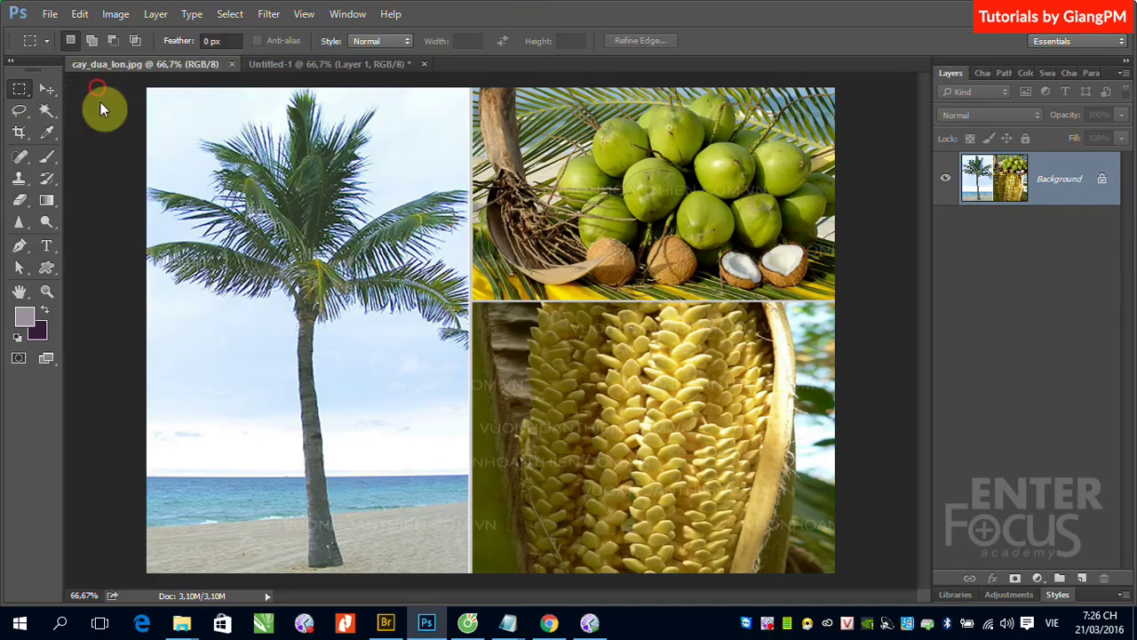
left_click_drag(186, 330, 262, 390)
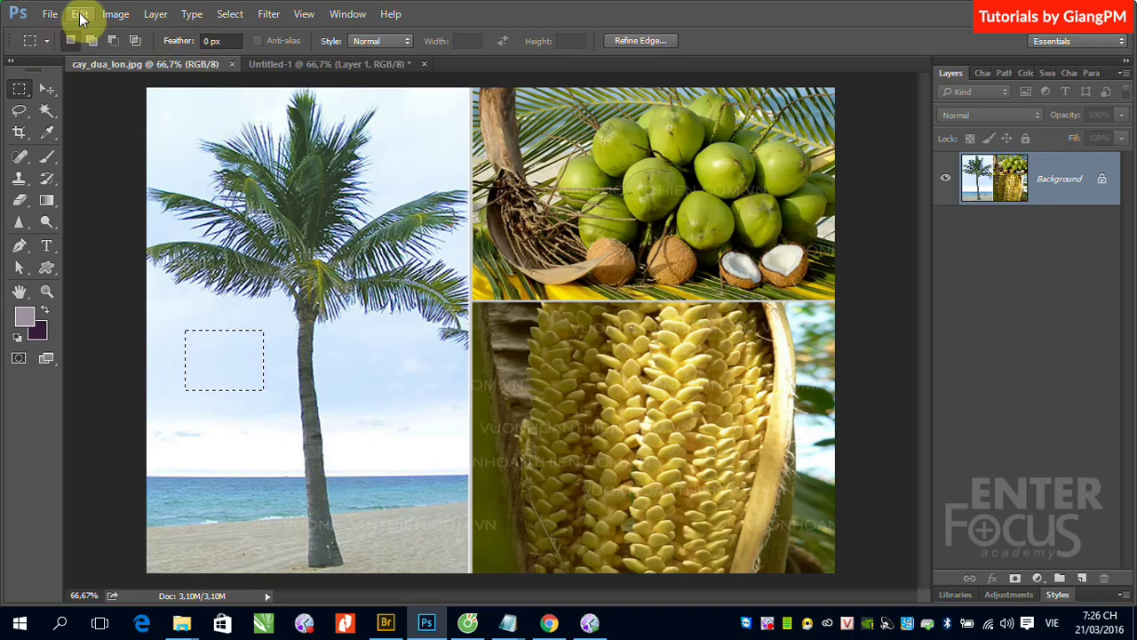
key("ctrl+BackSpace")
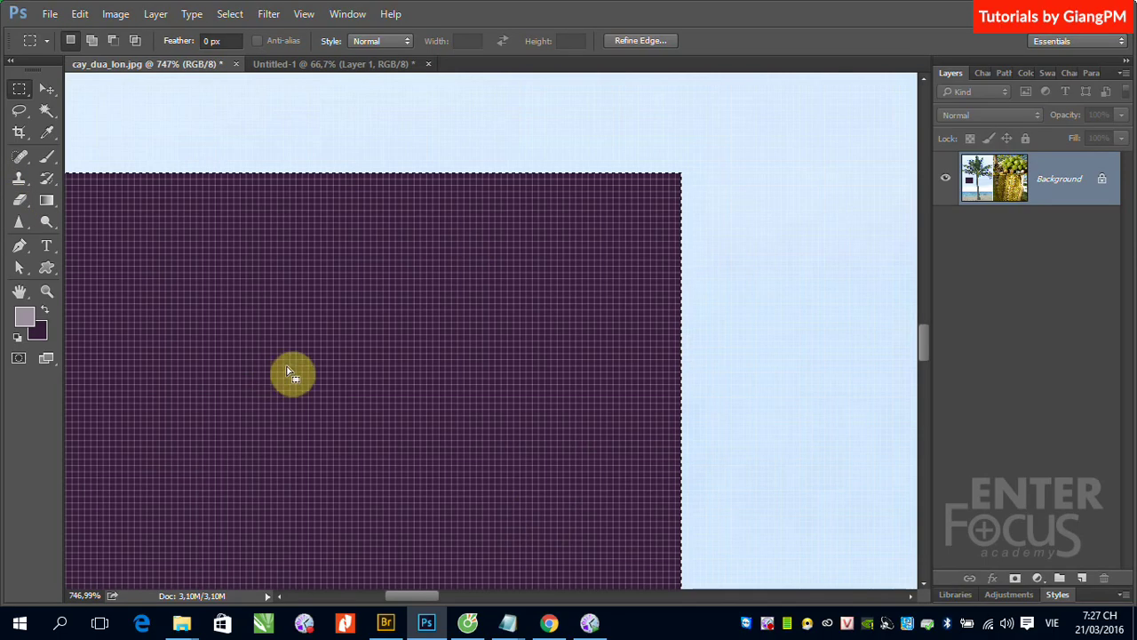
left_click_drag(222, 330, 282, 368)
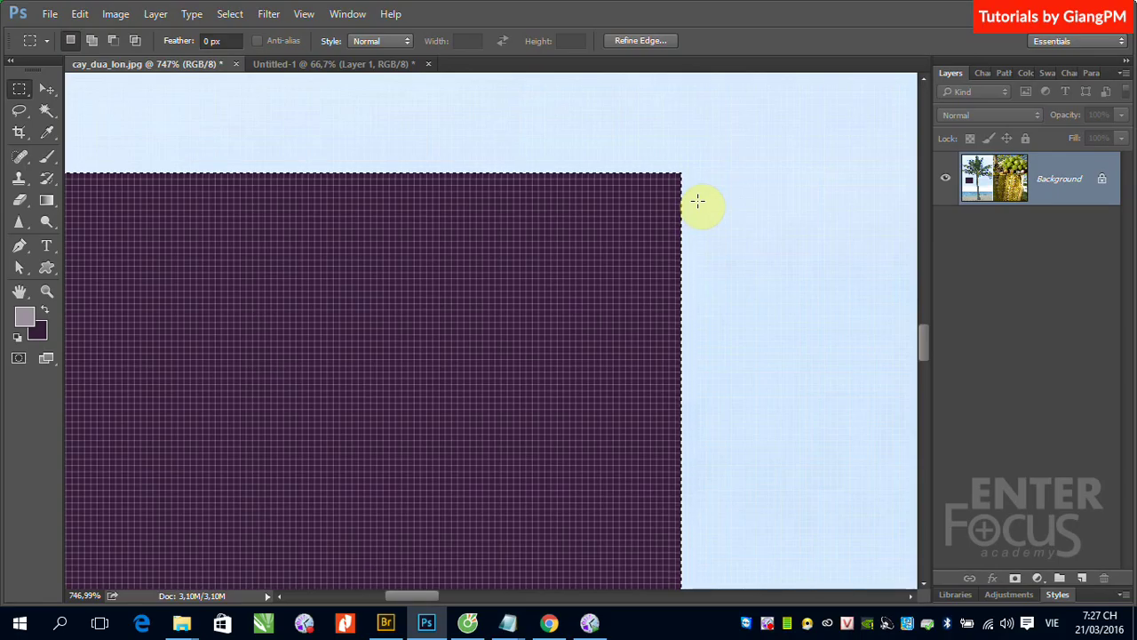
Step: Deselect the purple rectangle and zoom out to 200%
left_click(698, 202)
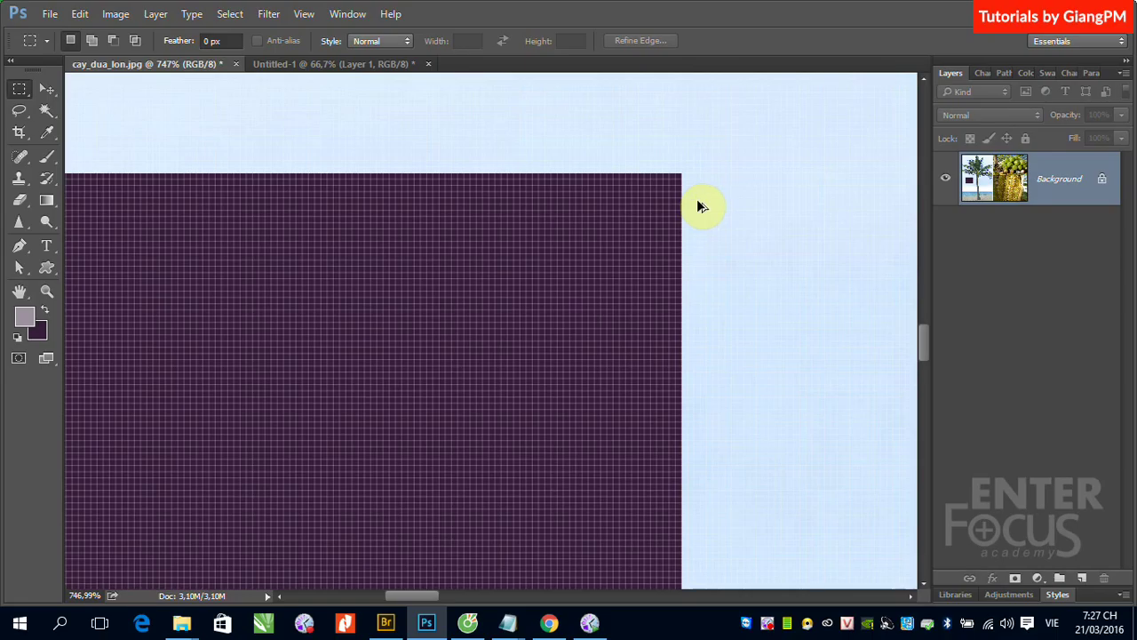
key("ctrl+minus")
key("ctrl+minus")
key("ctrl+minus")
key("ctrl+minus")
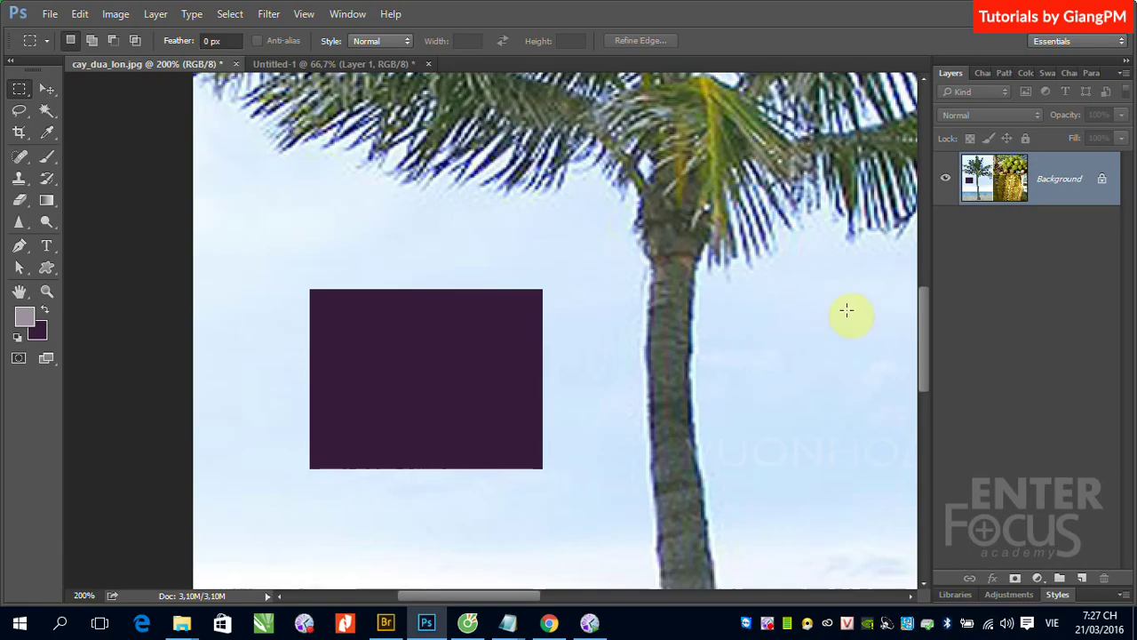
Step: Select a patch of sky below the purple block and feather it by 20 pixels
mouse_move(465, 374)
left_mouse_down()
mouse_move(416, 182)
mouse_move(411, 110)
left_mouse_up()
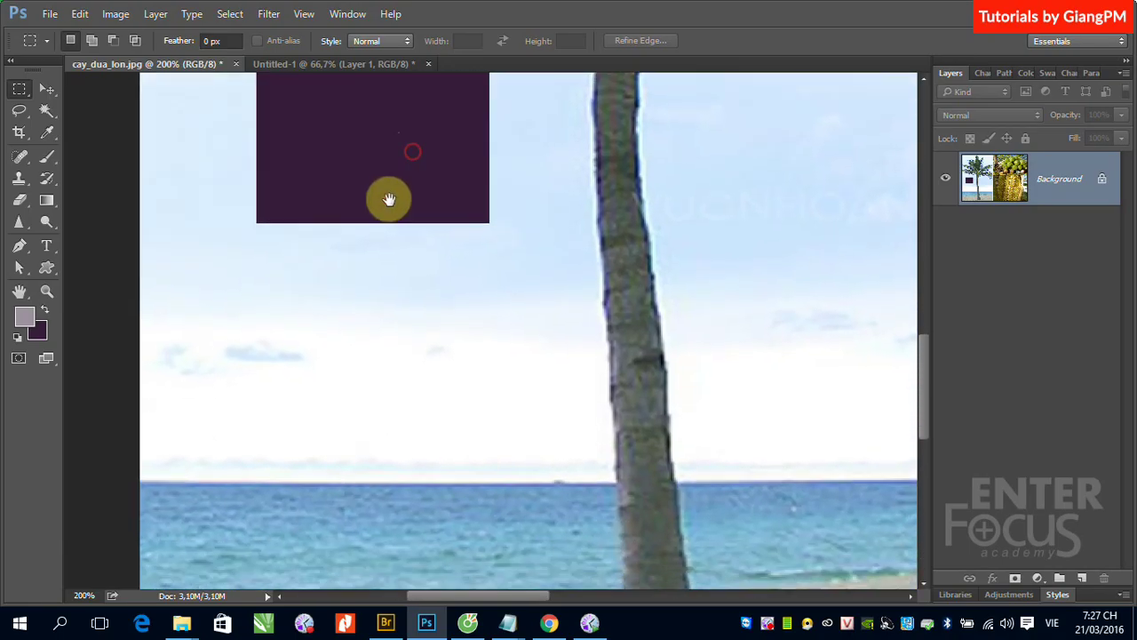
left_click_drag(256, 267, 487, 448)
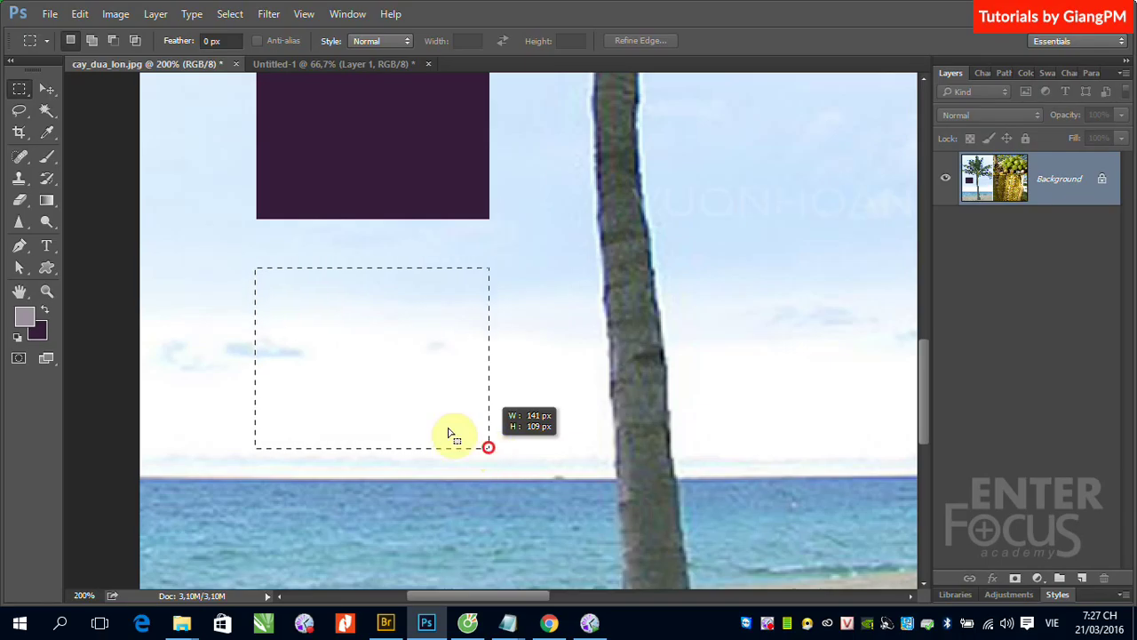
left_click(228, 20)
mouse_move(243, 229)
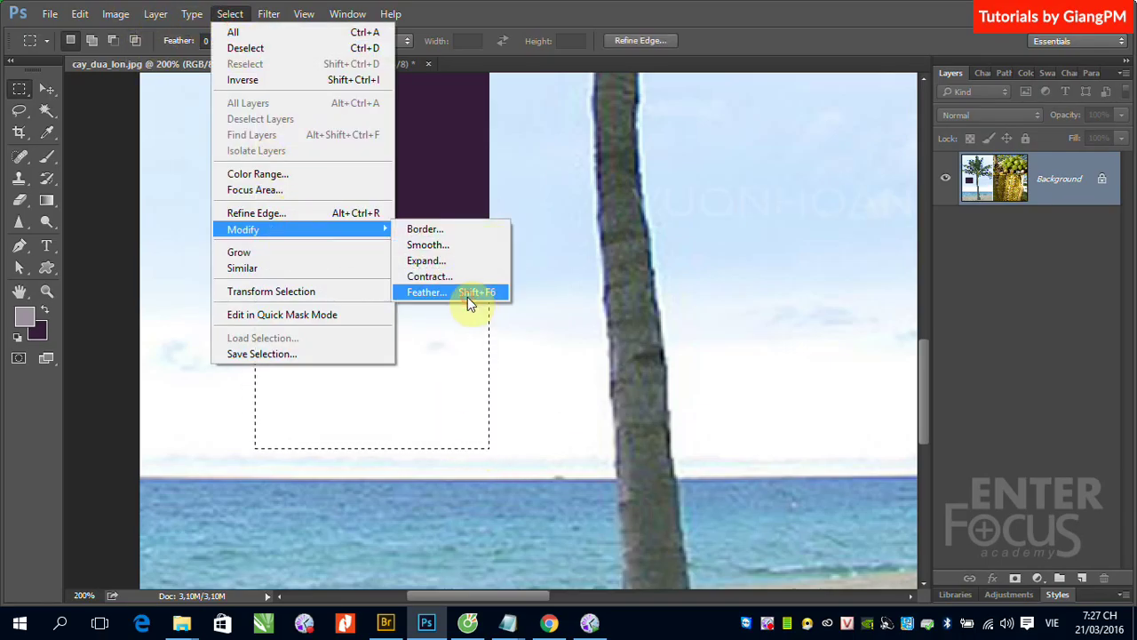
left_click(467, 297)
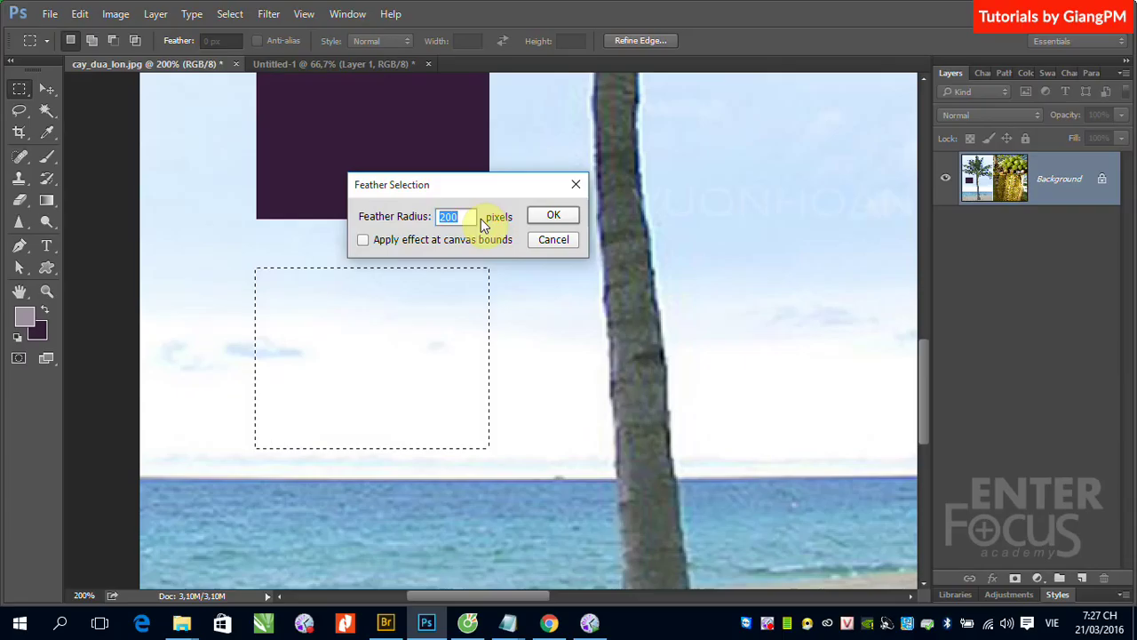
type("20")
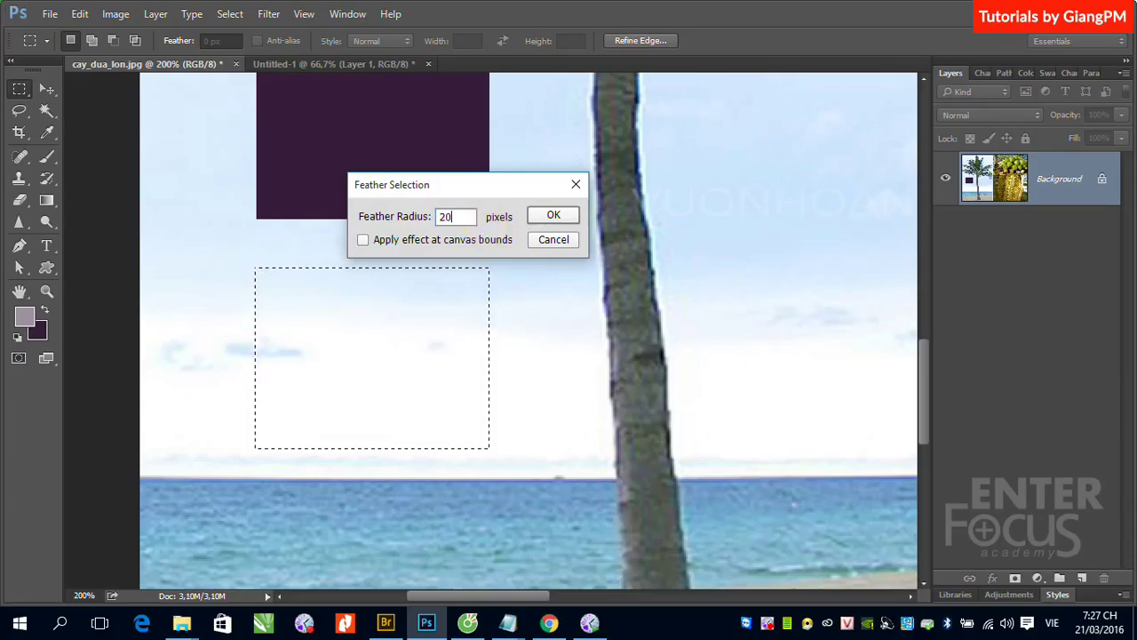
left_click(553, 215)
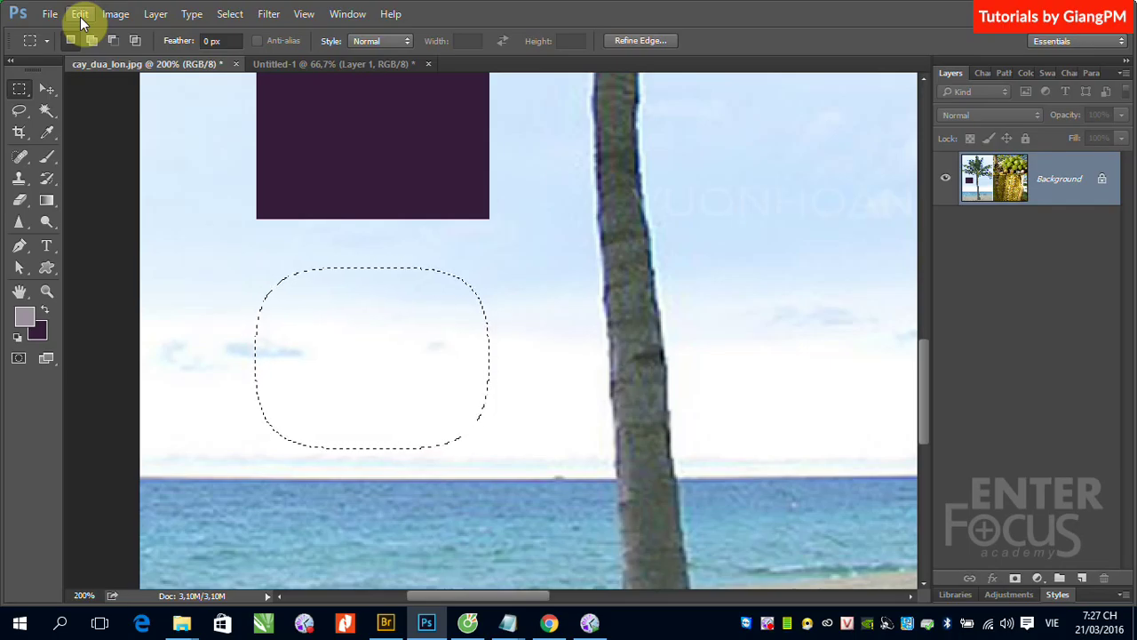
Step: Fill the feathered selection with the dark purple background colour
key("ctrl+BackSpace")
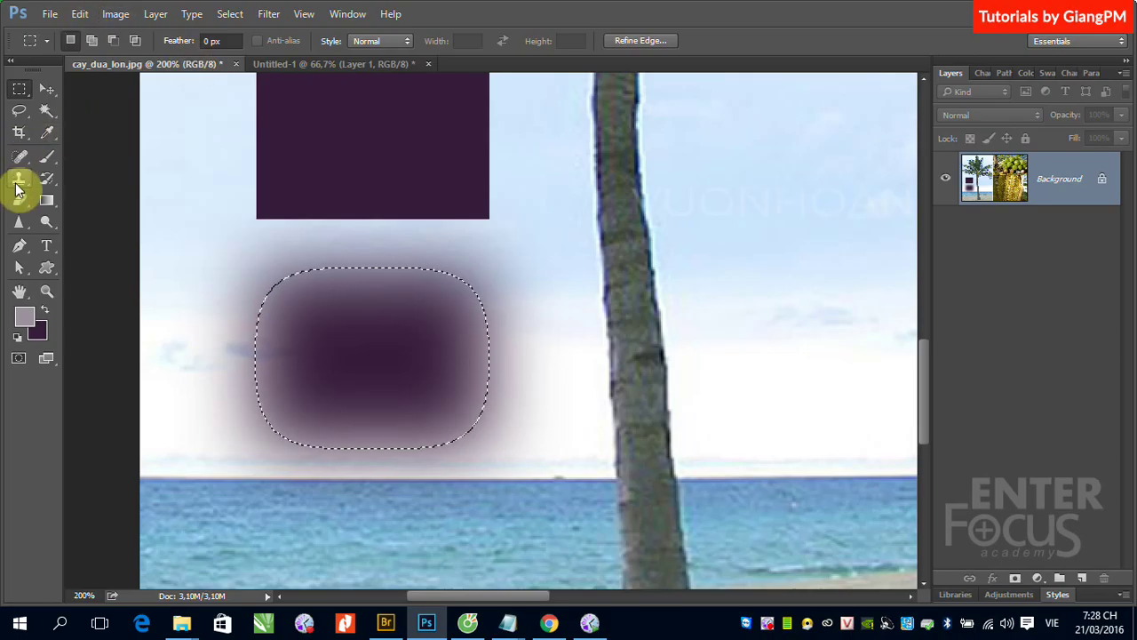
Step: Switch to the eraser, set brush hardness to 100%, and zoom out to the whole collage
left_click(19, 200)
left_click(88, 40)
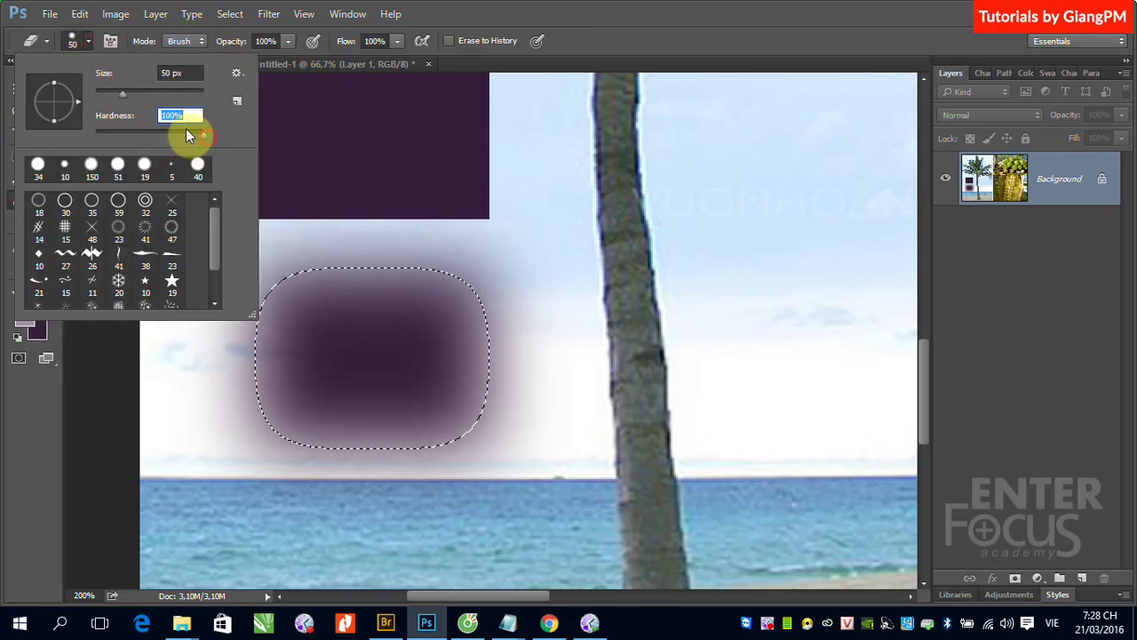
left_click_drag(203, 137, 205, 137)
left_click(269, 92)
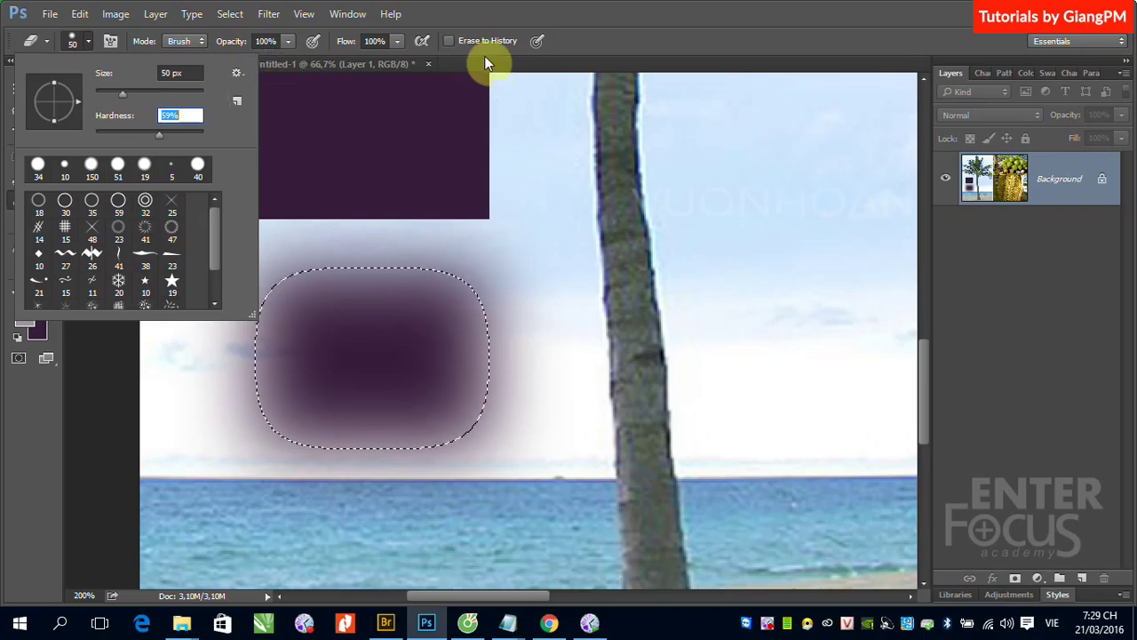
key("Return")
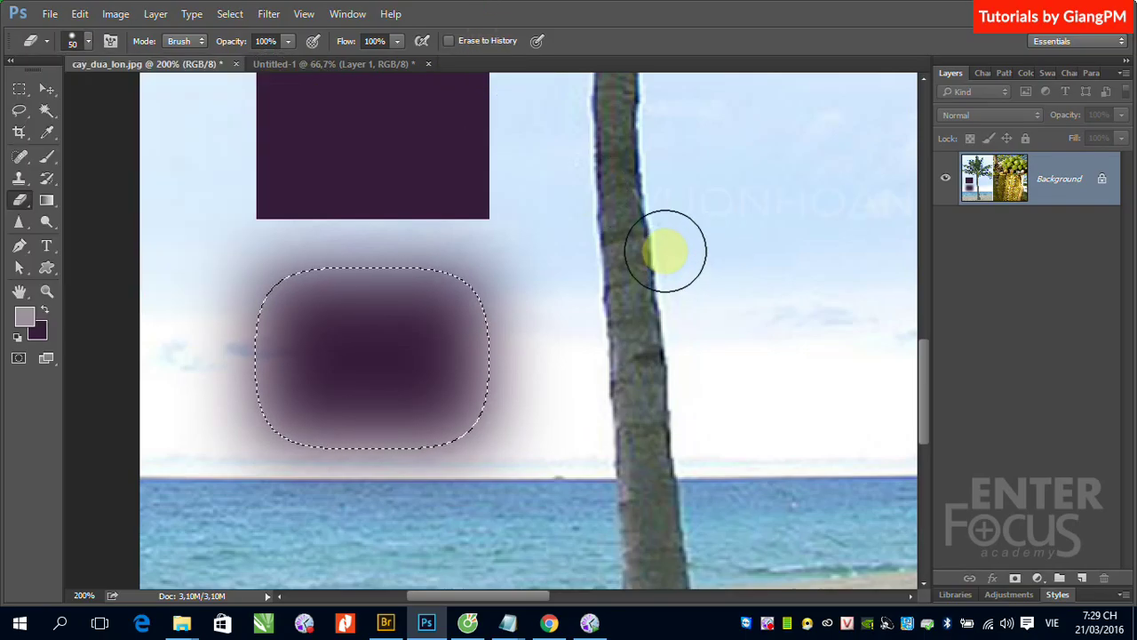
key("ctrl+minus")
key("ctrl+minus")
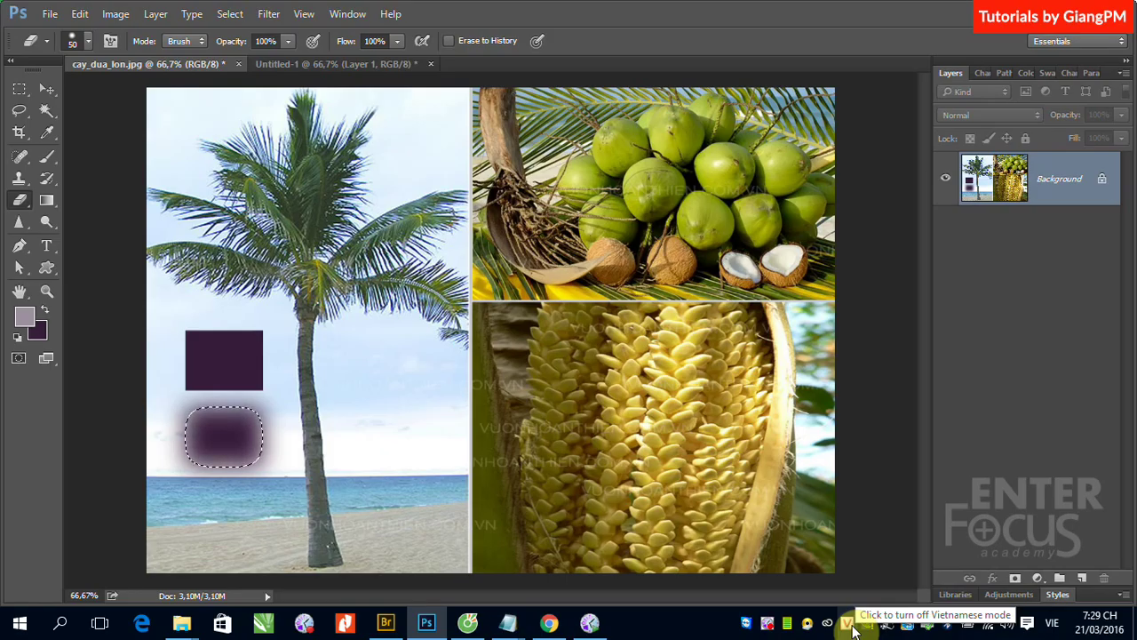
Step: Deselect with Ctrl+D, leaving the crisp purple block and blurred patch
key("ctrl+d")
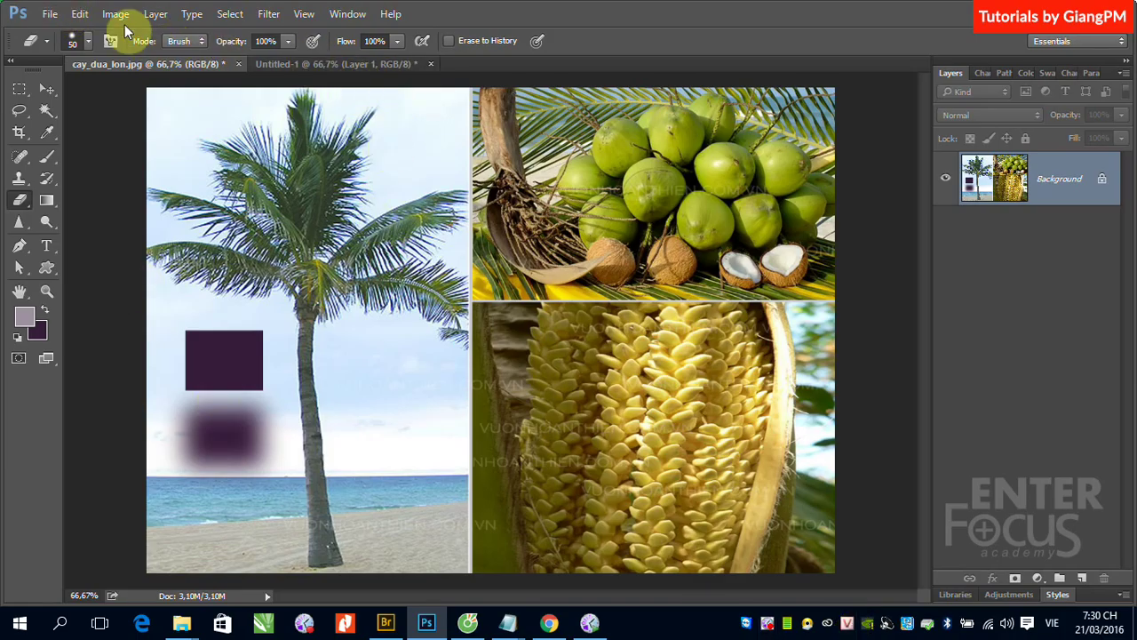
Step: Create a new document with a transparent background
left_click(46, 13)
left_click(66, 32)
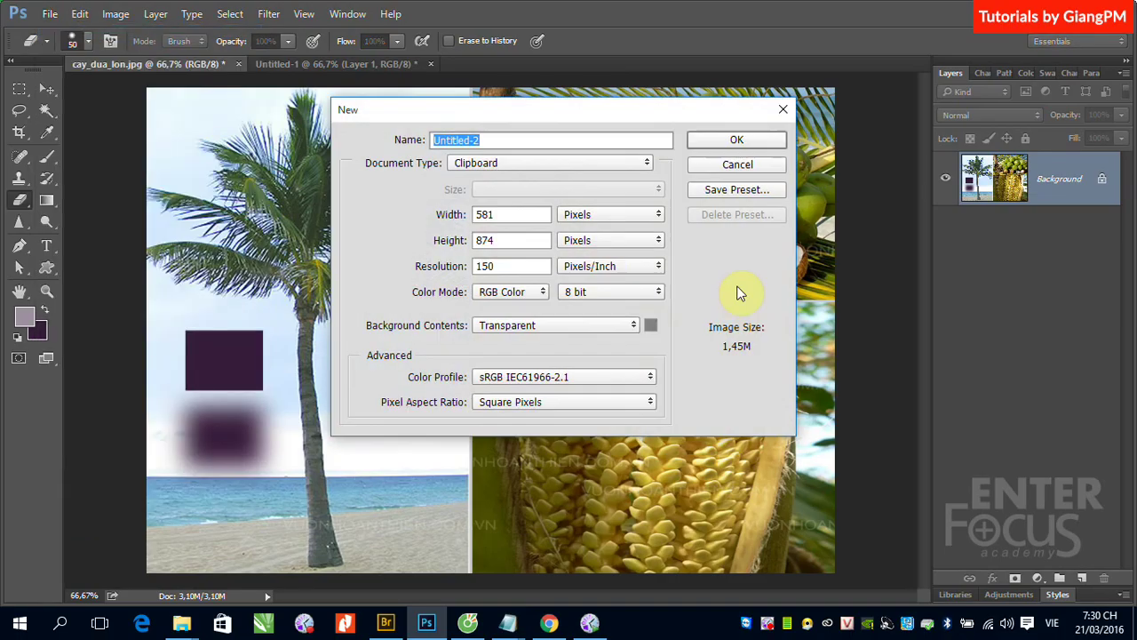
left_click(734, 142)
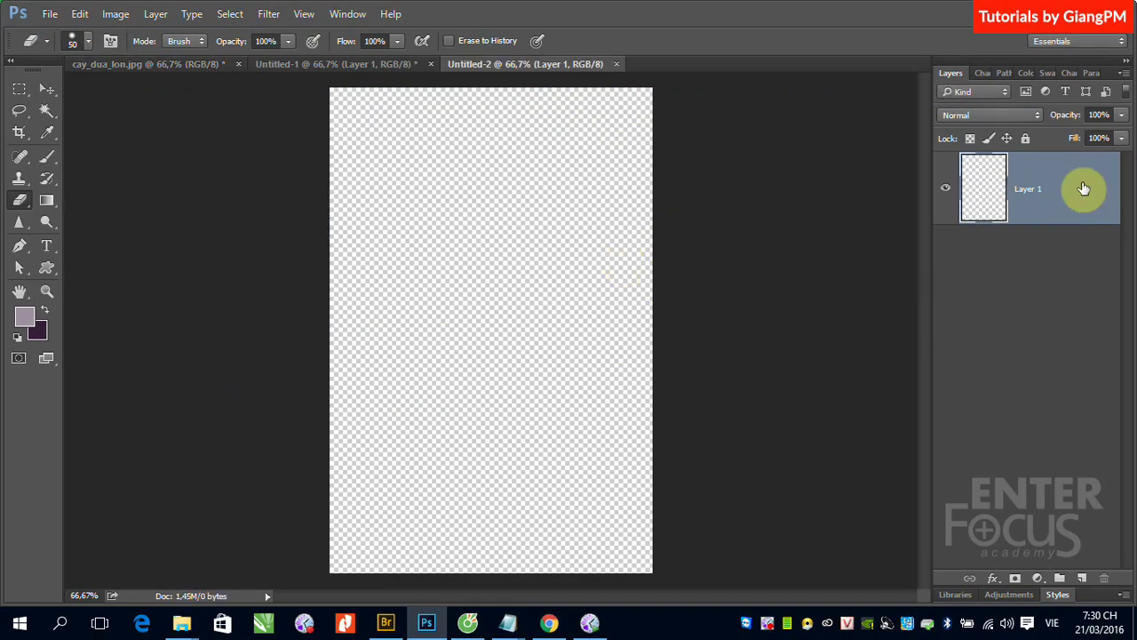
Step: Switch to the Brush Tool with dark purple as the colour and a 61 px size
left_click(47, 157)
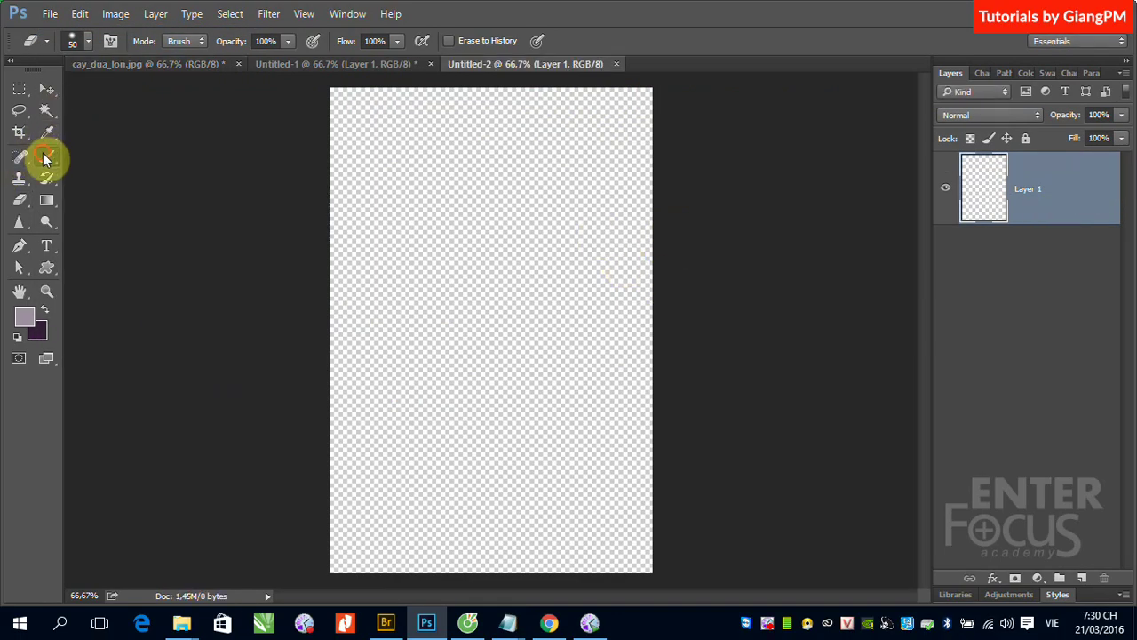
left_click(43, 311)
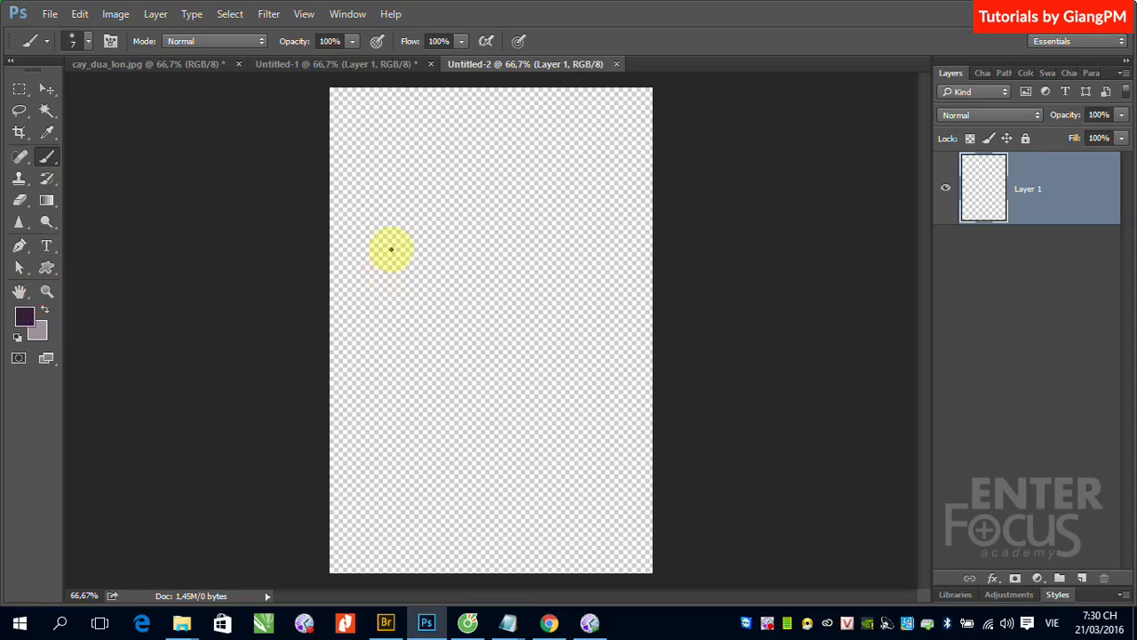
left_click(88, 42)
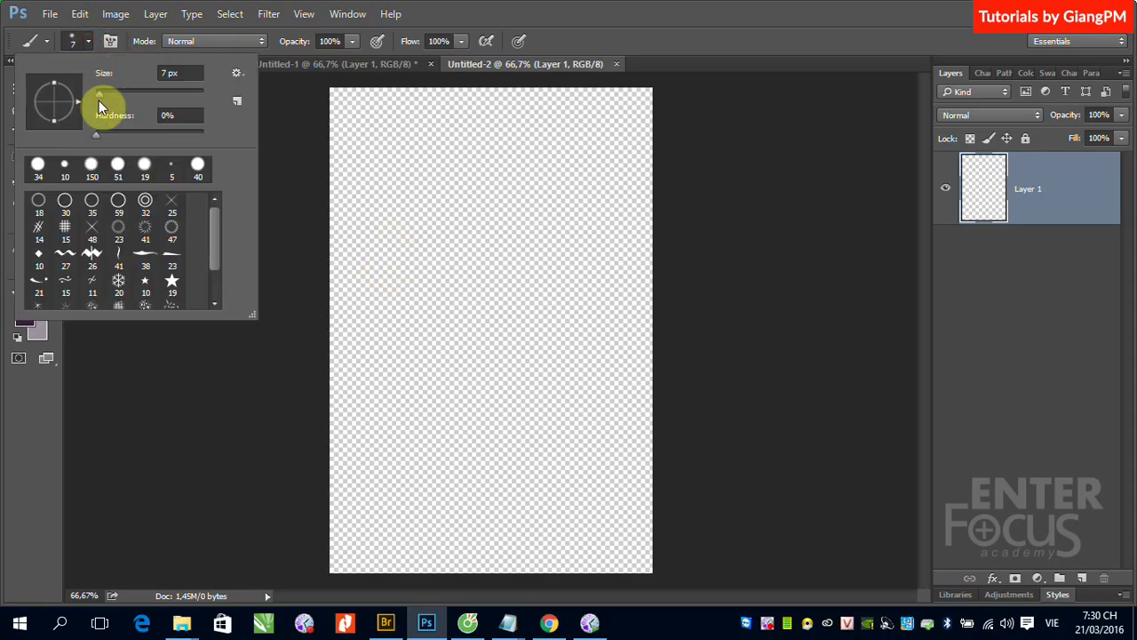
left_click_drag(101, 96, 128, 94)
key("Return")
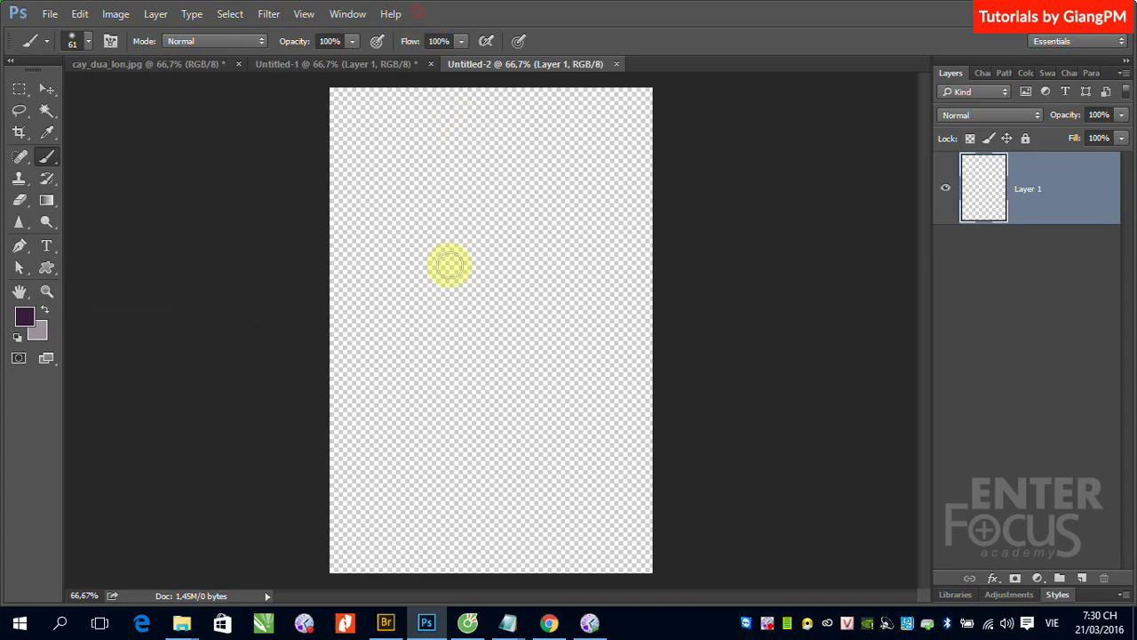
Step: Paint purple digits 1, 2, 3 and 4, adding a new layer before each one after the first
mouse_move(373, 236)
left_mouse_down()
mouse_move(444, 160)
mouse_move(433, 264)
left_mouse_up()
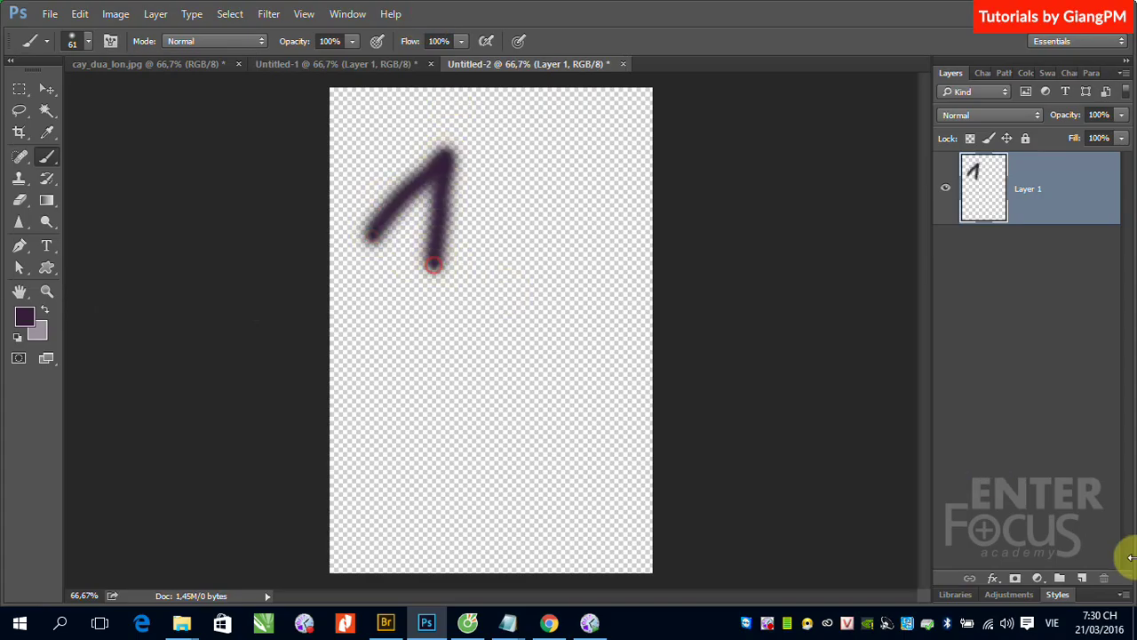
left_click(1082, 577)
mouse_move(508, 207)
left_mouse_down()
mouse_move(560, 193)
mouse_move(475, 287)
mouse_move(627, 297)
left_mouse_up()
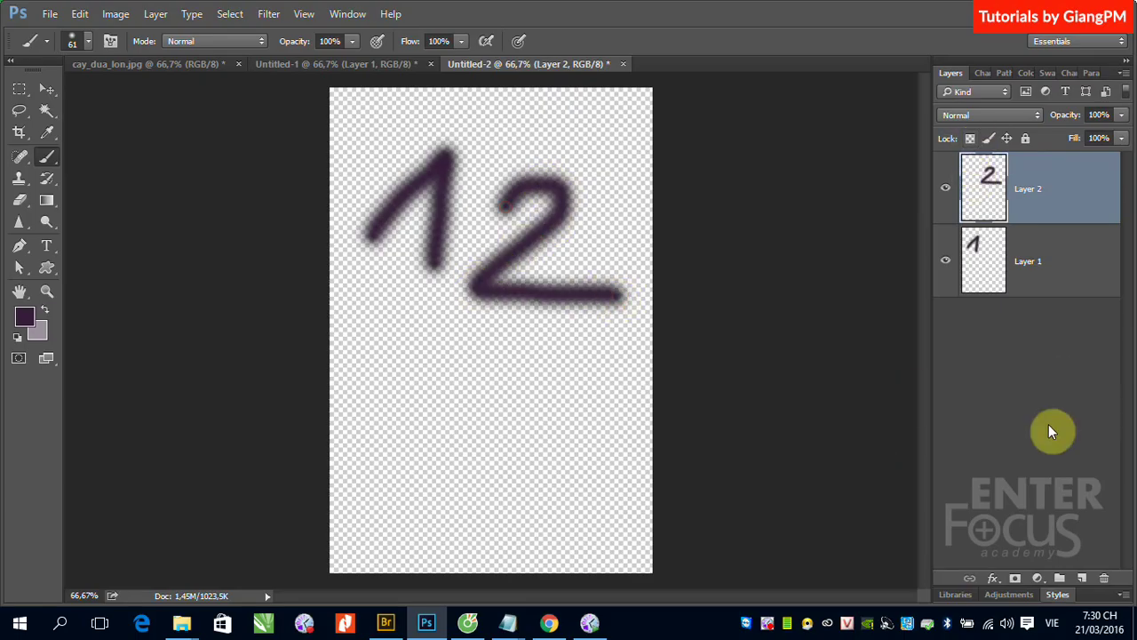
left_click(1082, 578)
mouse_move(390, 340)
left_mouse_down()
mouse_move(417, 450)
mouse_move(399, 439)
left_mouse_up()
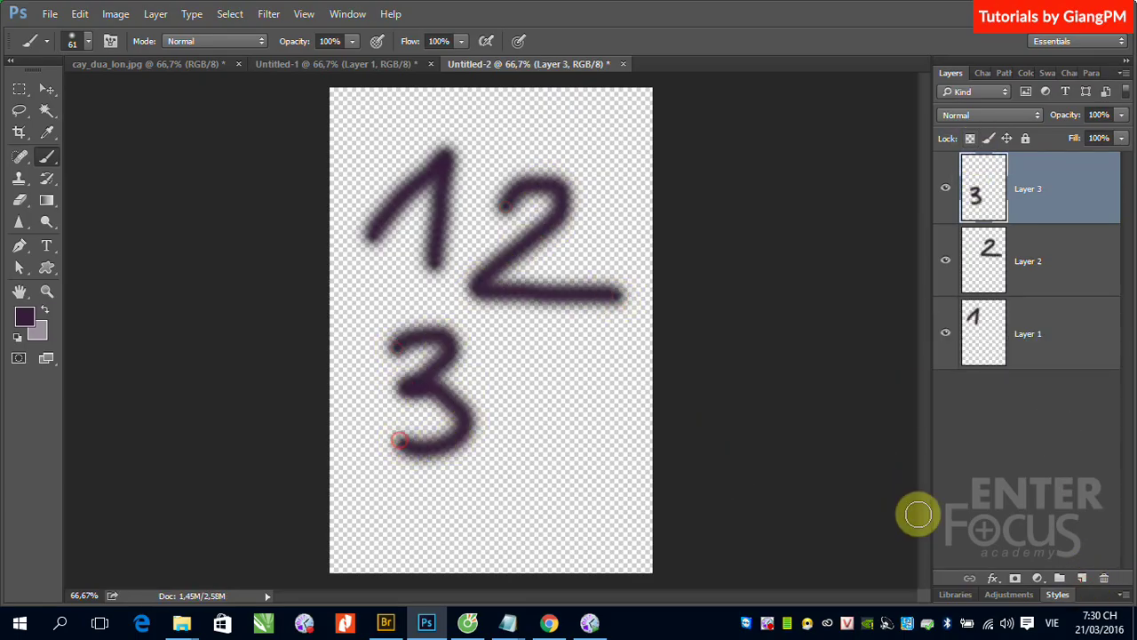
left_click(1080, 578)
left_click_drag(537, 346, 614, 435)
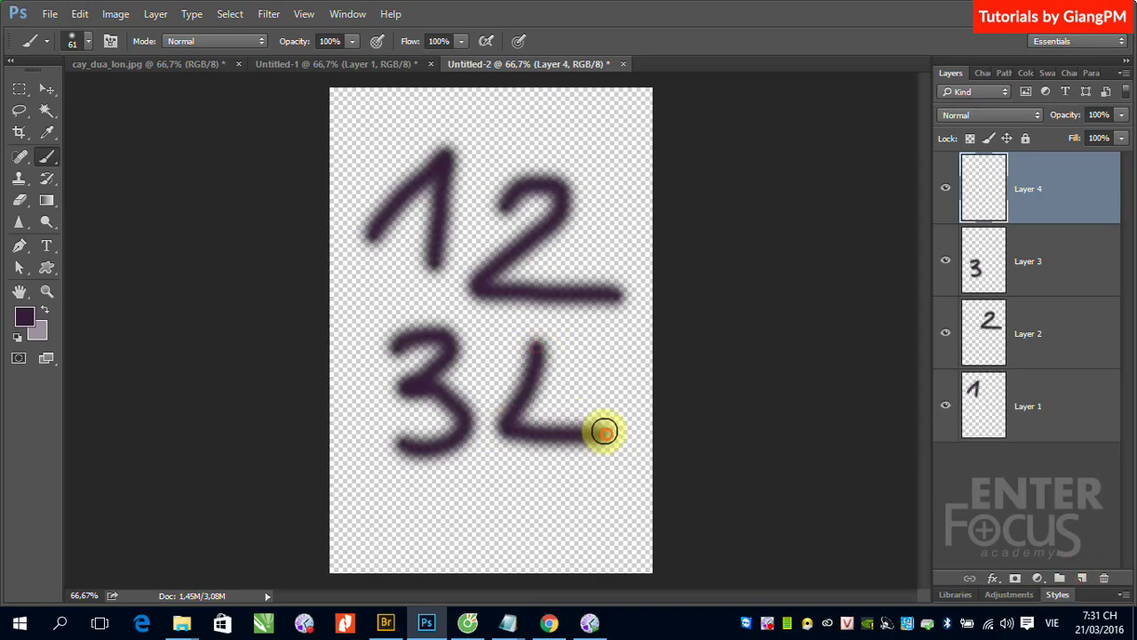
left_click_drag(549, 369, 565, 487)
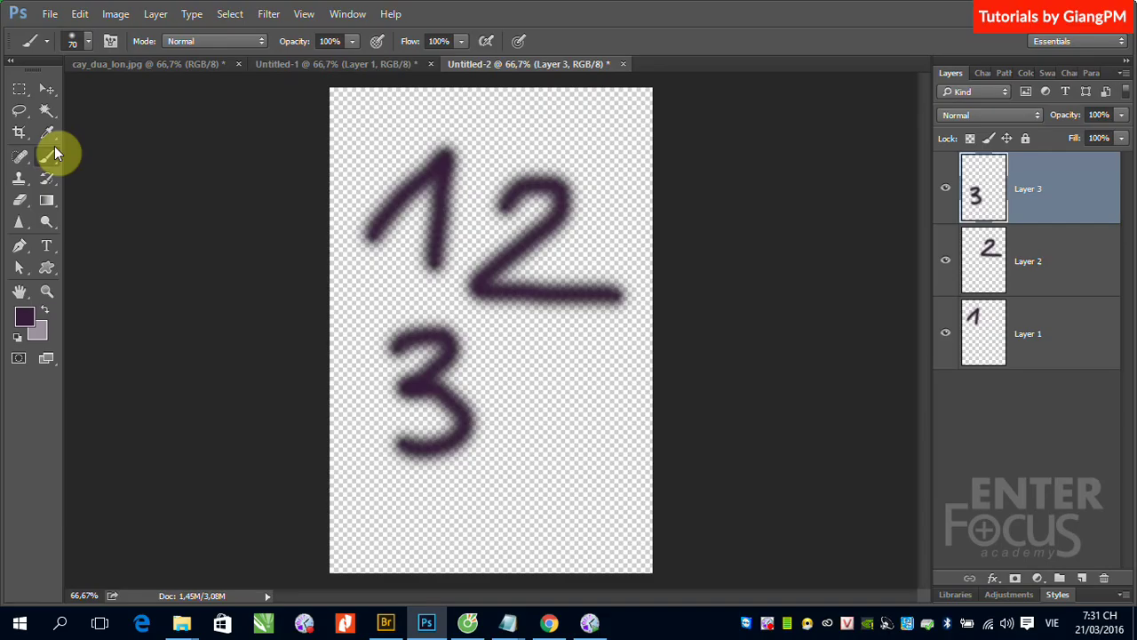
Step: Undo the 3 and 2 strokes with their layers, then enlarge the brush to 100 px
key("ctrl+alt+z")
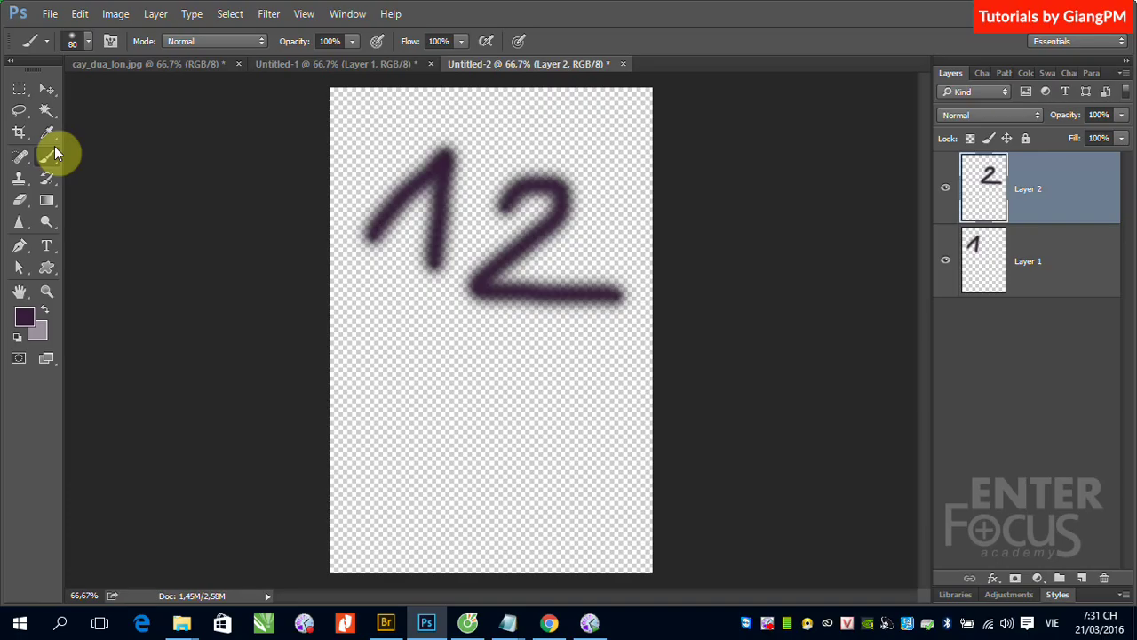
key("ctrl+alt+z")
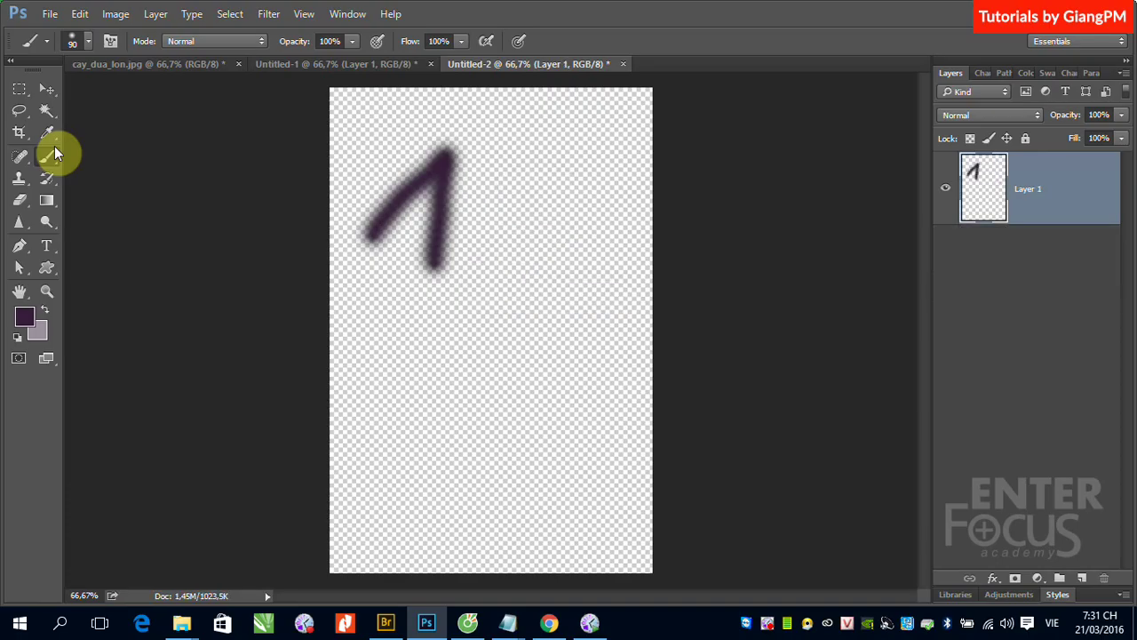
key("bracketright")
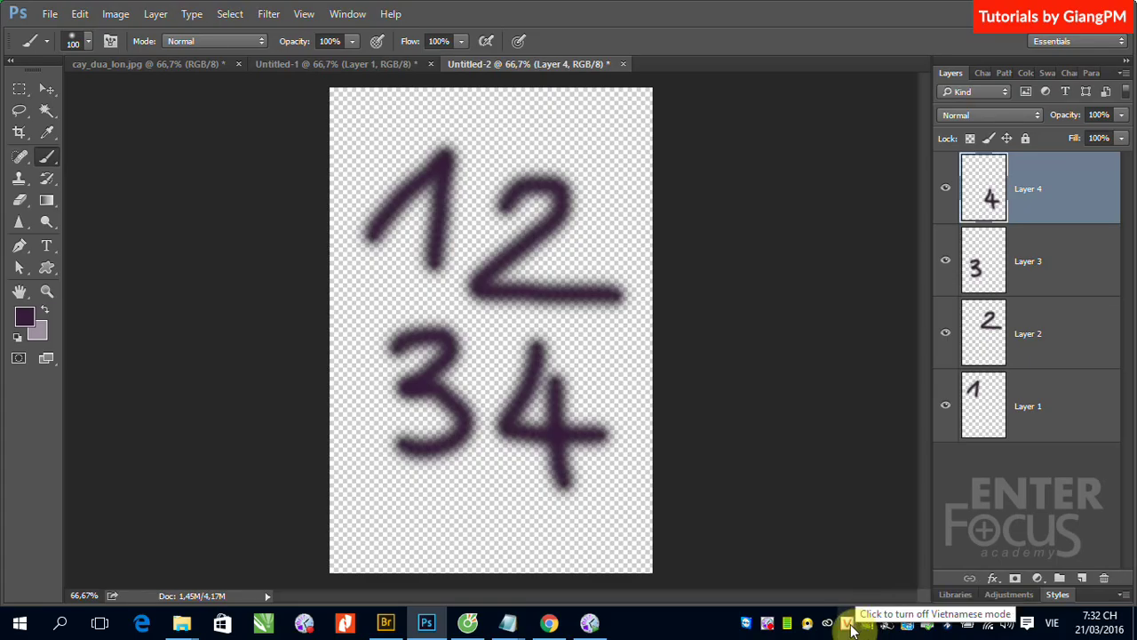
Step: Turn off the Vietnamese typing mode
left_click(849, 625)
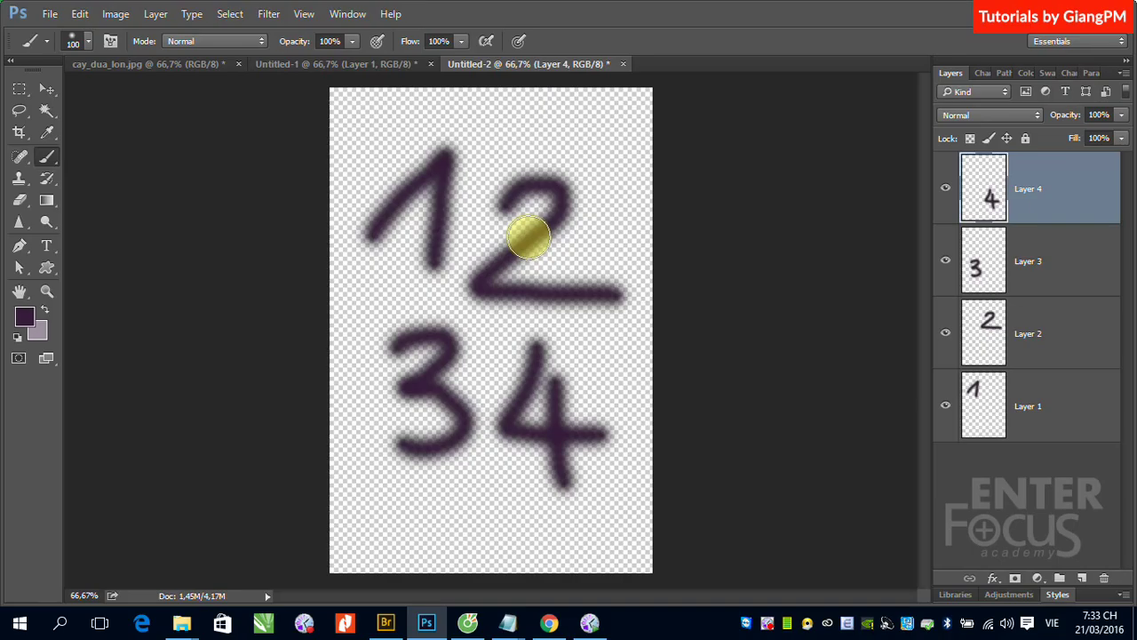
Step: Enlarge the painting brush to 250 px with the ] key
key("bracketright")
key("bracketright")
key("bracketright")
key("bracketright")
key("bracketright")
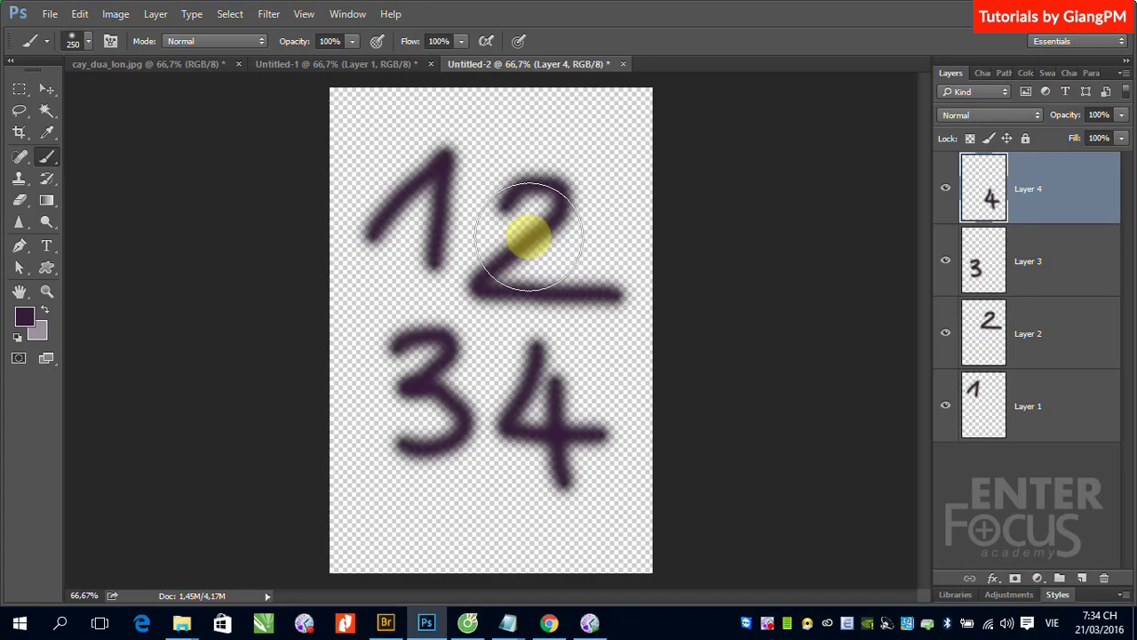
Step: Resize the soft brush through 45, 40 and 175 px, settling at about 147 px on canvas
key("bracketleft")
key("bracketleft")
key("bracketleft")
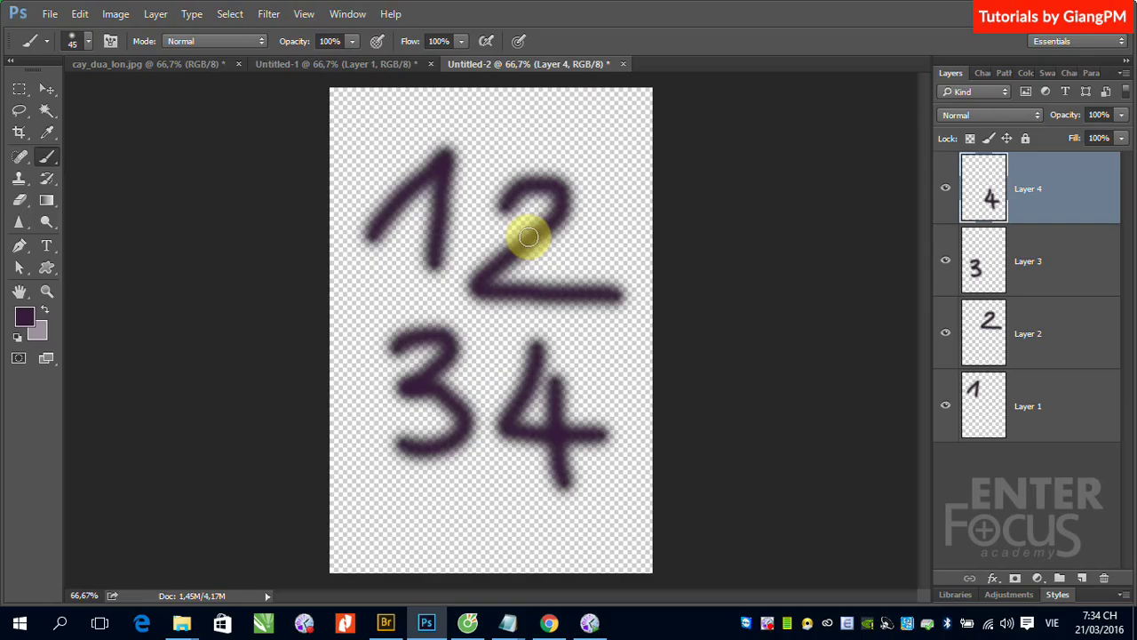
key("bracketleft")
key("bracketright")
key("bracketright")
key("bracketright")
key("bracketright")
key("bracketright")
key("bracketright")
key("bracketright")
key("bracketright")
key("bracketright")
key("bracketright")
key("bracketright")
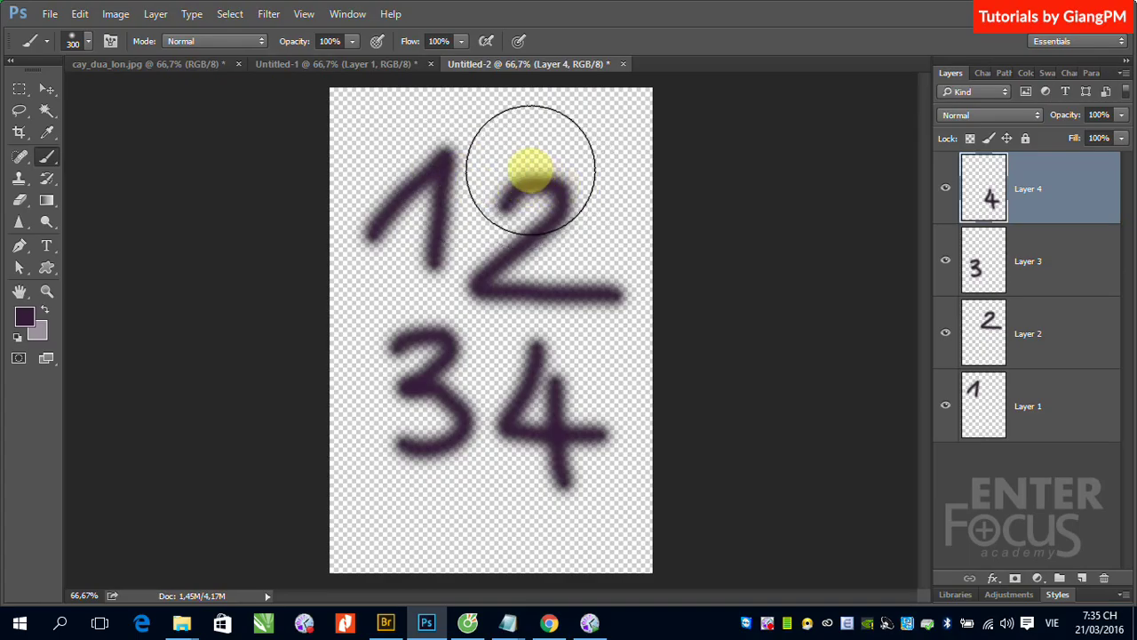
key("alt")
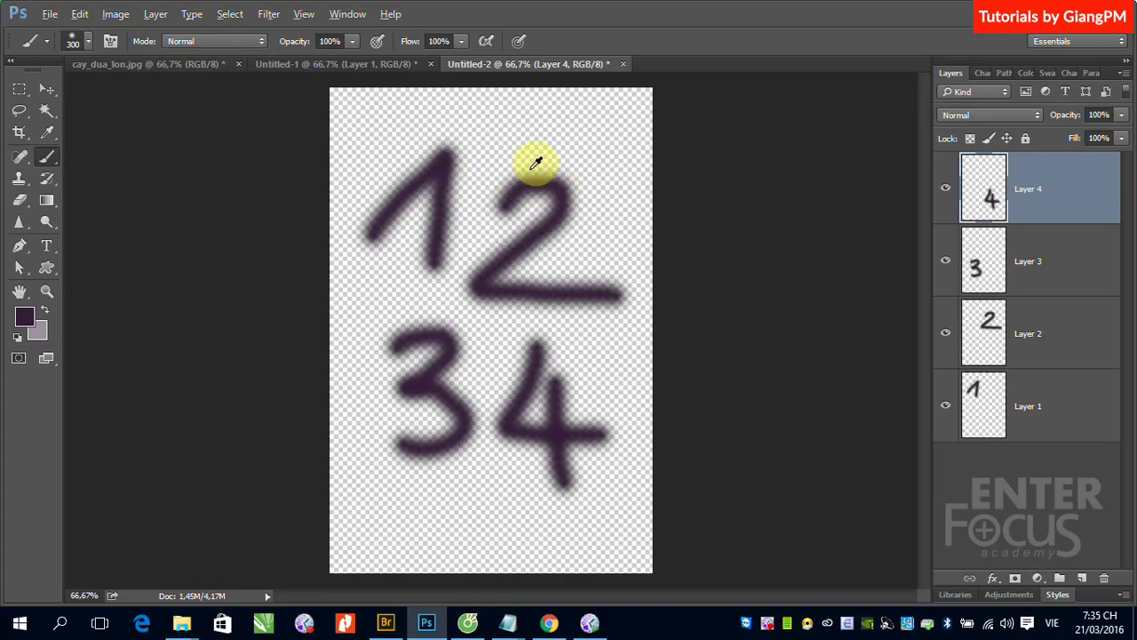
right_click(513, 151, "alt")
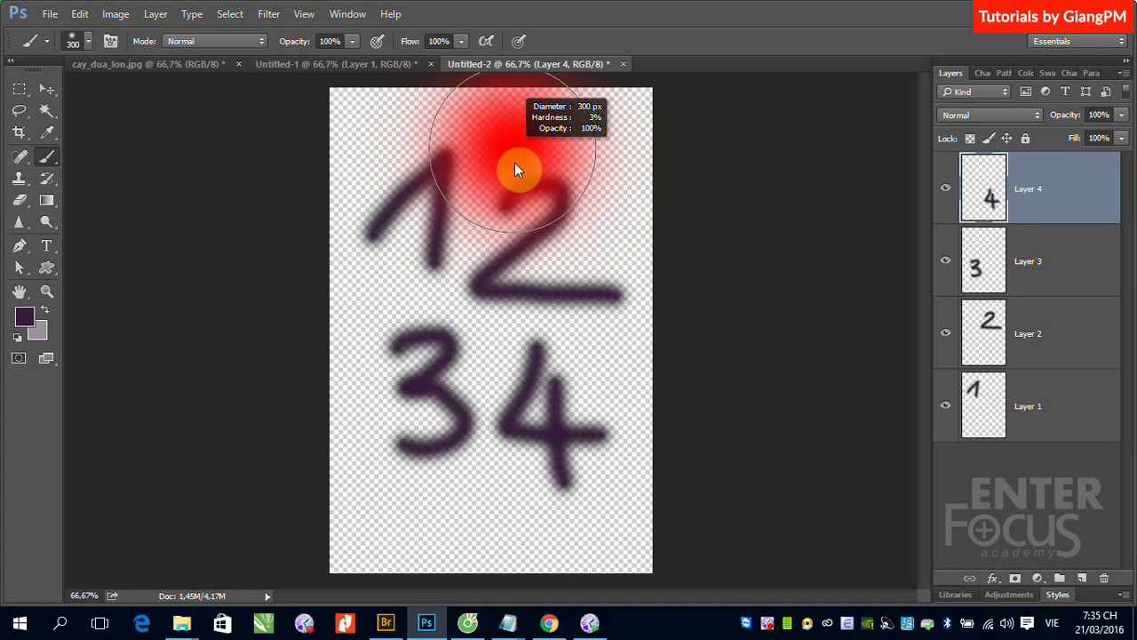
left_click_drag(518, 169, 472, 166)
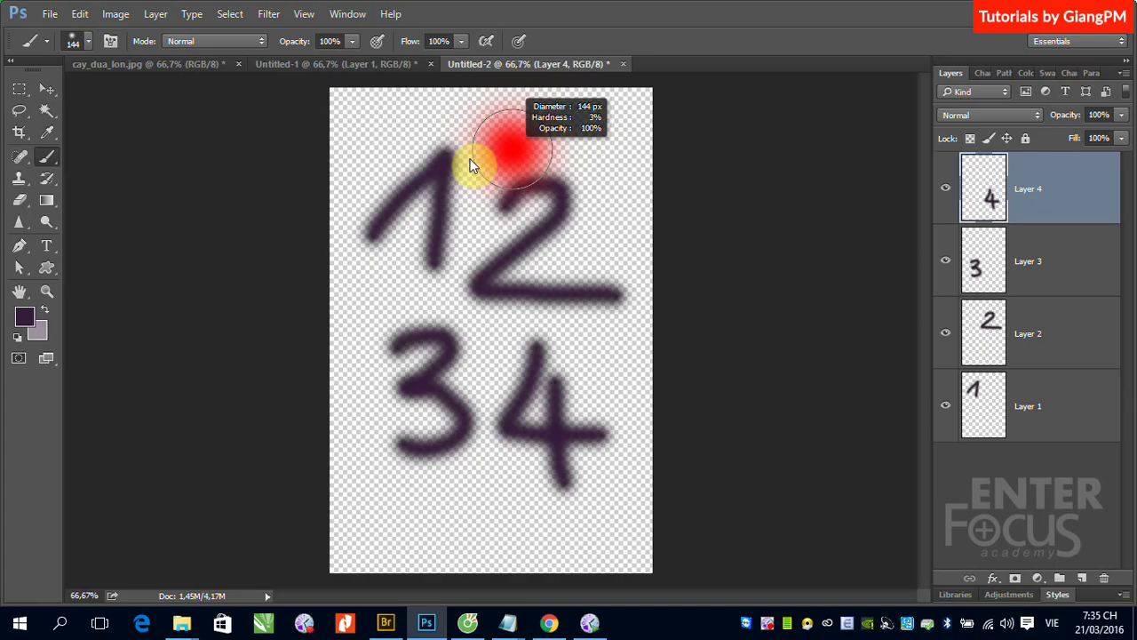
mouse_move(472, 166)
left_mouse_down()
mouse_move(537, 166)
mouse_move(436, 167)
mouse_move(451, 168)
left_mouse_up()
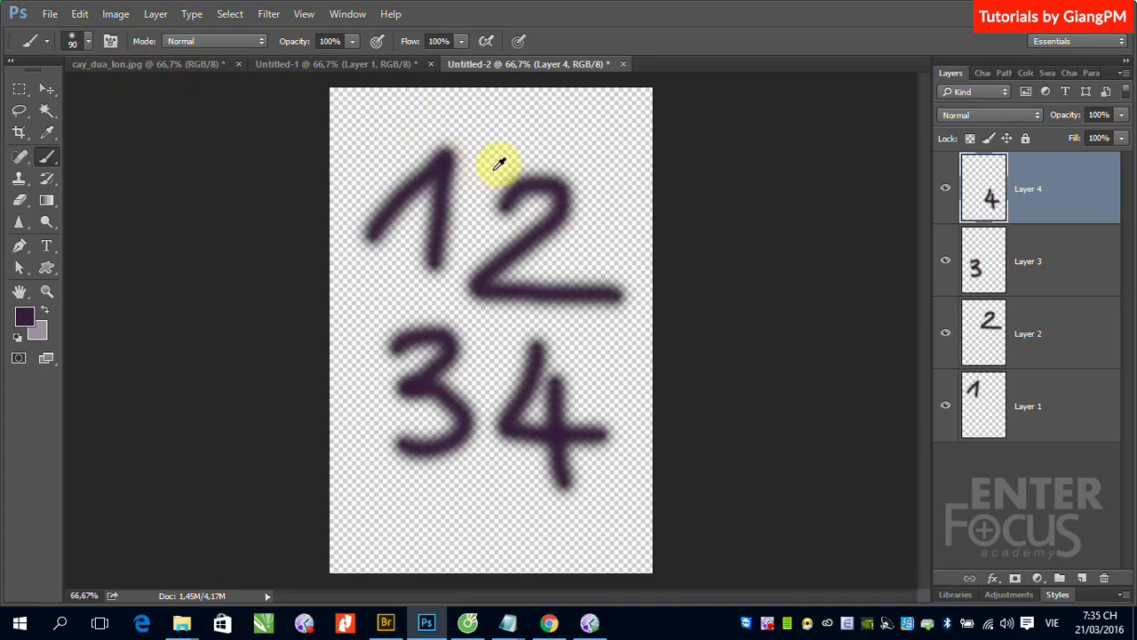
mouse_move(498, 167)
left_mouse_down()
mouse_move(477, 167)
mouse_move(508, 169)
left_mouse_up()
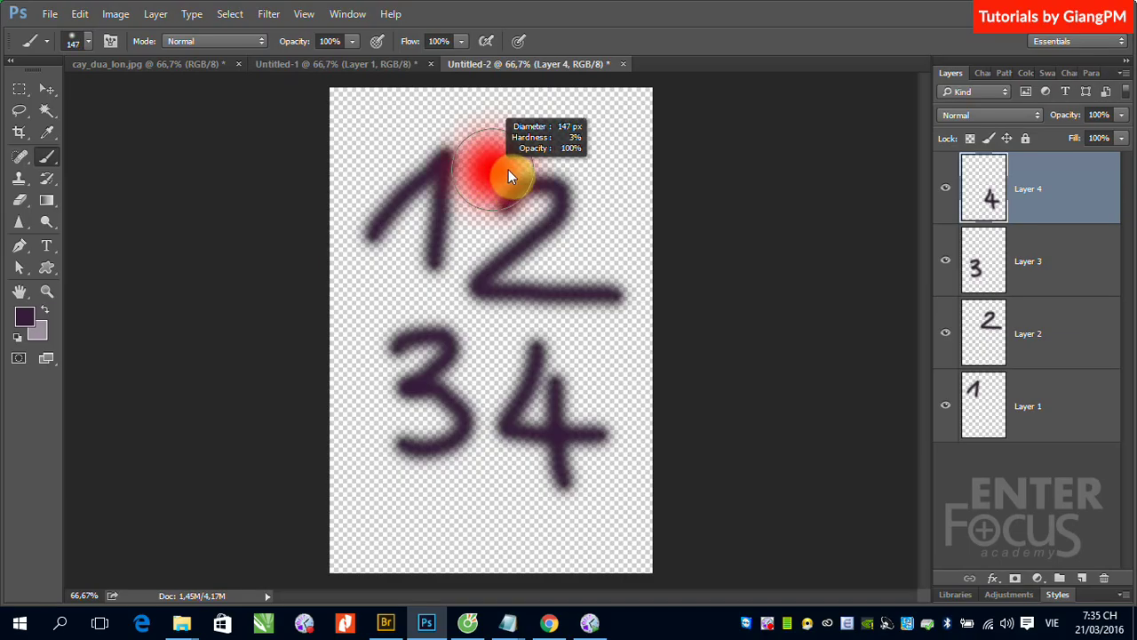
left_click_drag(508, 169, 507, 169)
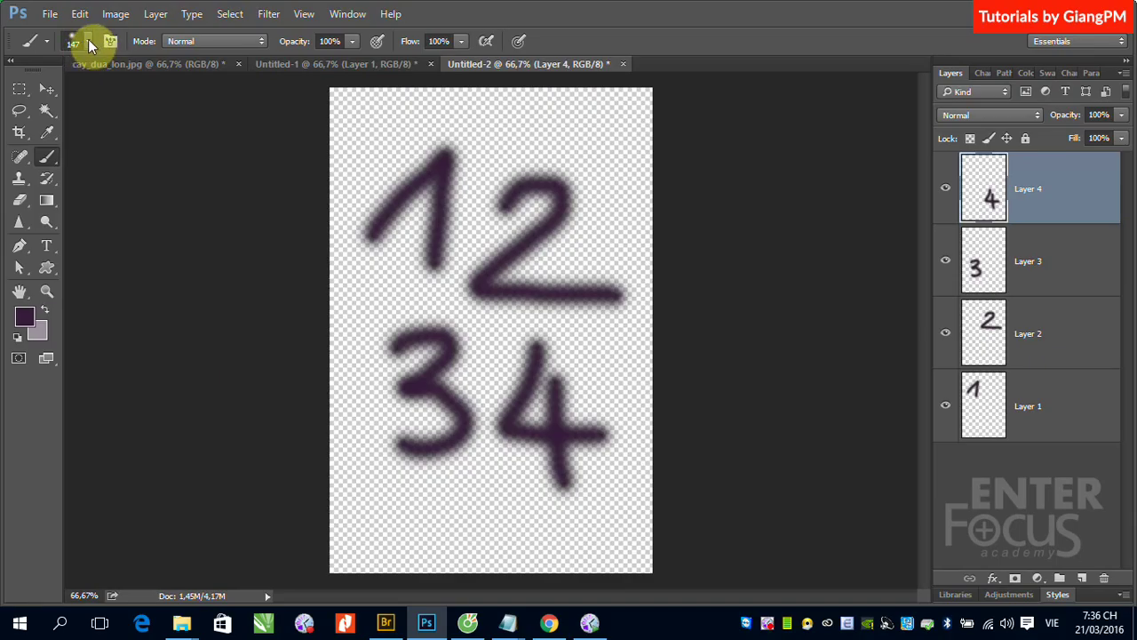
Step: Drop the 147 px brush's hardness to 0%, then raise it to 100%
left_click(87, 41)
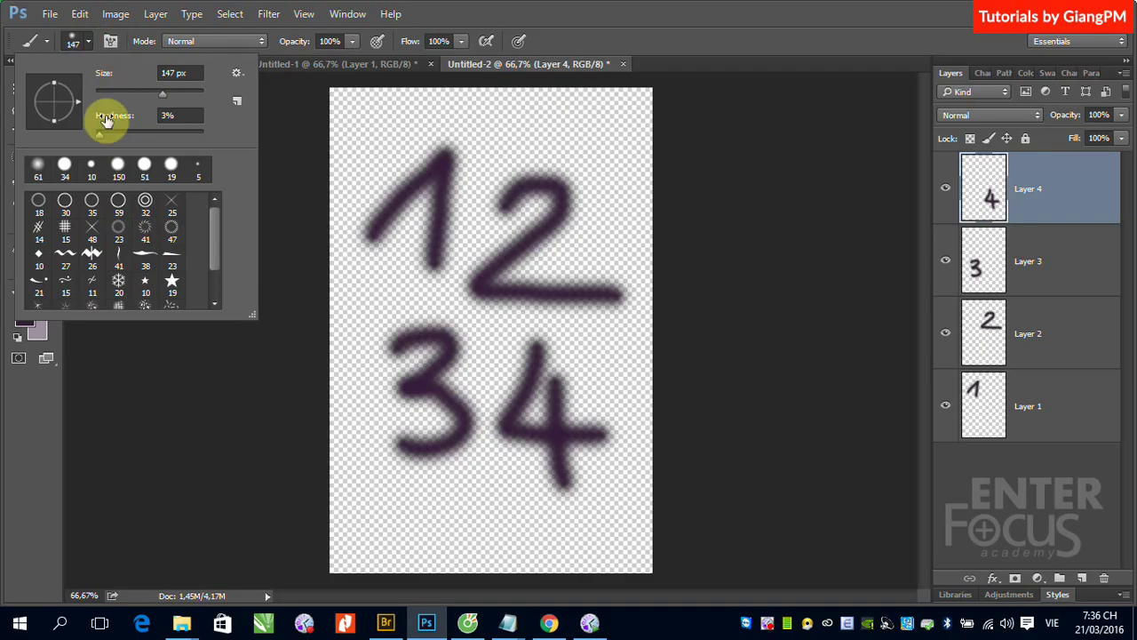
left_click_drag(100, 135, 95, 134)
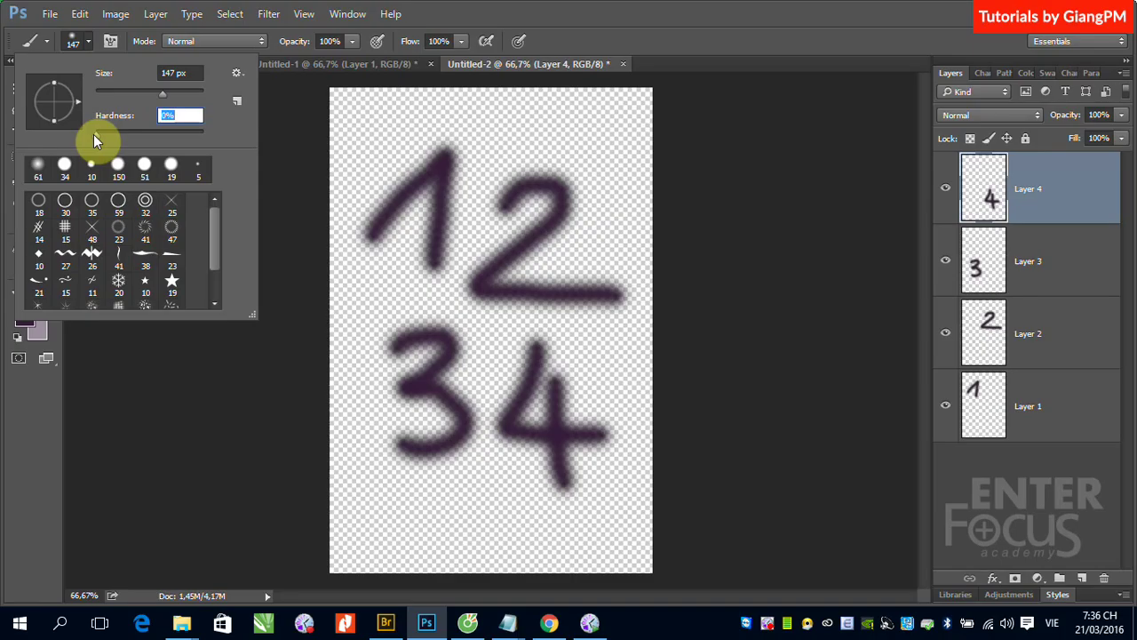
left_click_drag(94, 134, 127, 134)
Step: Close the brush settings and make small back-and-forth drags near the upper left of the workspace
left_click(539, 70)
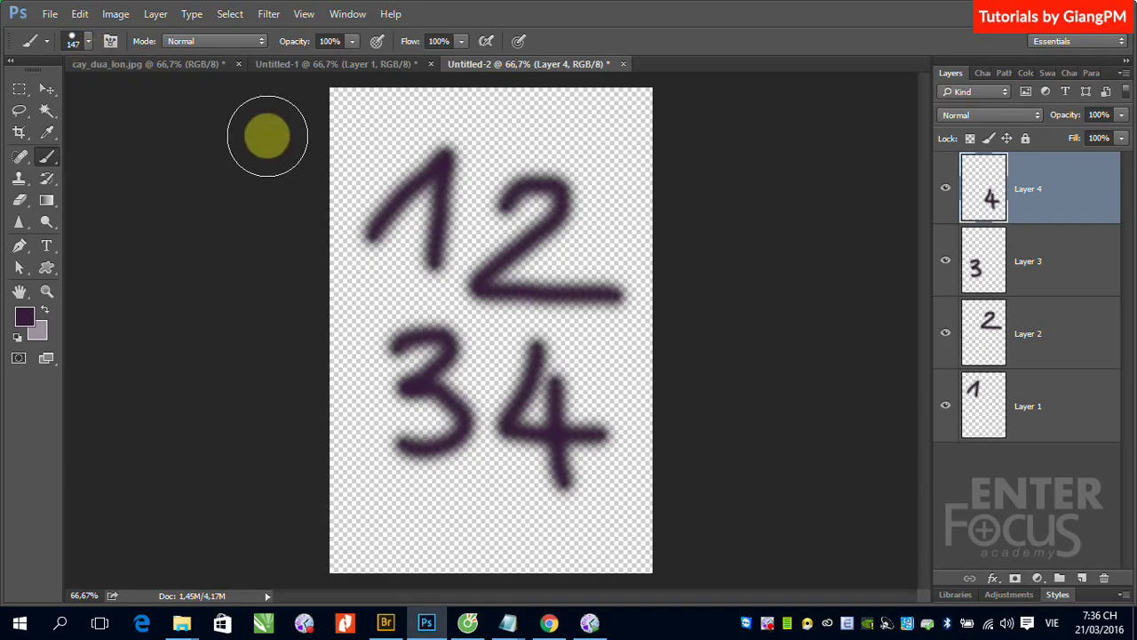
mouse_move(268, 136)
left_mouse_down()
mouse_move(253, 136)
mouse_move(276, 136)
left_mouse_up()
left_click_drag(267, 136, 258, 136)
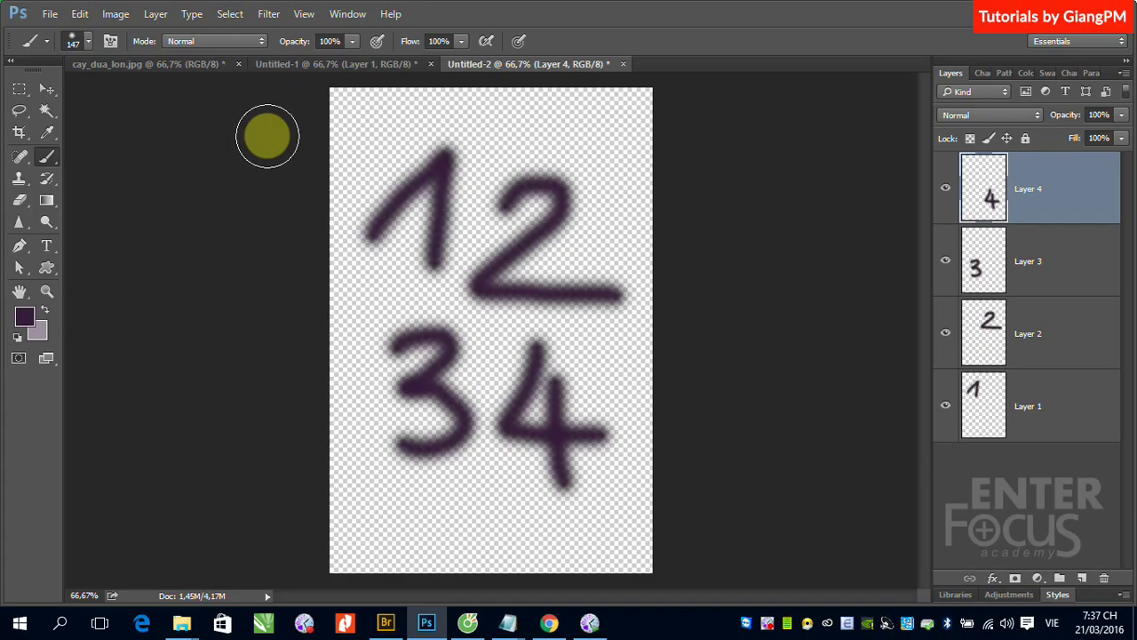
left_click_drag(268, 136, 277, 136)
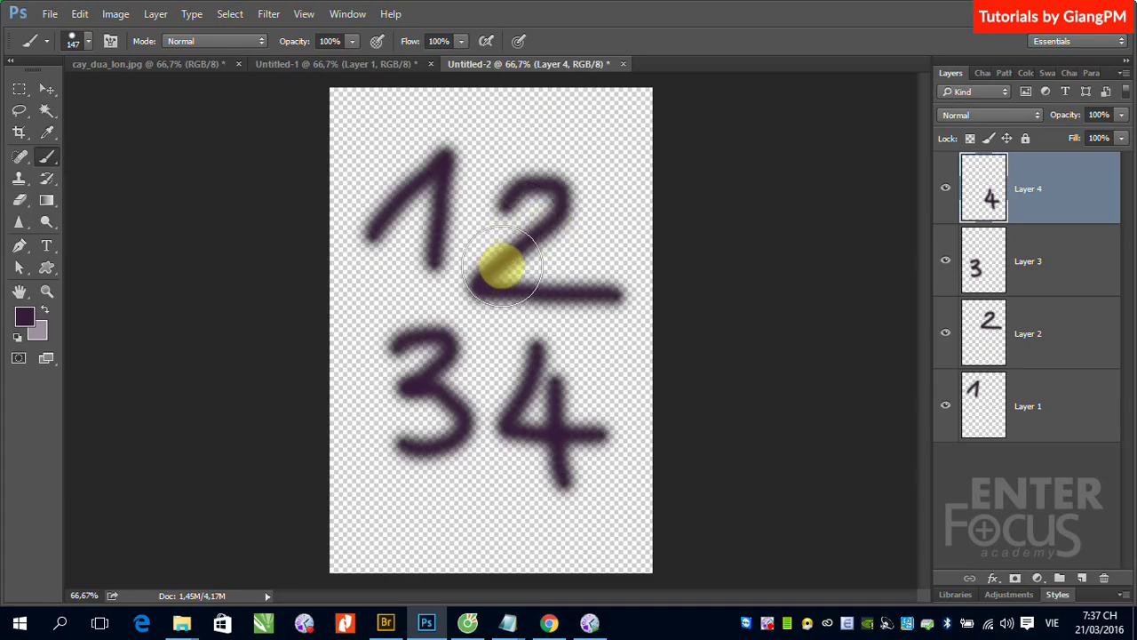
Step: Adjust the brush over the 2, trying 89–100% hardness and 255 px, ending near 129 px at 98%
key("alt")
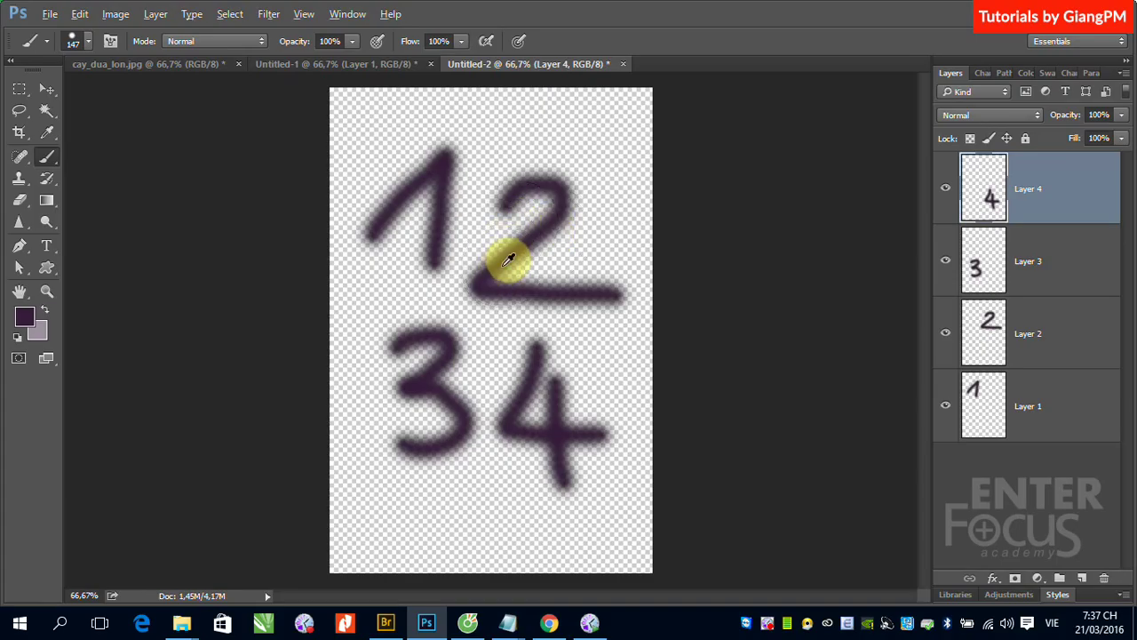
right_click(508, 259, "alt")
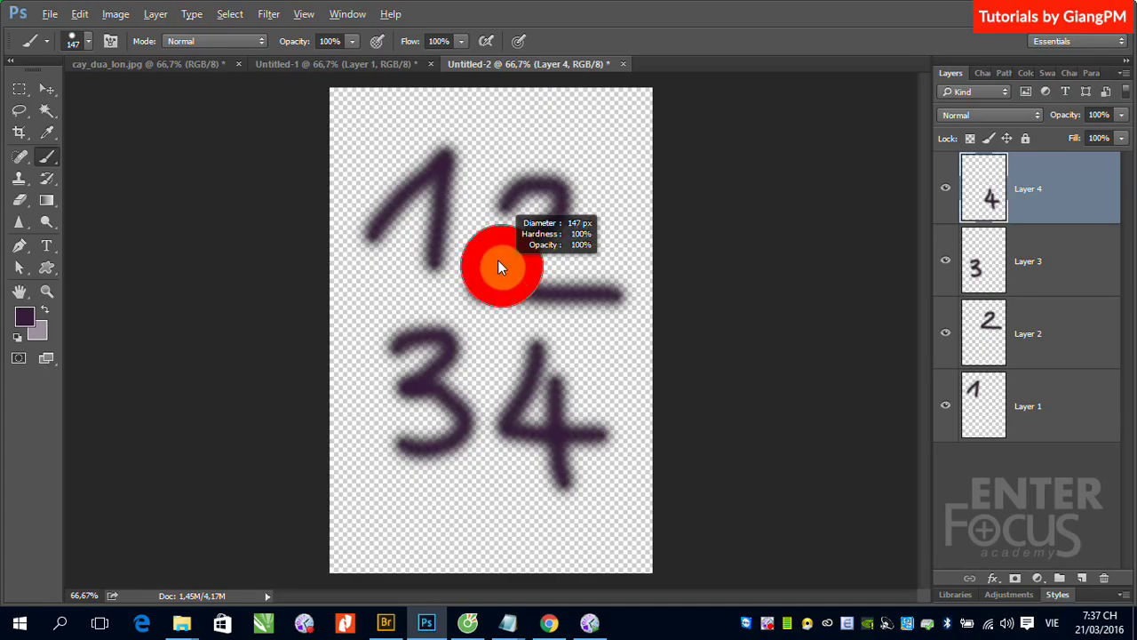
left_click_drag(502, 266, 505, 214)
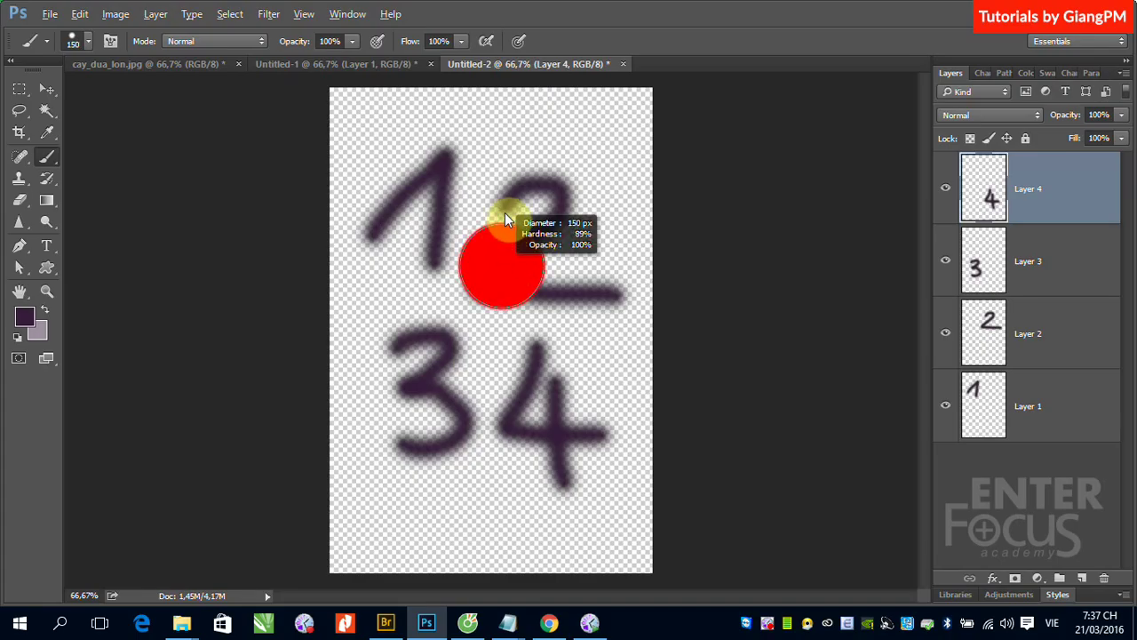
left_click_drag(505, 213, 516, 279)
left_click_drag(520, 332, 506, 265)
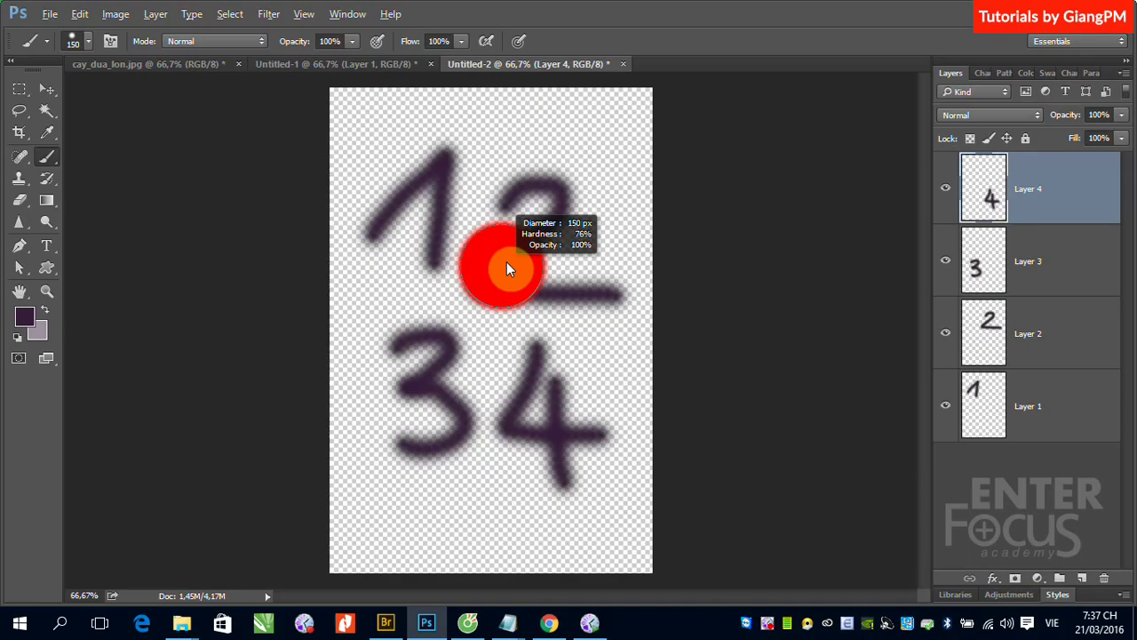
left_click_drag(507, 268, 557, 243)
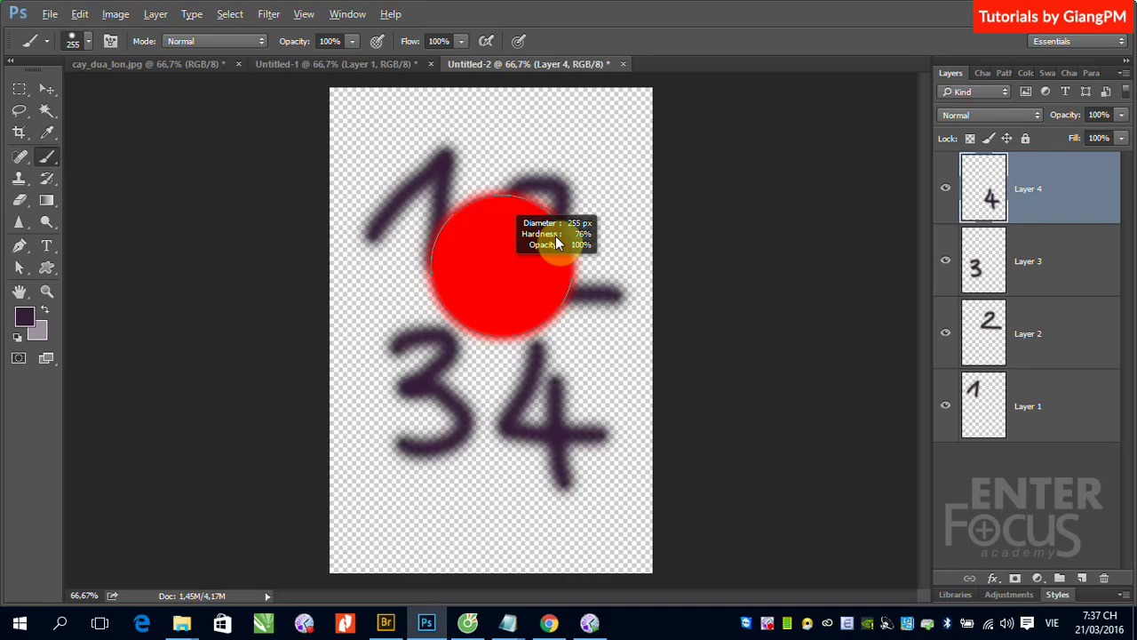
mouse_move(554, 246)
left_mouse_down()
mouse_move(540, 306)
mouse_move(511, 309)
left_mouse_up()
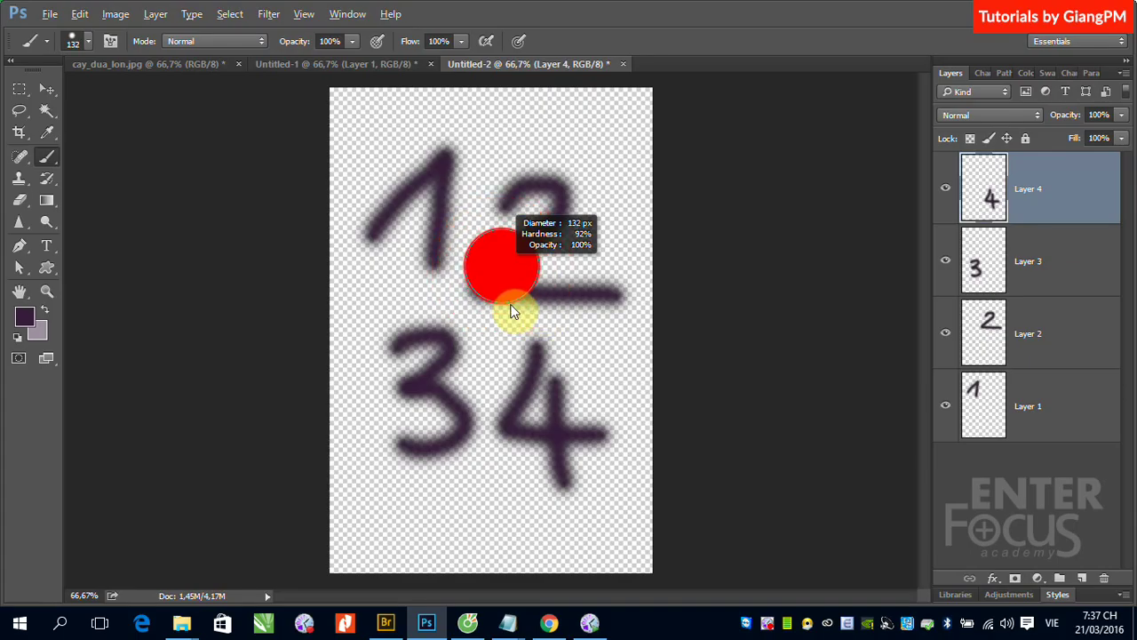
mouse_move(510, 311)
left_mouse_down()
mouse_move(509, 363)
mouse_move(512, 176)
mouse_move(502, 373)
left_mouse_up()
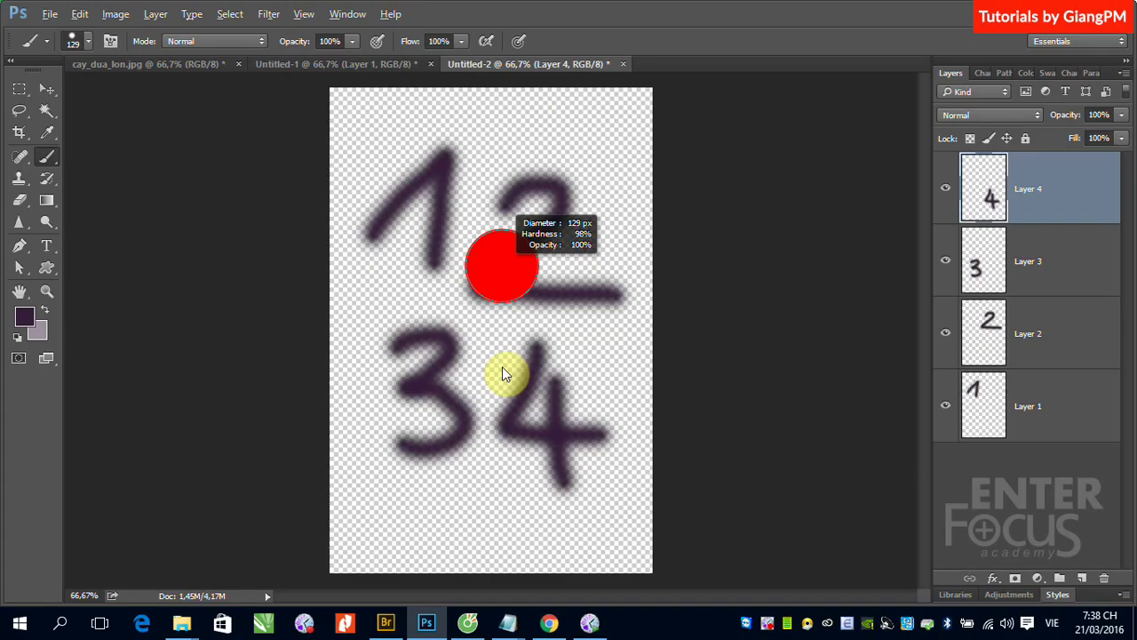
left_click_drag(502, 366, 502, 366)
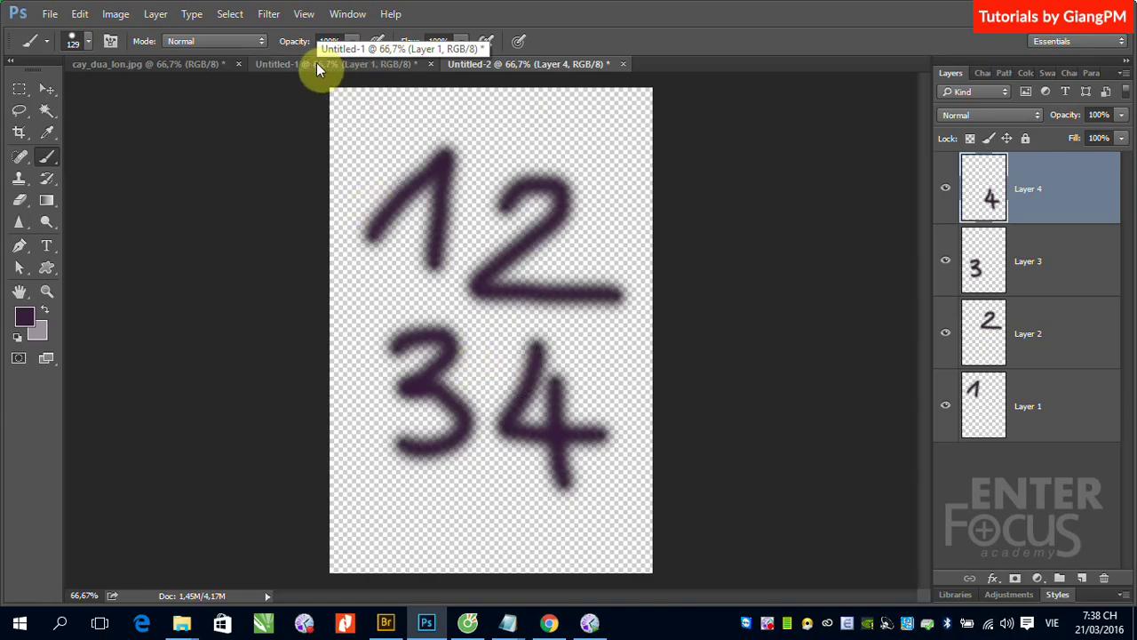
Step: Revert cay_dua_lon.jpg, set the background colour to red f70421, and select the Eraser
left_click(169, 65)
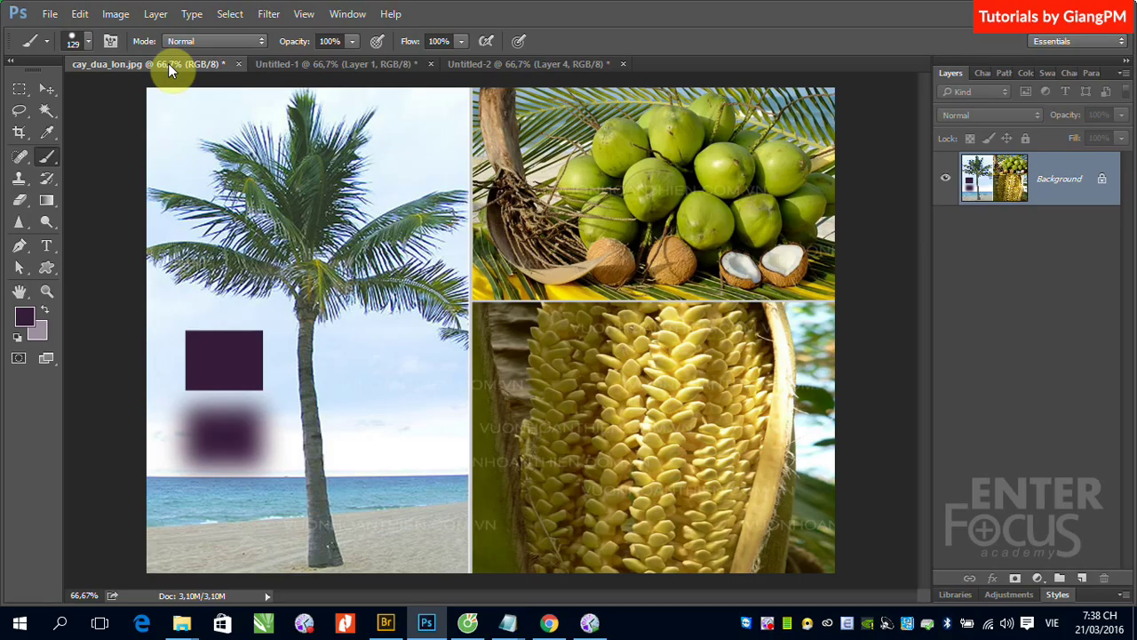
key("F12")
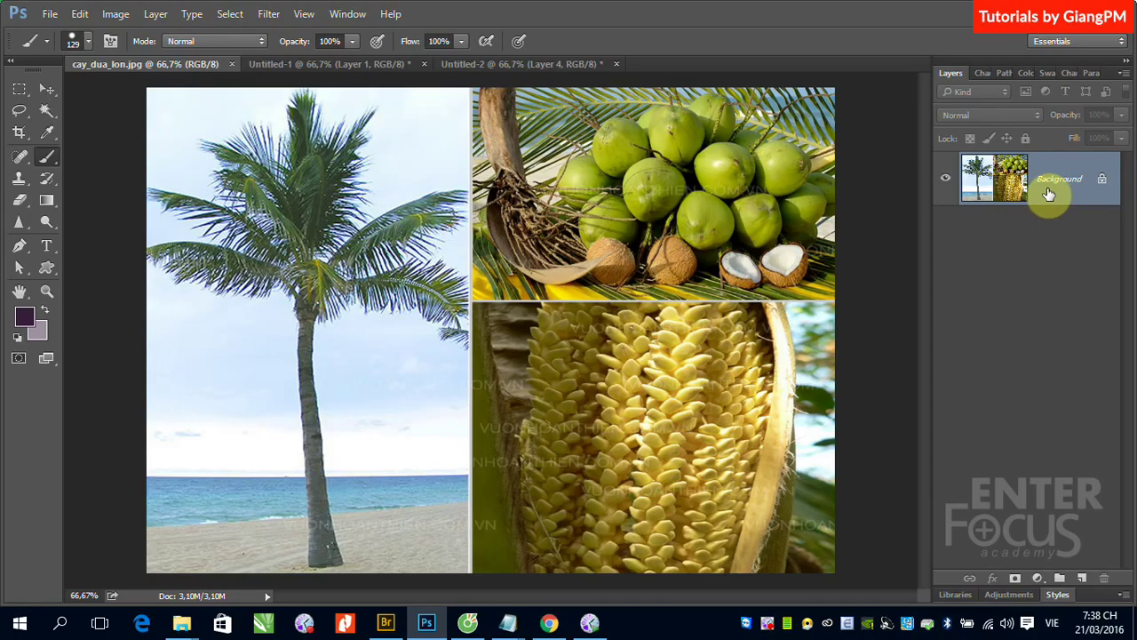
left_click(36, 330)
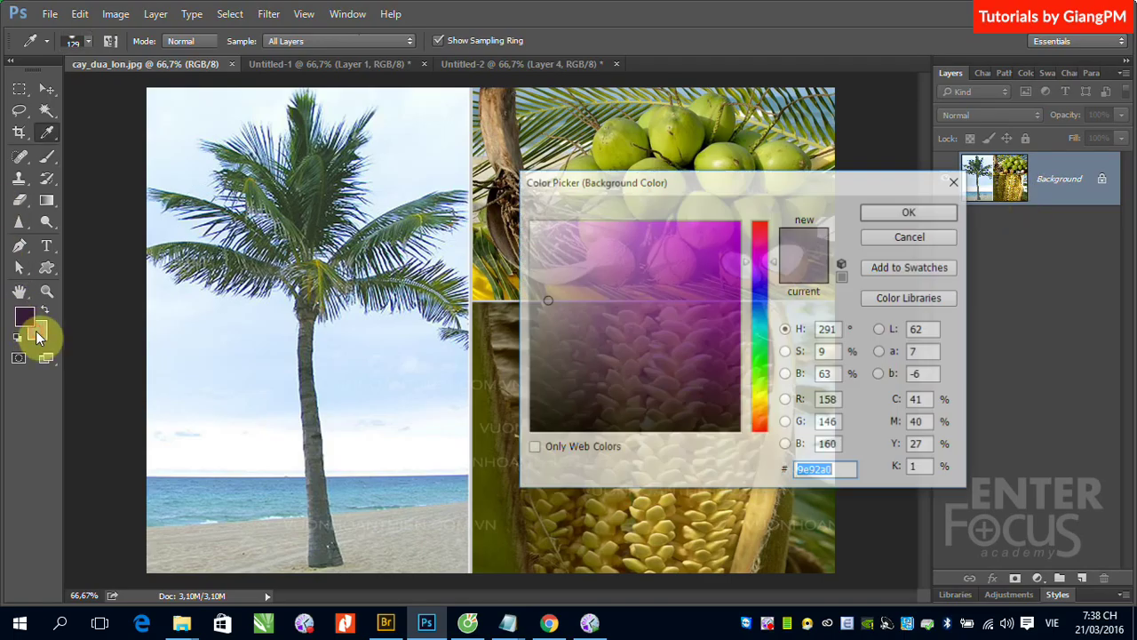
left_click(760, 224)
left_click(737, 225)
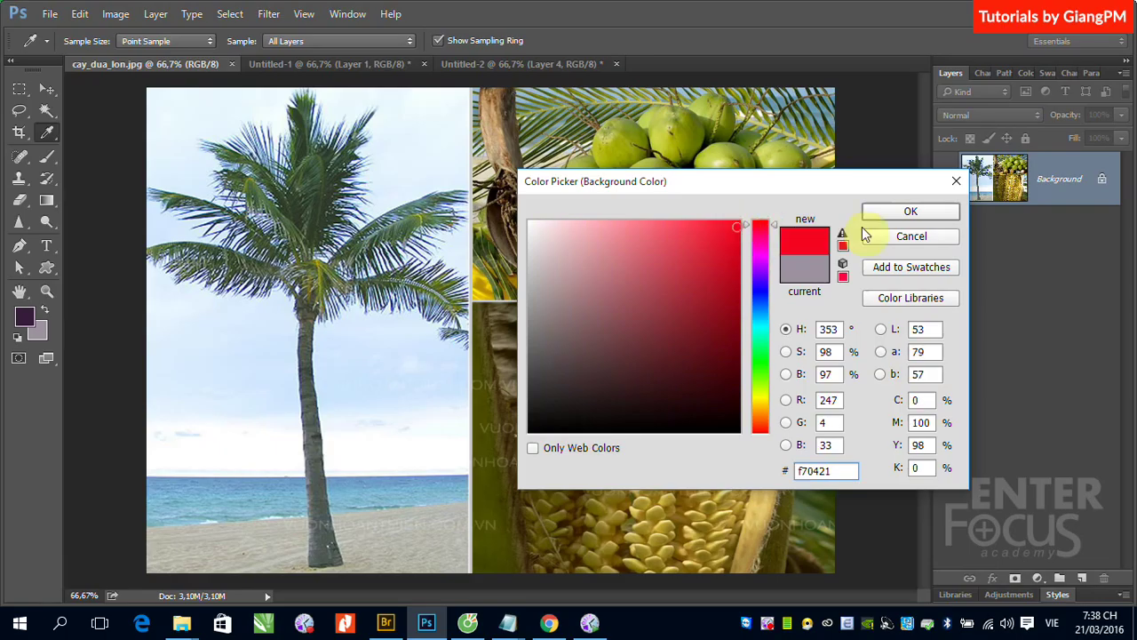
left_click(889, 212)
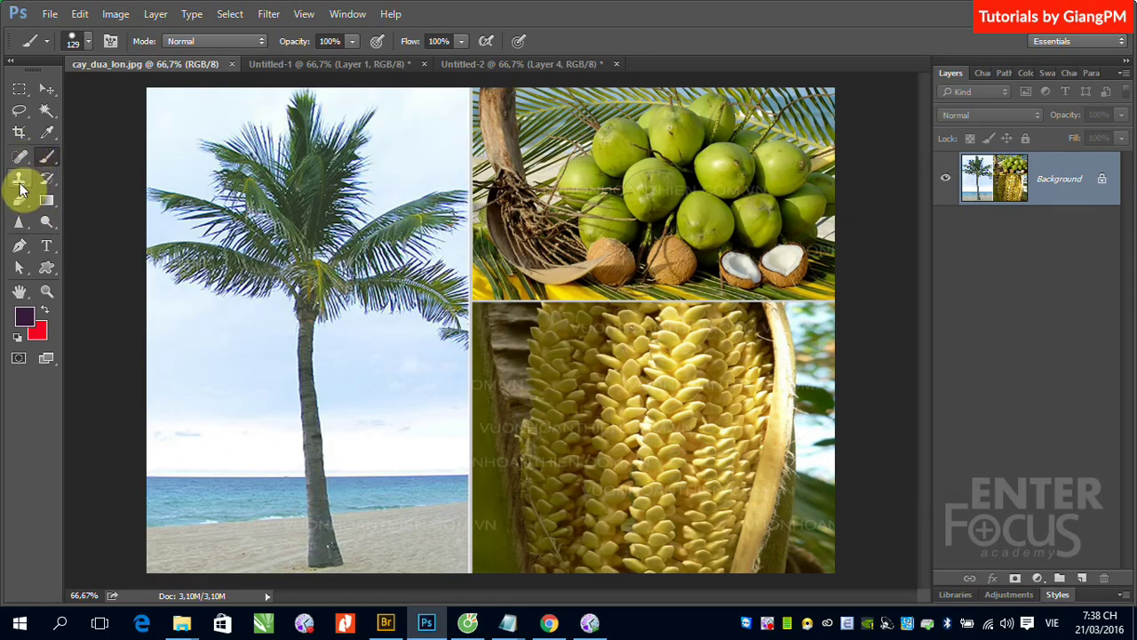
left_click(19, 199)
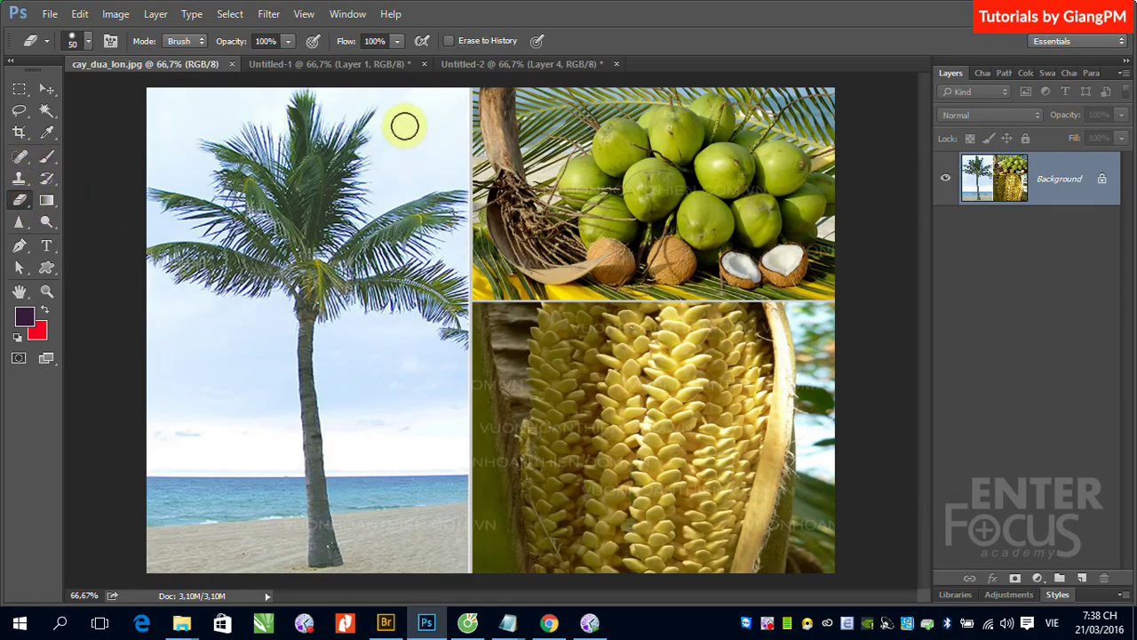
Step: Erase vertical strips of sky beside the palm, first leaving red, then covering it with white
left_click_drag(405, 126, 411, 341)
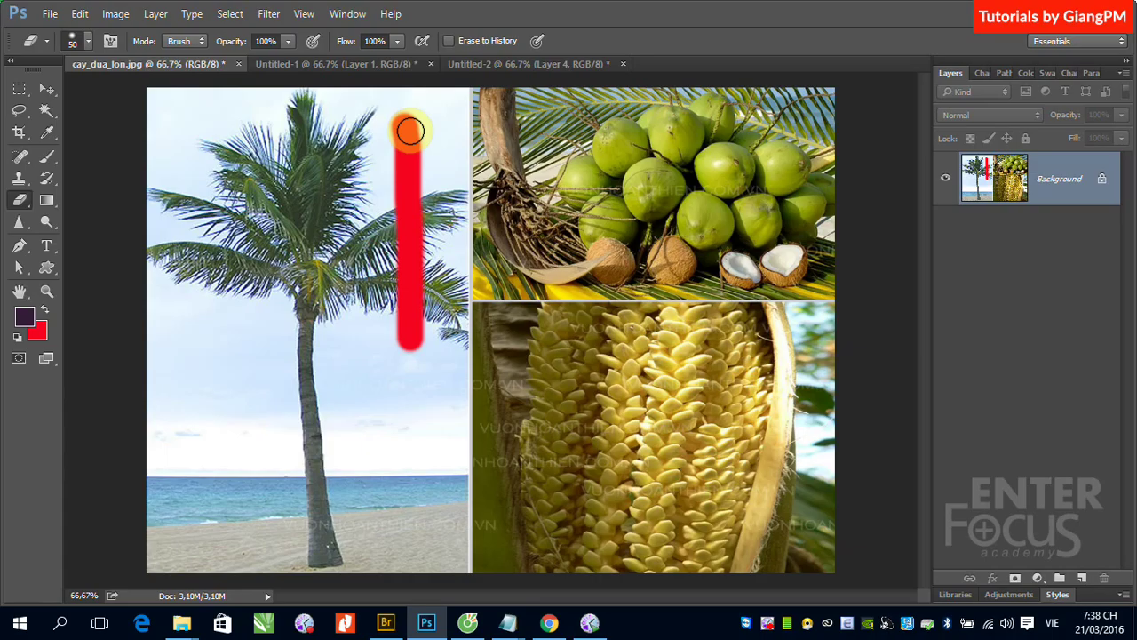
left_click_drag(409, 132, 410, 348)
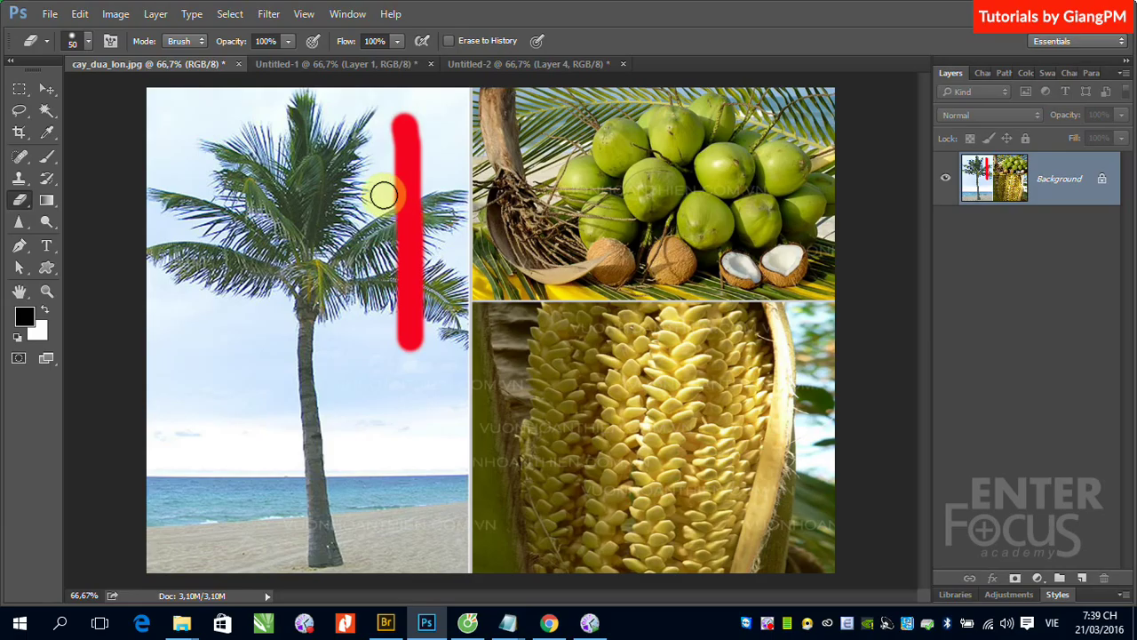
left_click_drag(381, 188, 373, 324)
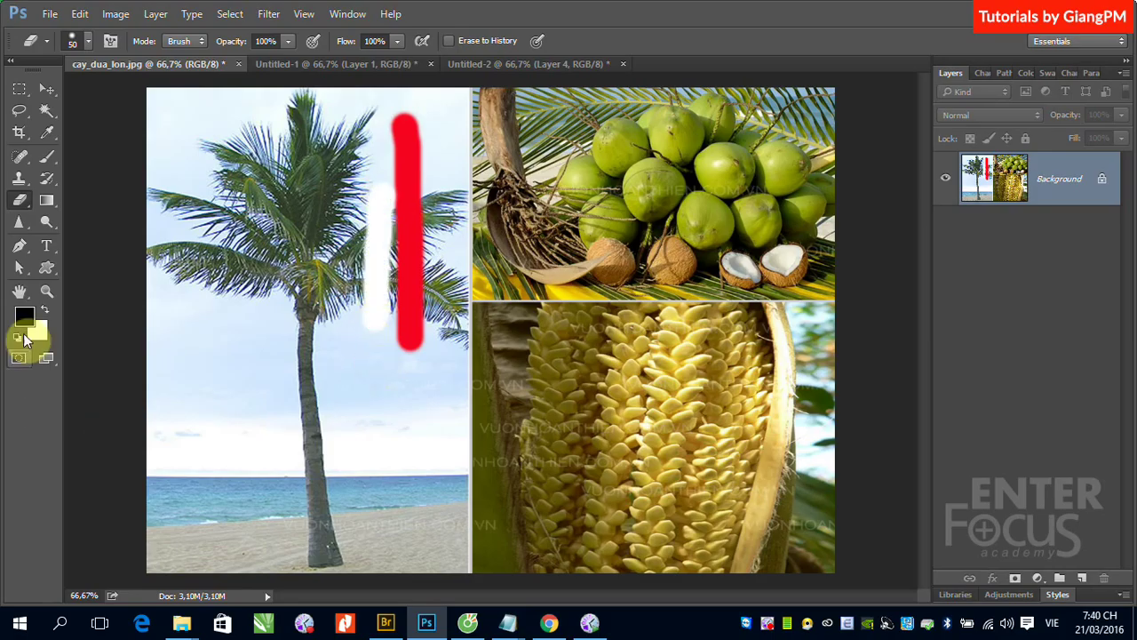
mouse_move(396, 202)
left_mouse_down()
mouse_move(395, 298)
mouse_move(418, 172)
mouse_move(399, 317)
mouse_move(426, 172)
mouse_move(409, 349)
left_mouse_up()
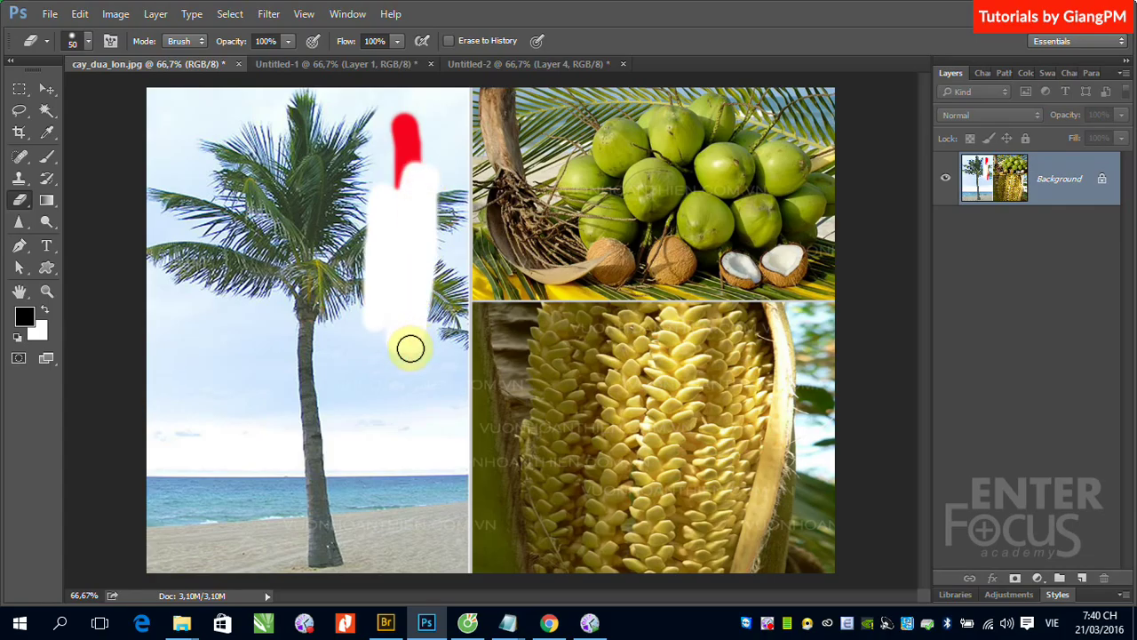
mouse_move(404, 140)
left_mouse_down()
mouse_move(406, 183)
mouse_move(398, 116)
mouse_move(413, 119)
mouse_move(417, 245)
left_mouse_up()
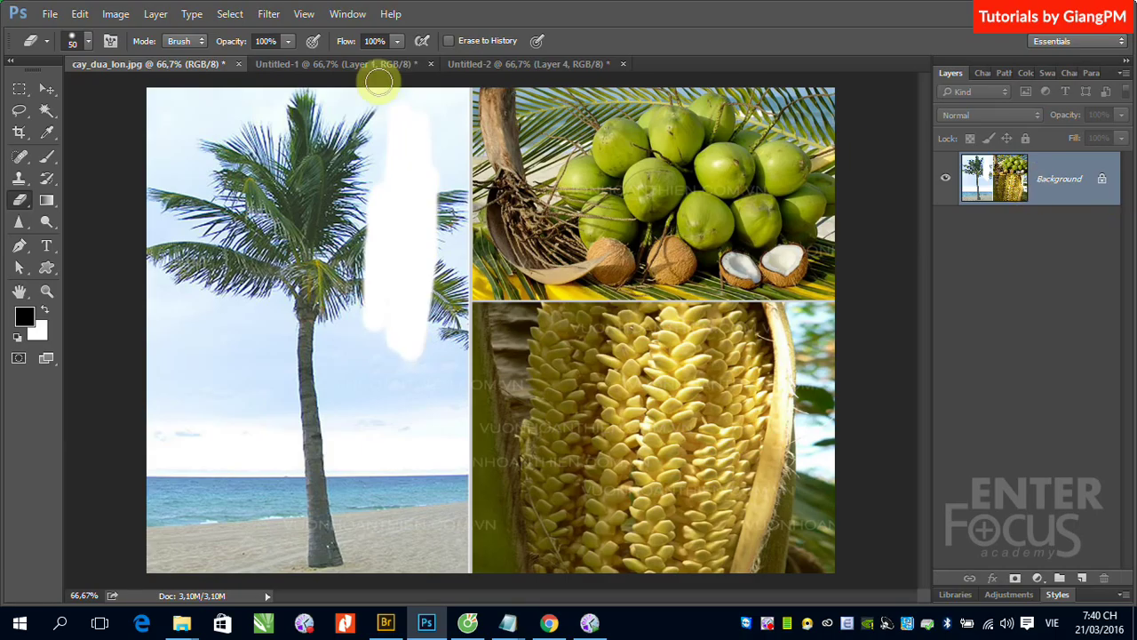
Step: Switch to the Untitled-1 palm document, test-erase a sky strip, and zoom into the frond edges
left_click(336, 64)
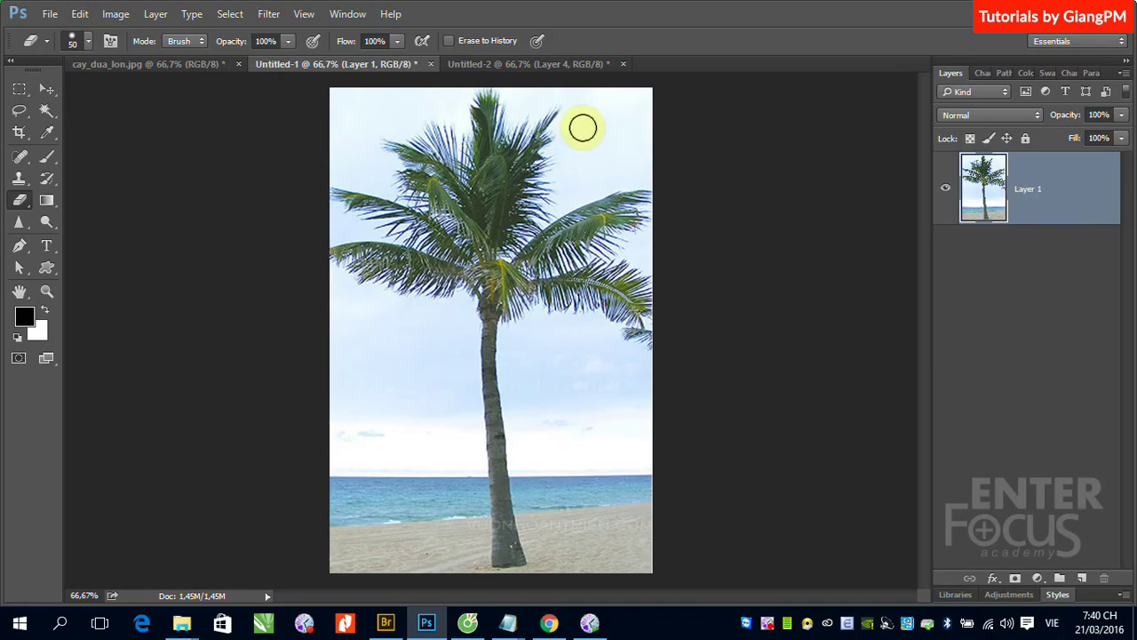
left_click_drag(582, 130, 578, 338)
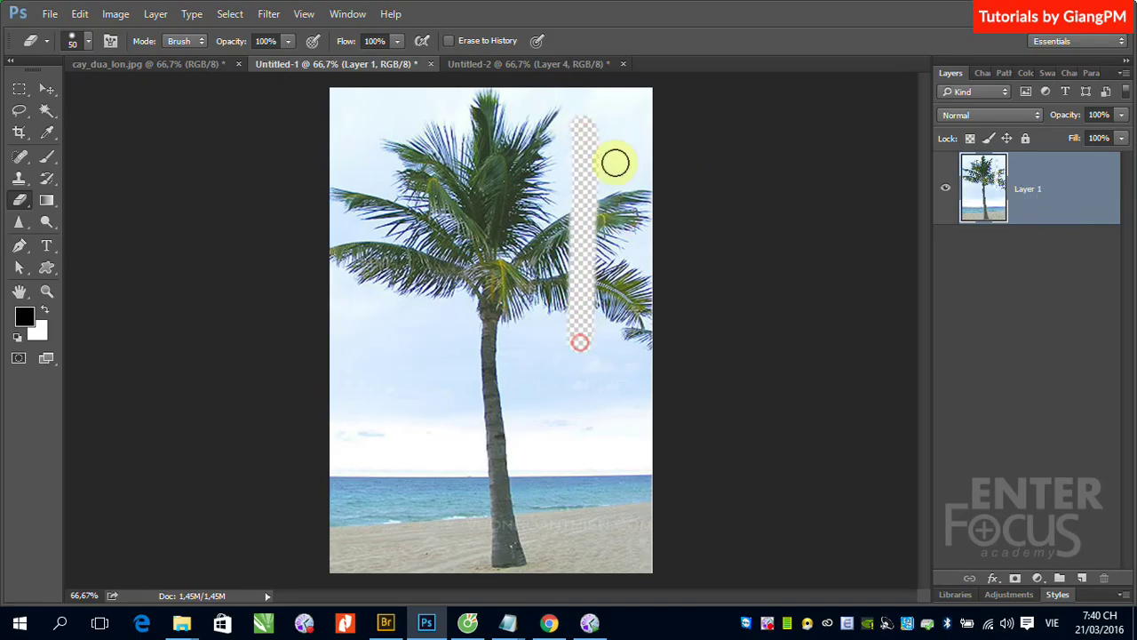
left_click_drag(607, 187, 614, 300)
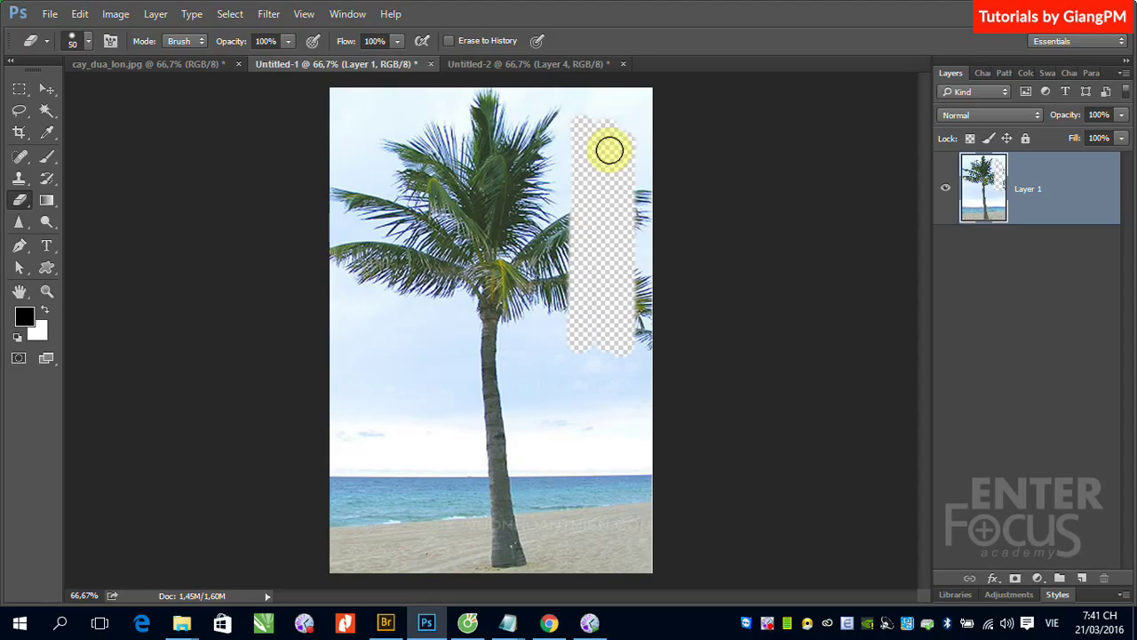
left_click_drag(519, 180, 587, 280)
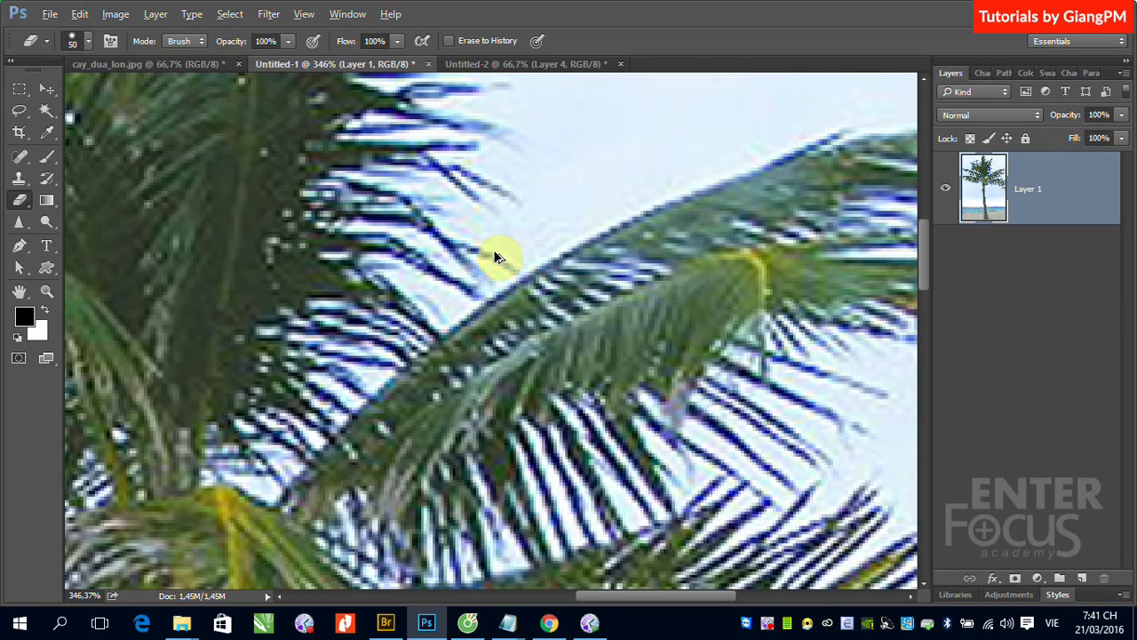
Step: Zoom back out to 100% and bring up the Eraser tool's variant flyout
scroll(494, 253, "down", 2)
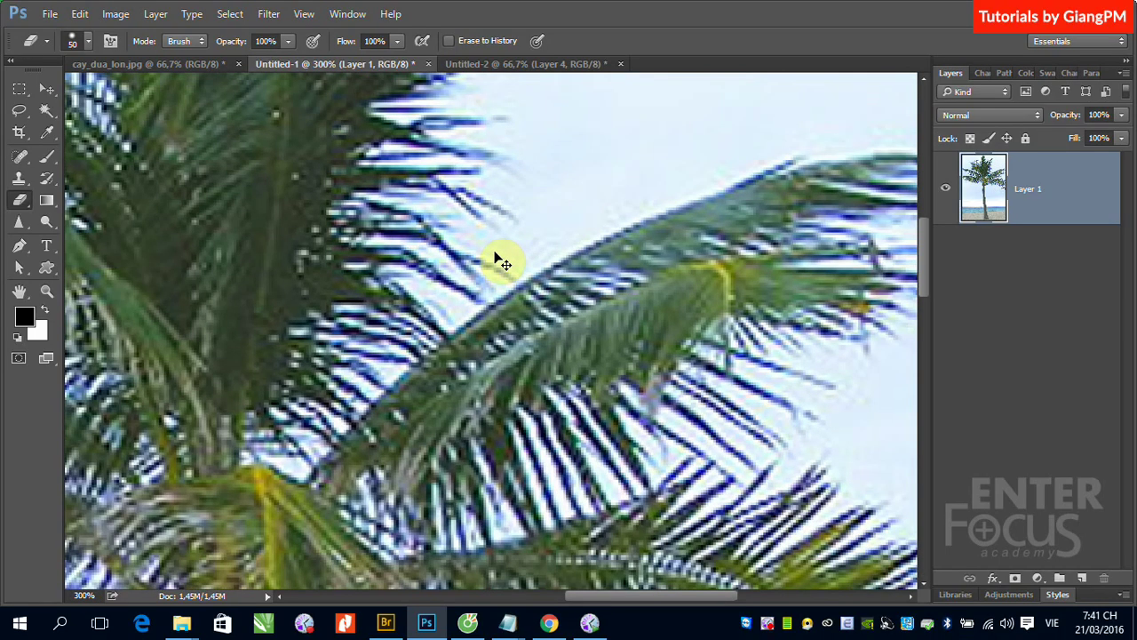
scroll(495, 253, "down", 2)
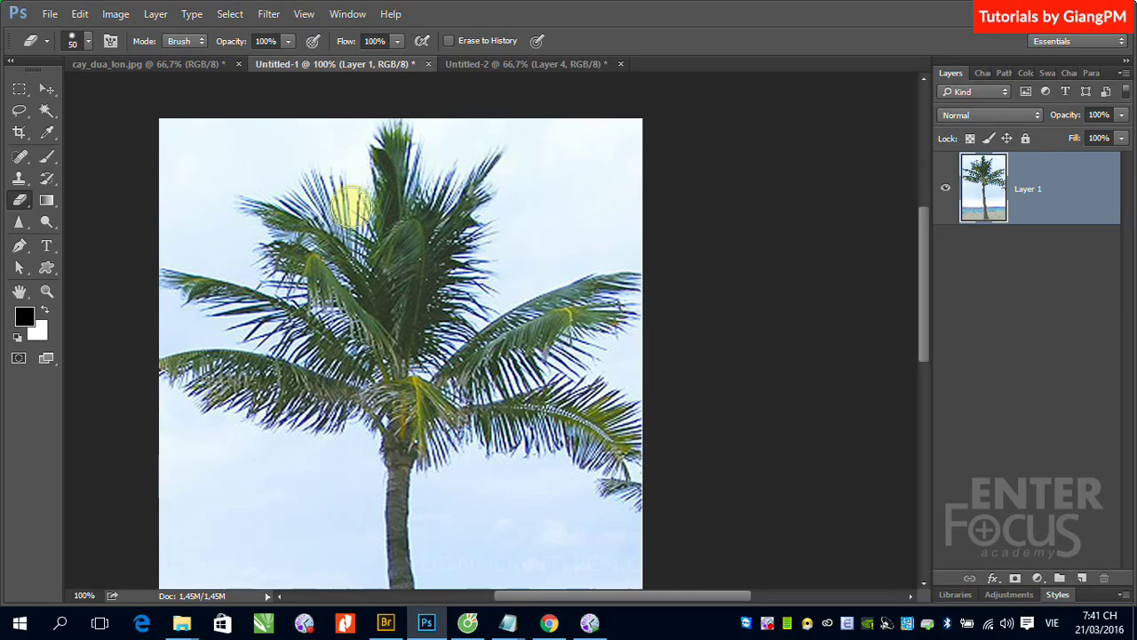
right_click(25, 206)
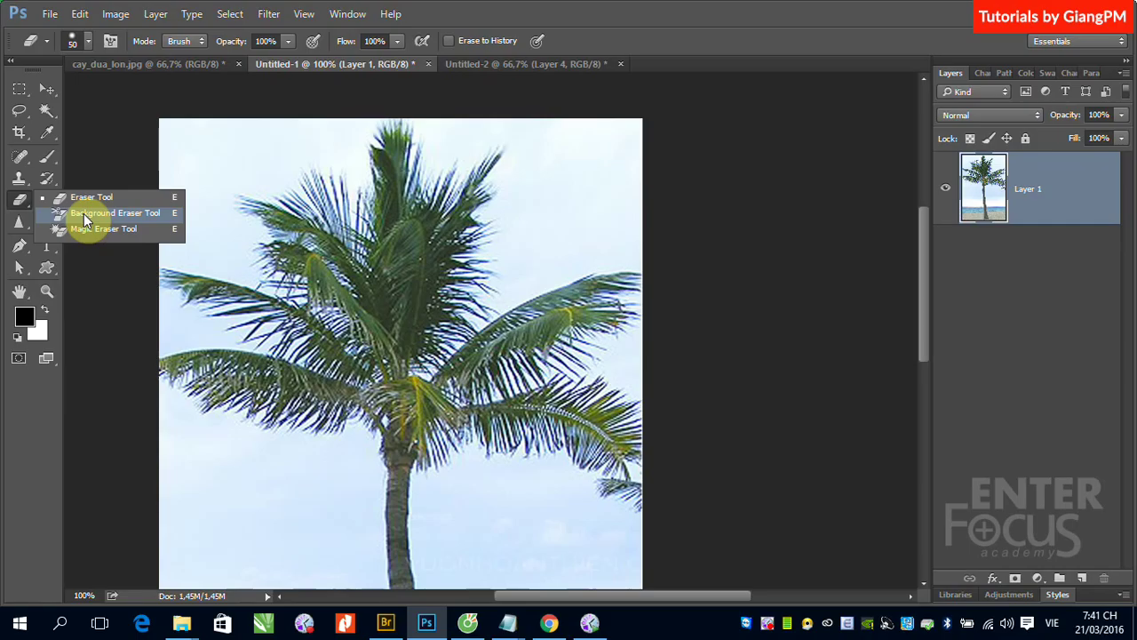
Step: Switch to the Background Eraser with Discontiguous limits and a 130 px brush
left_click(83, 214)
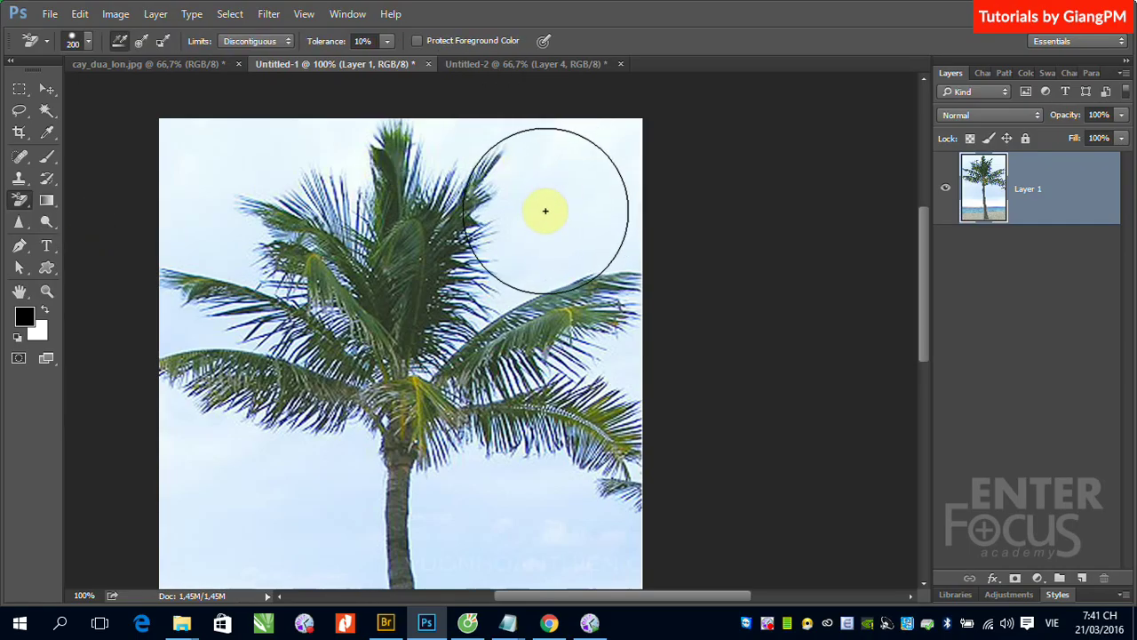
key("alt")
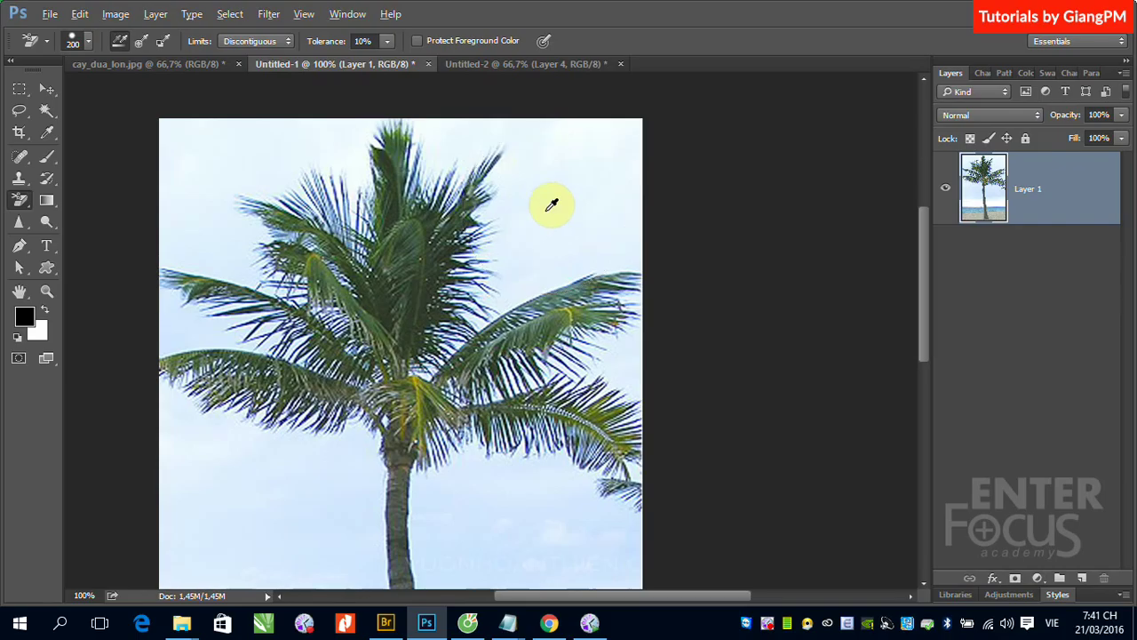
right_click(551, 205, "alt")
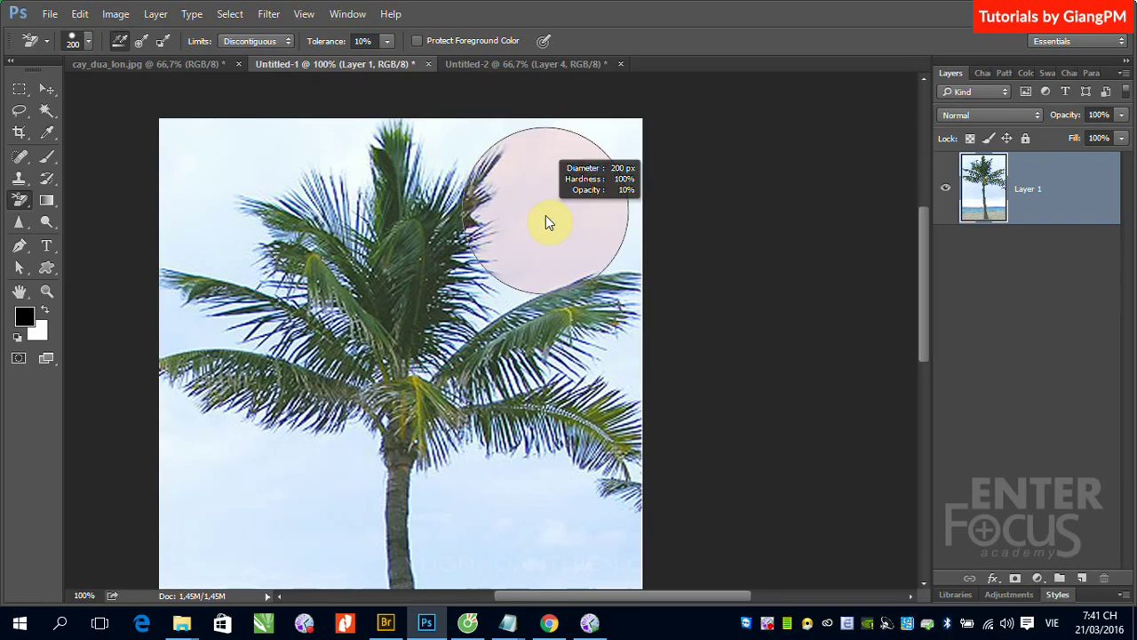
mouse_move(545, 222)
left_mouse_down()
mouse_move(593, 238)
mouse_move(513, 239)
left_mouse_up()
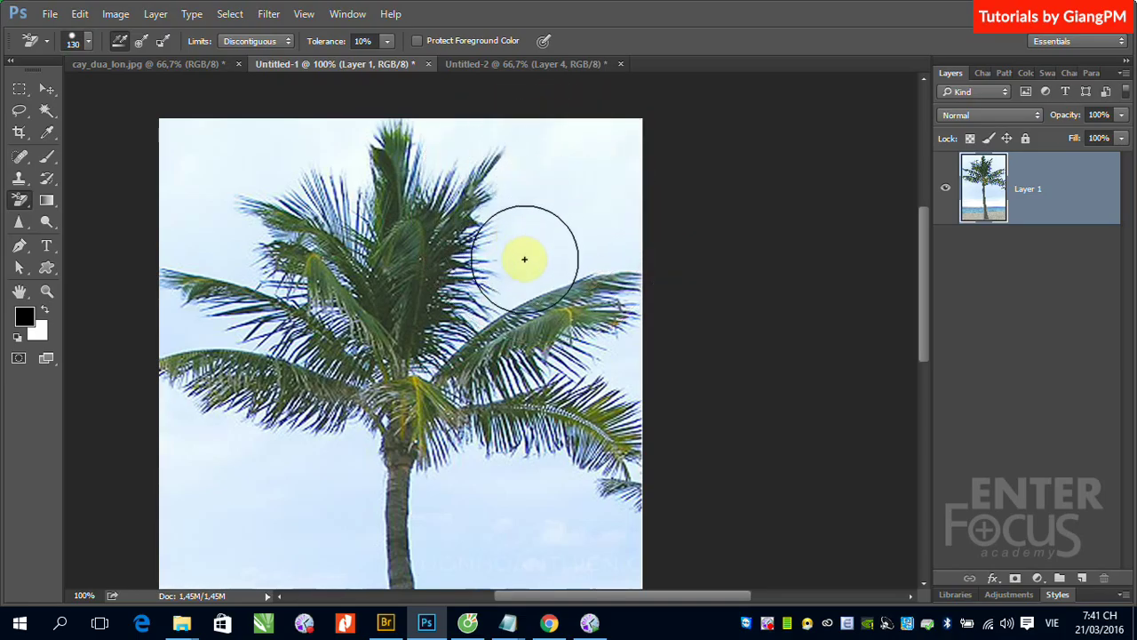
Step: Erase six round patches of sky around the palm's crown, keeping the fronds intact
left_click(530, 273)
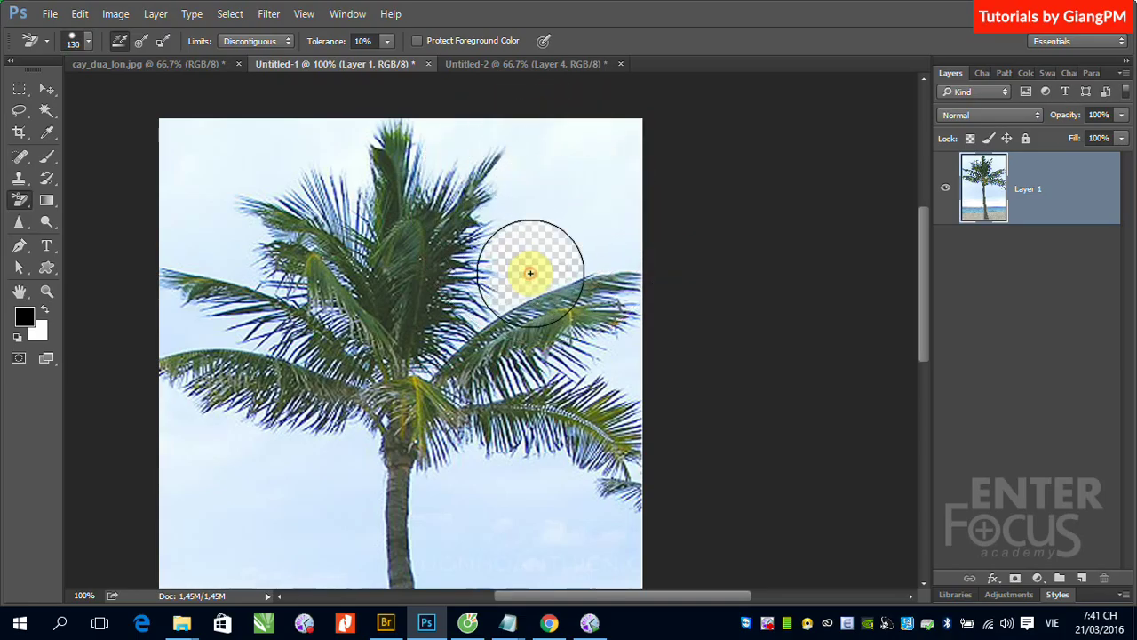
left_click(604, 262)
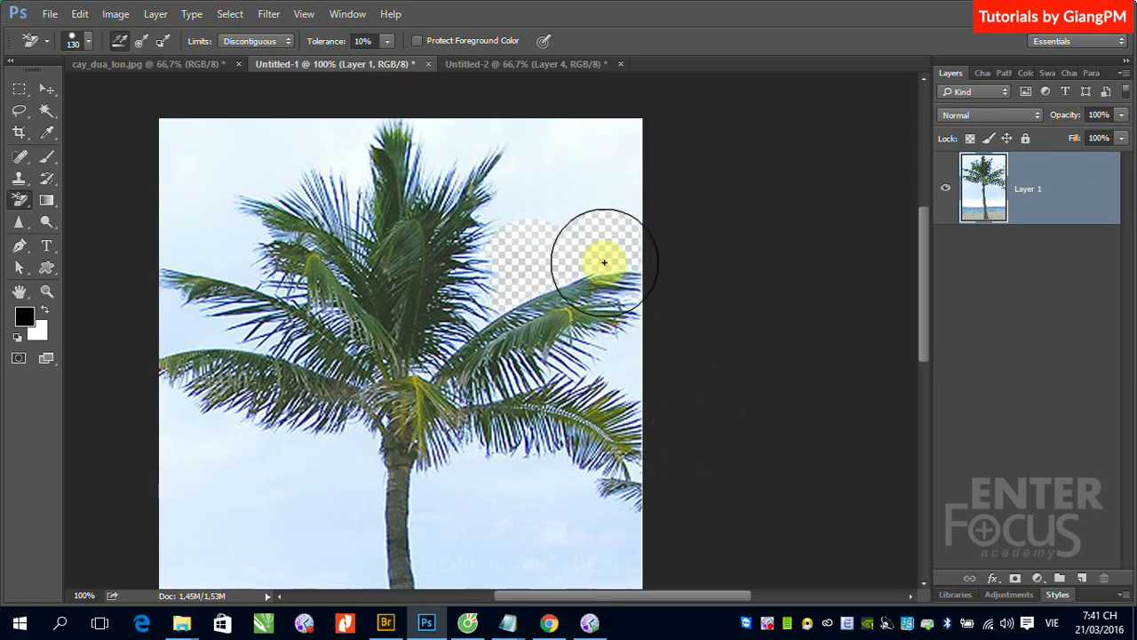
left_click(513, 197)
left_click(353, 170)
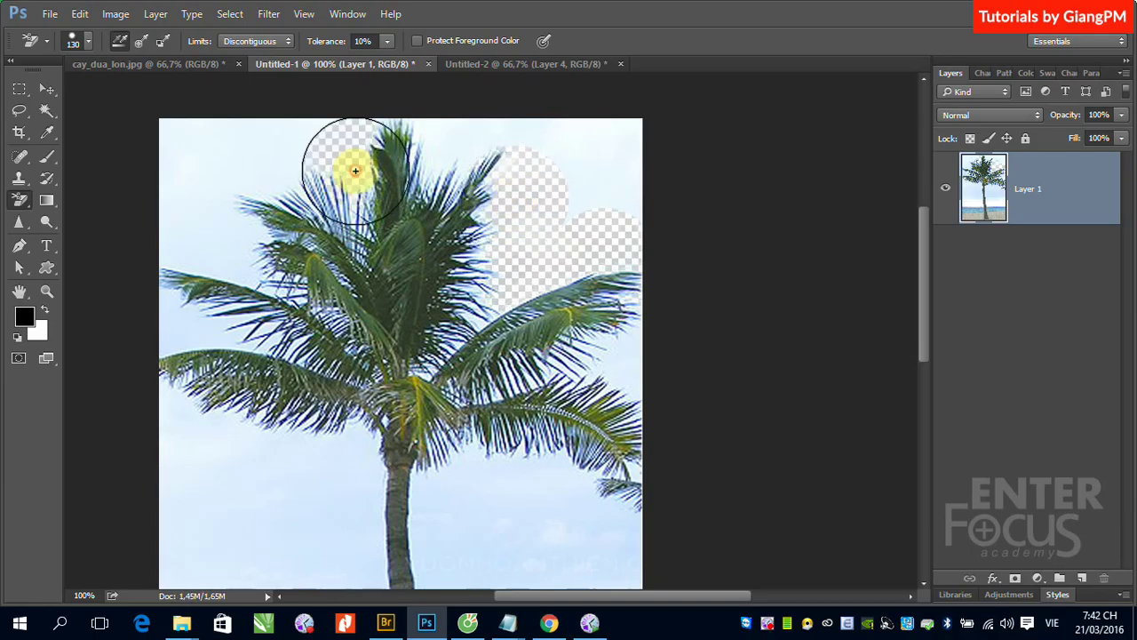
left_click(236, 259)
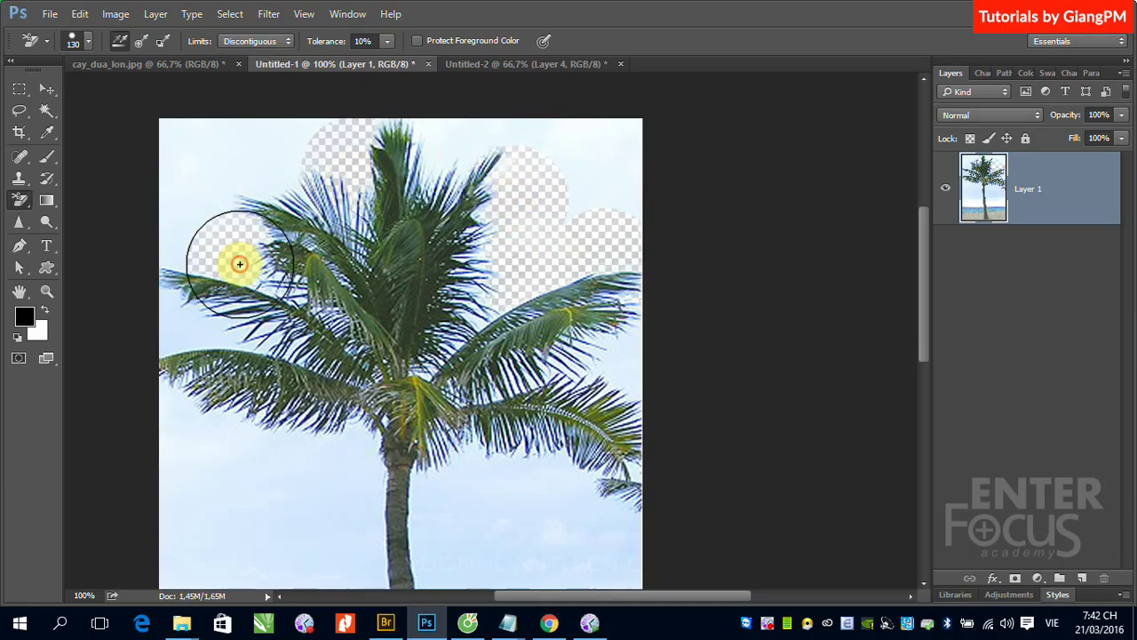
left_click(258, 193)
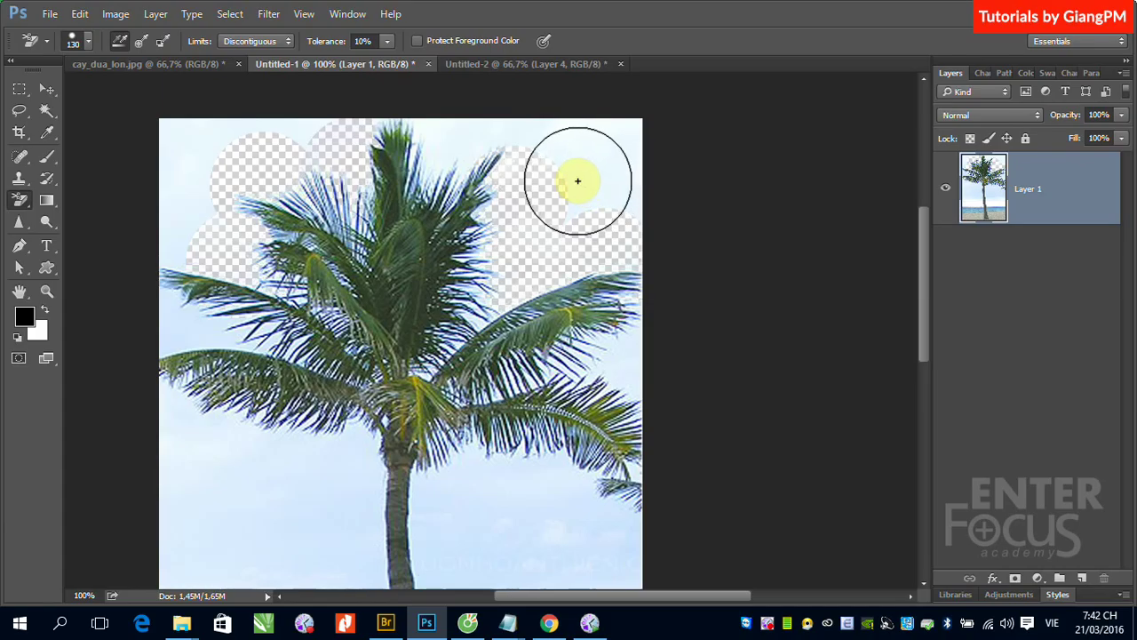
right_click(19, 202)
Step: Switch to the plain Eraser Tool and set its brush size to 125 px
left_click(80, 197)
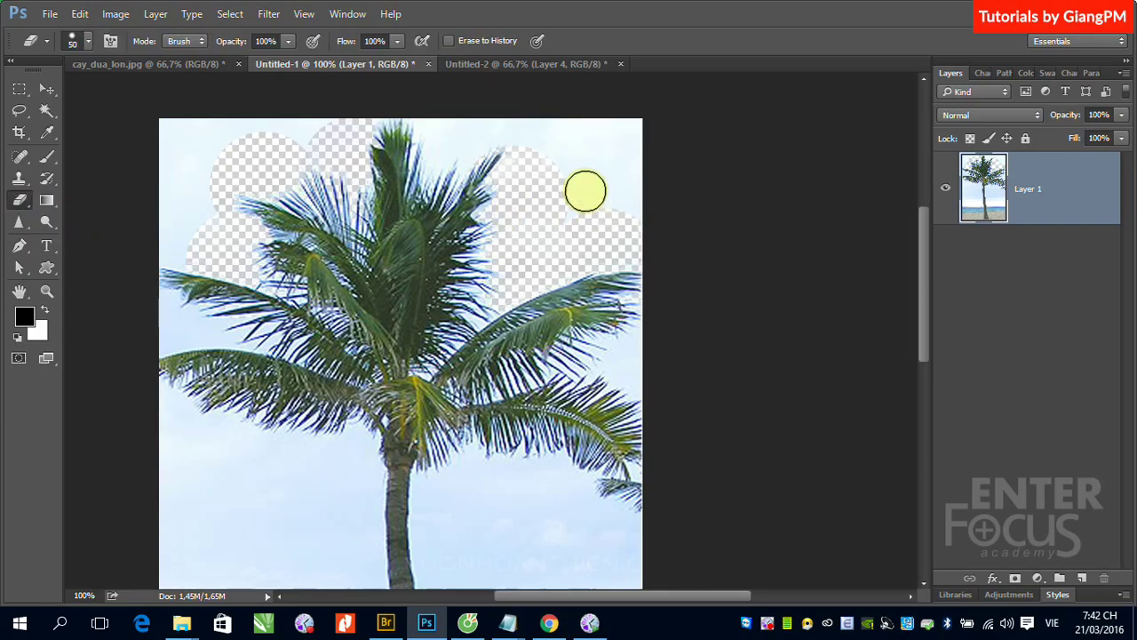
key("bracketright")
key("bracketright")
key("bracketright")
key("bracketright")
key("bracketright")
key("bracketleft")
key("bracketleft")
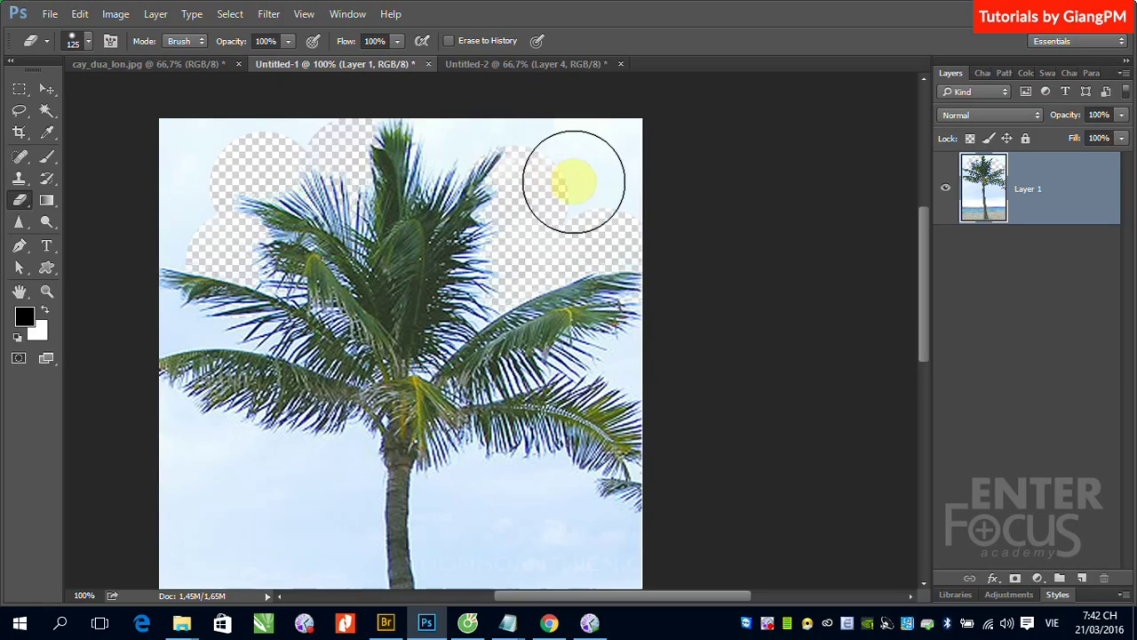
Step: Return to the Background Eraser, pan the view, and zoom to 319% on the lower fronds
right_click(20, 203)
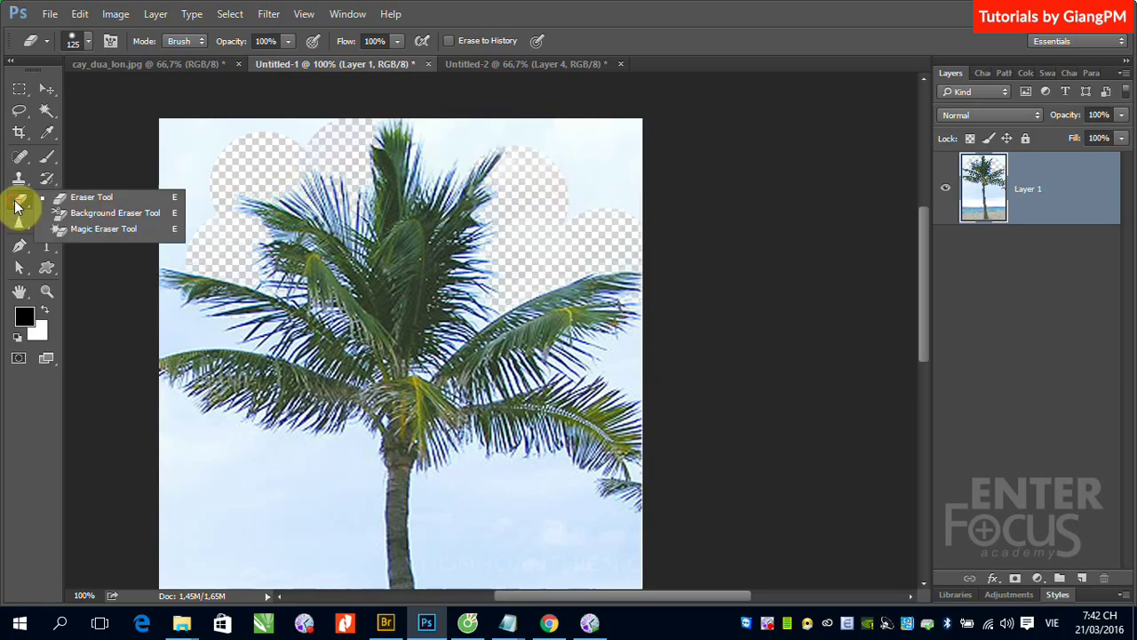
left_click(61, 216)
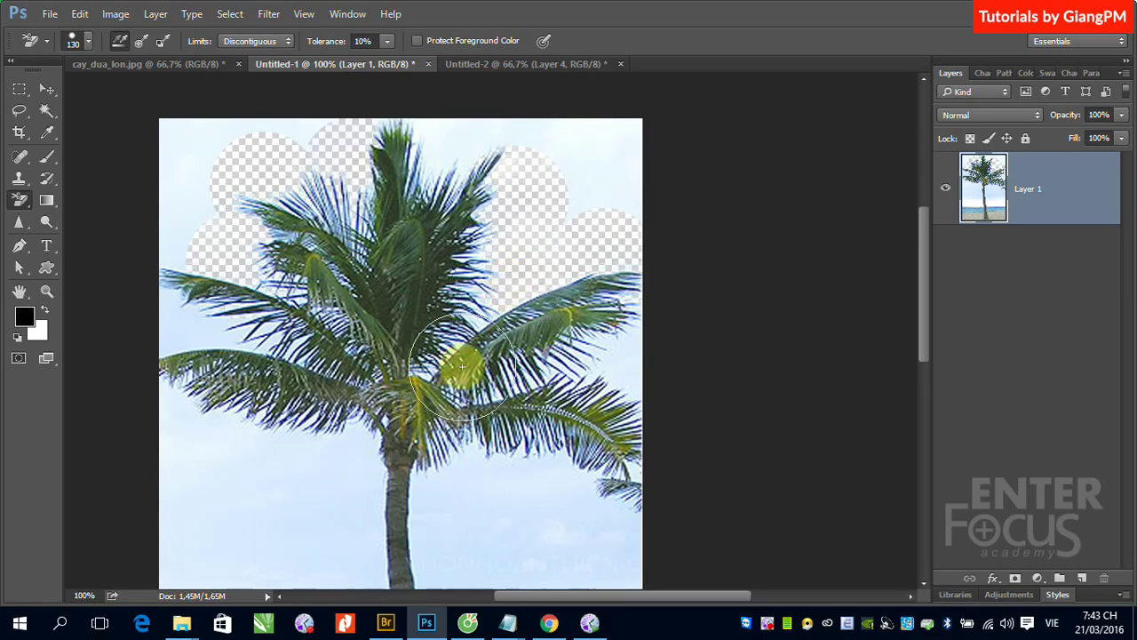
left_click_drag(406, 444, 400, 284)
left_click_drag(358, 207, 634, 347)
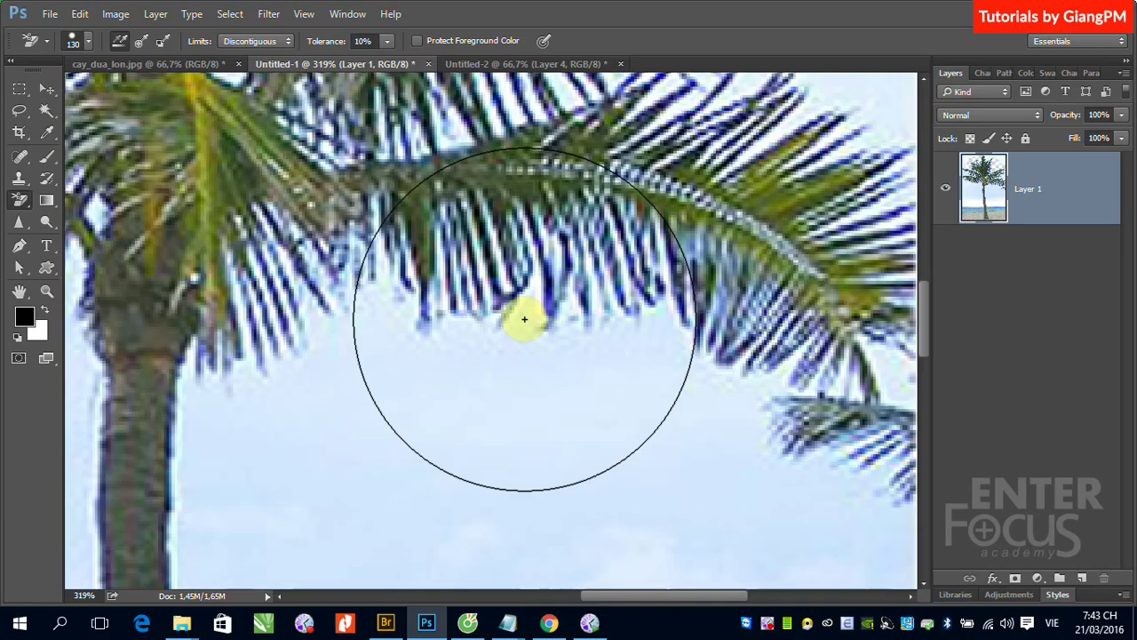
Step: Clear a round patch of sky beneath the drooping frond, then pan to the next area
left_click(524, 318)
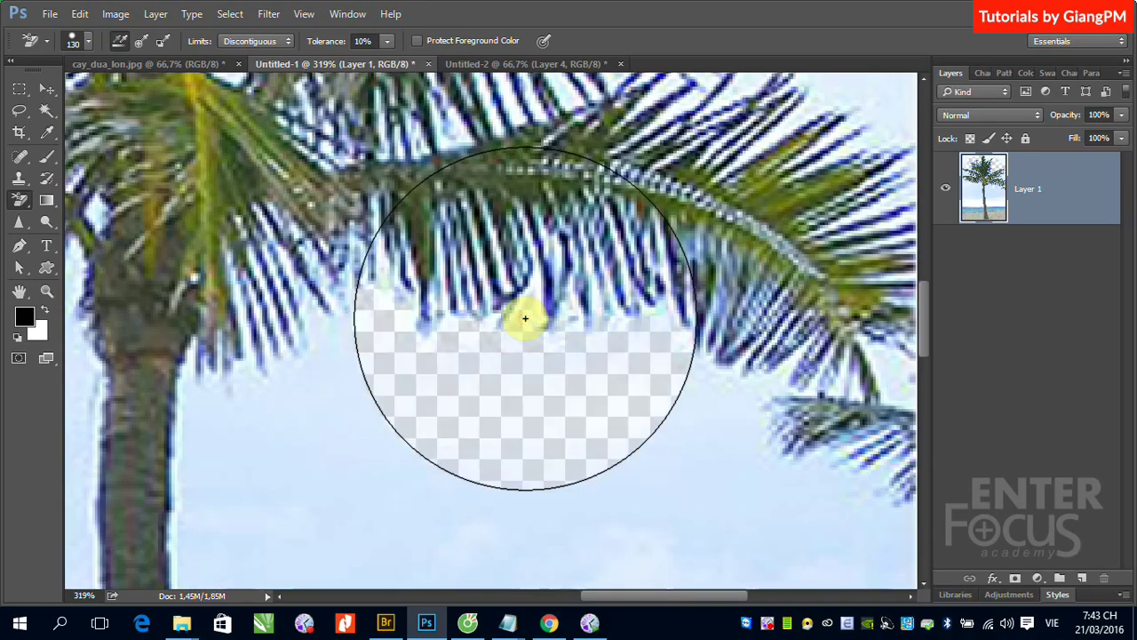
left_click_drag(526, 318, 533, 320)
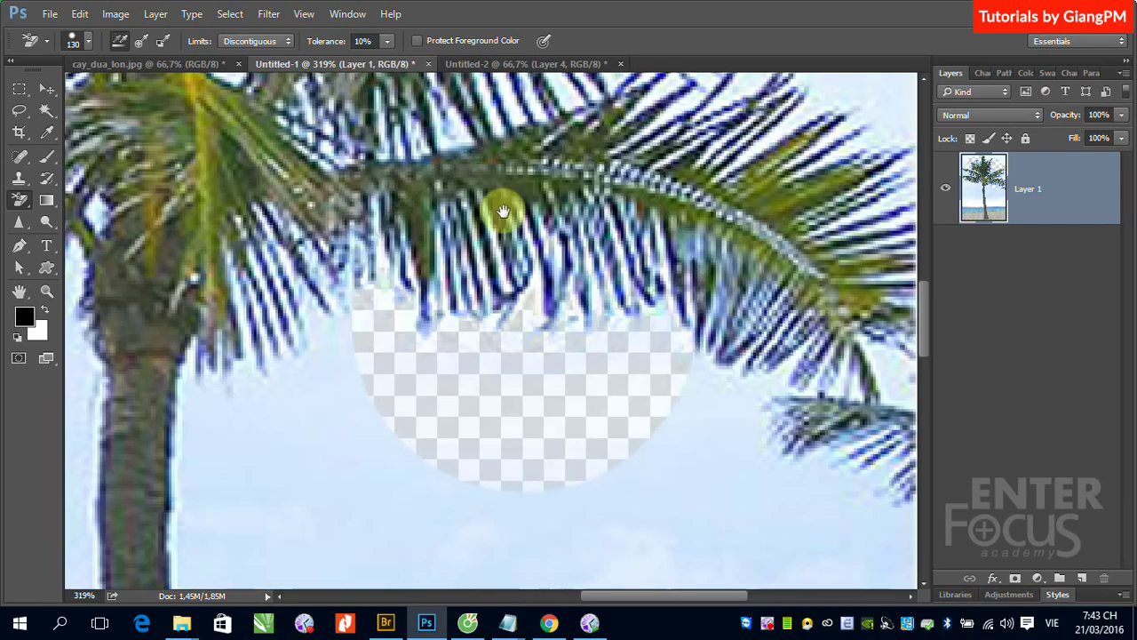
left_click_drag(500, 186, 561, 420)
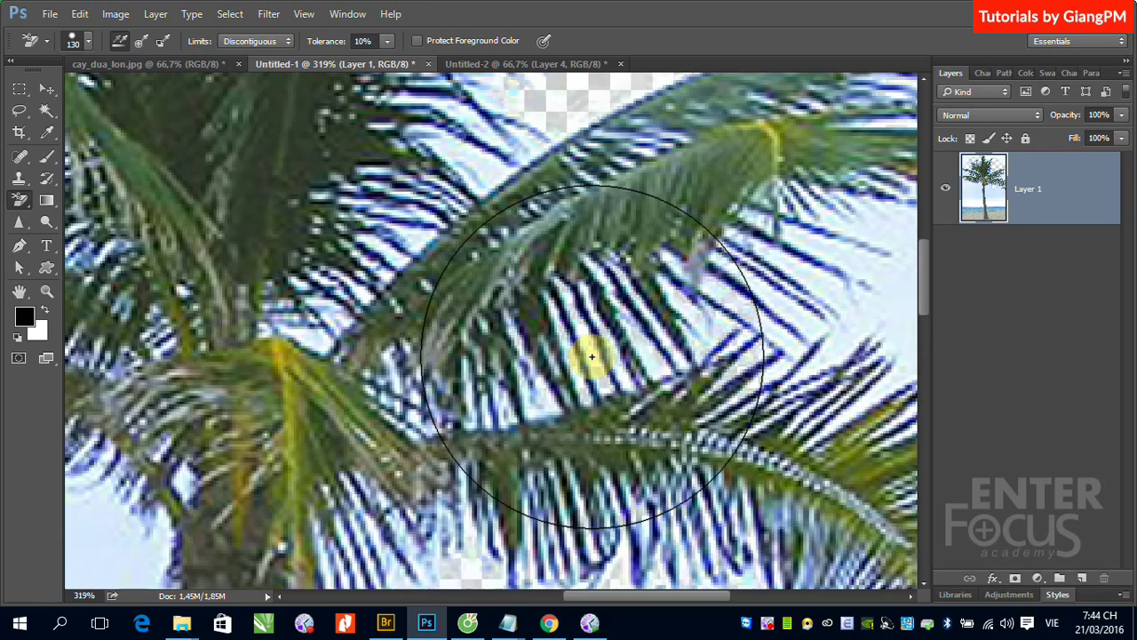
Step: Erase sky between the leaflets, beside the trunk and between the left fronds, then zoom out
left_click_drag(675, 355, 685, 304)
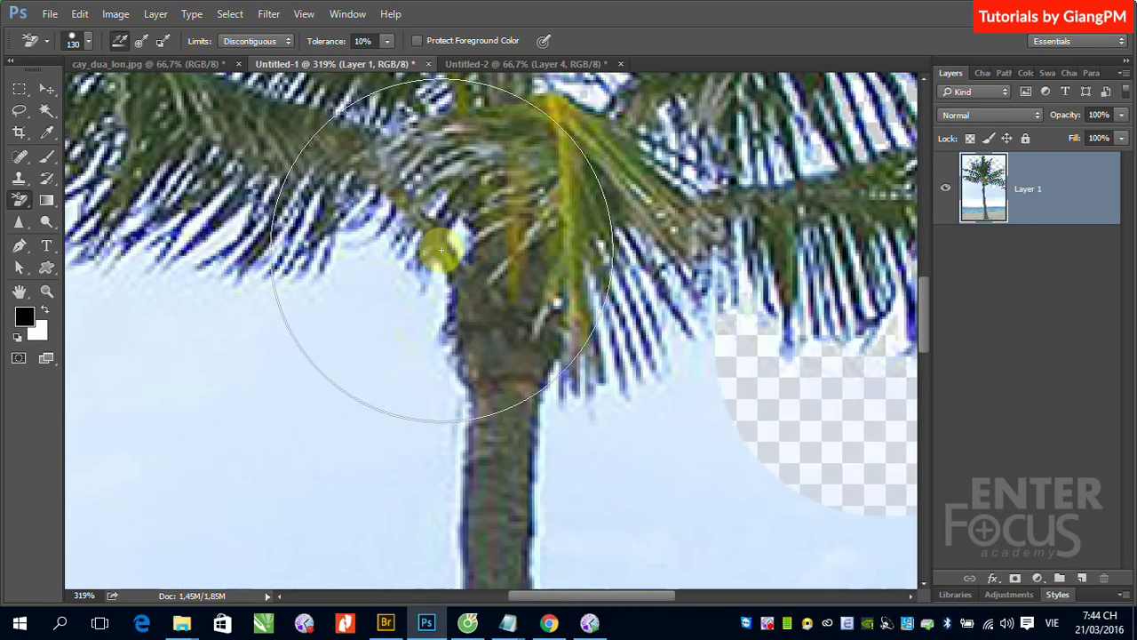
left_click(373, 302)
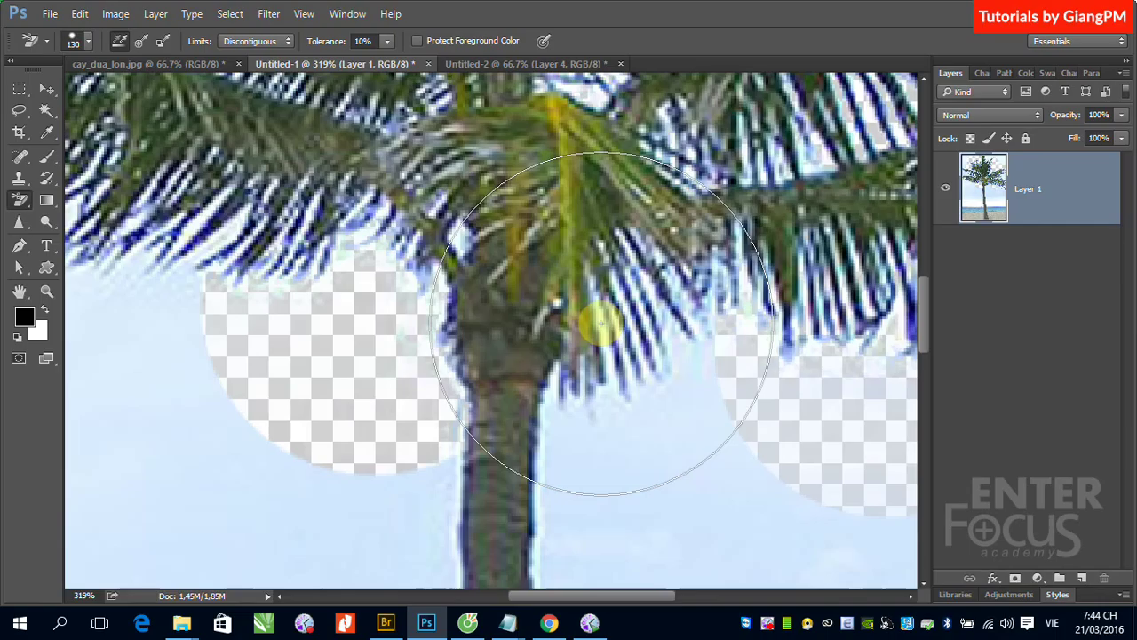
scroll(456, 236, "up", 3)
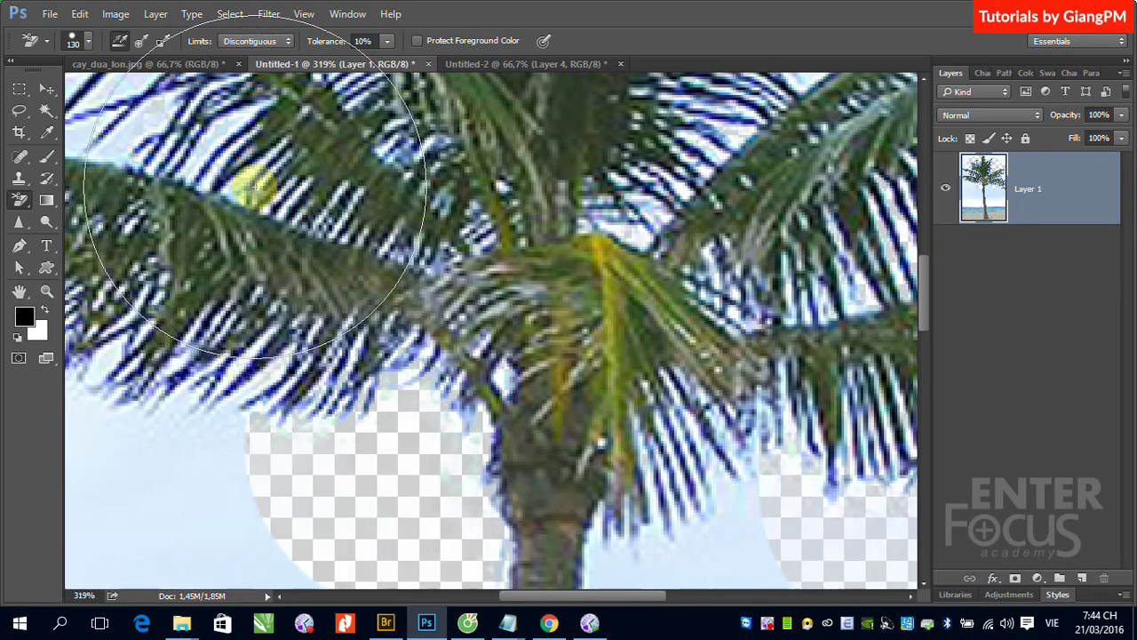
scroll(226, 138, "up", 3)
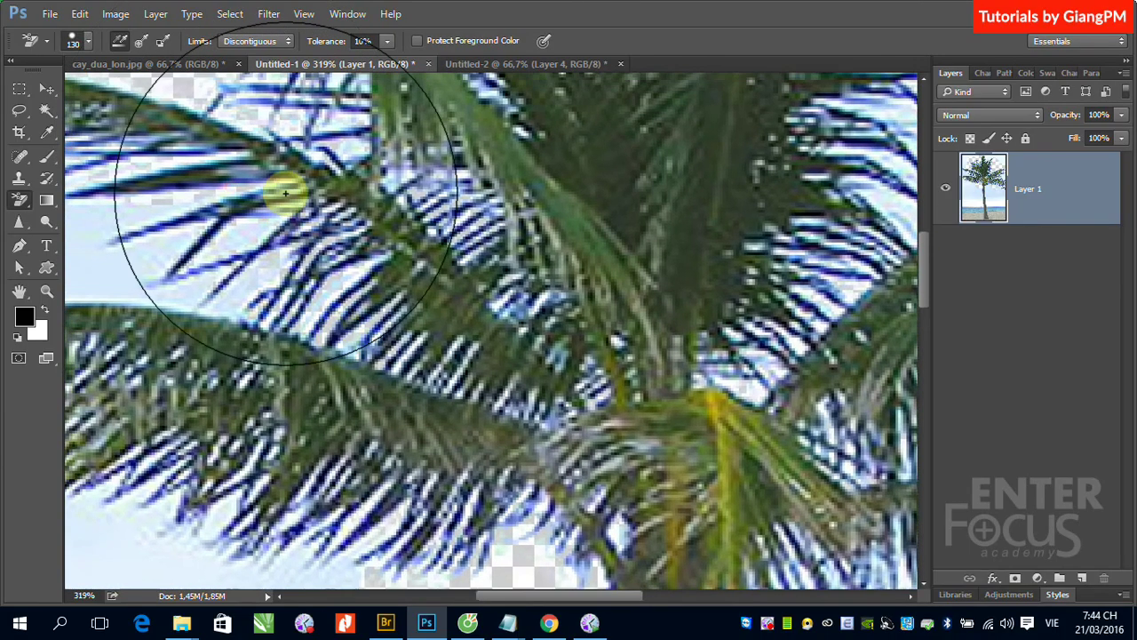
left_click_drag(347, 152, 195, 287)
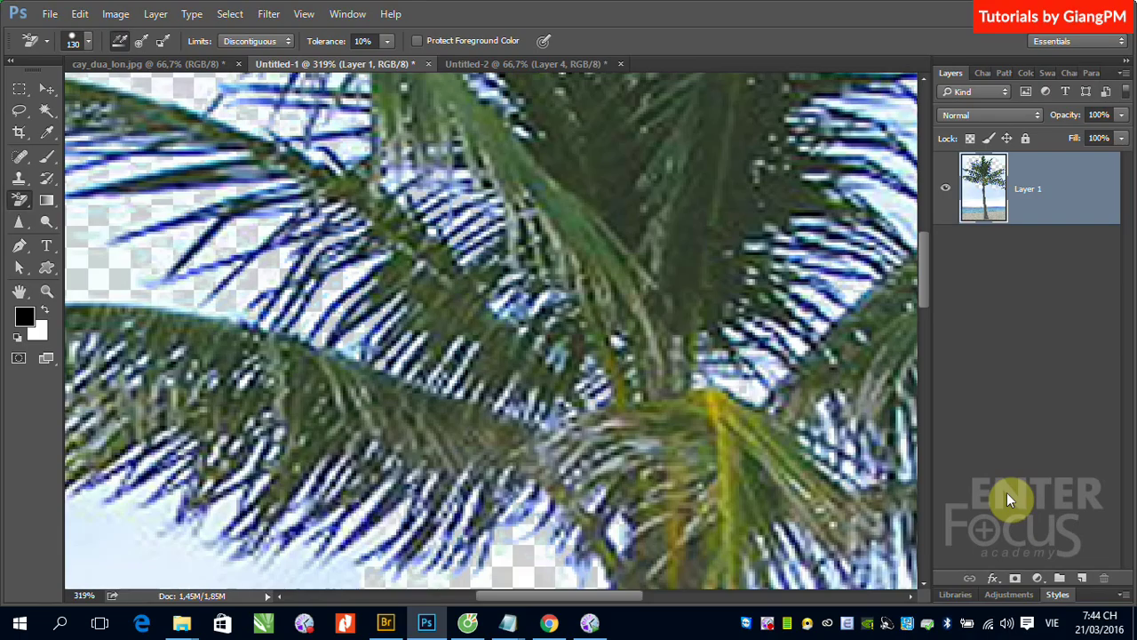
key("ctrl+minus")
key("ctrl+minus")
key("ctrl+minus")
key("ctrl+minus")
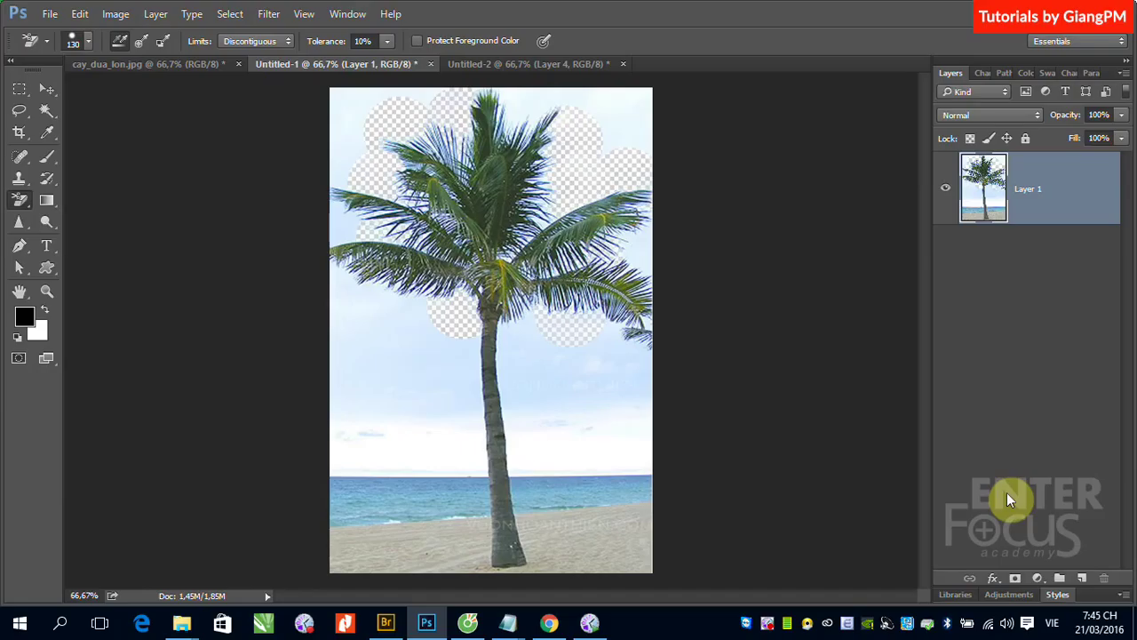
Step: Clear a round patch of sky left of the trunk, just below the fronds
left_click(423, 343)
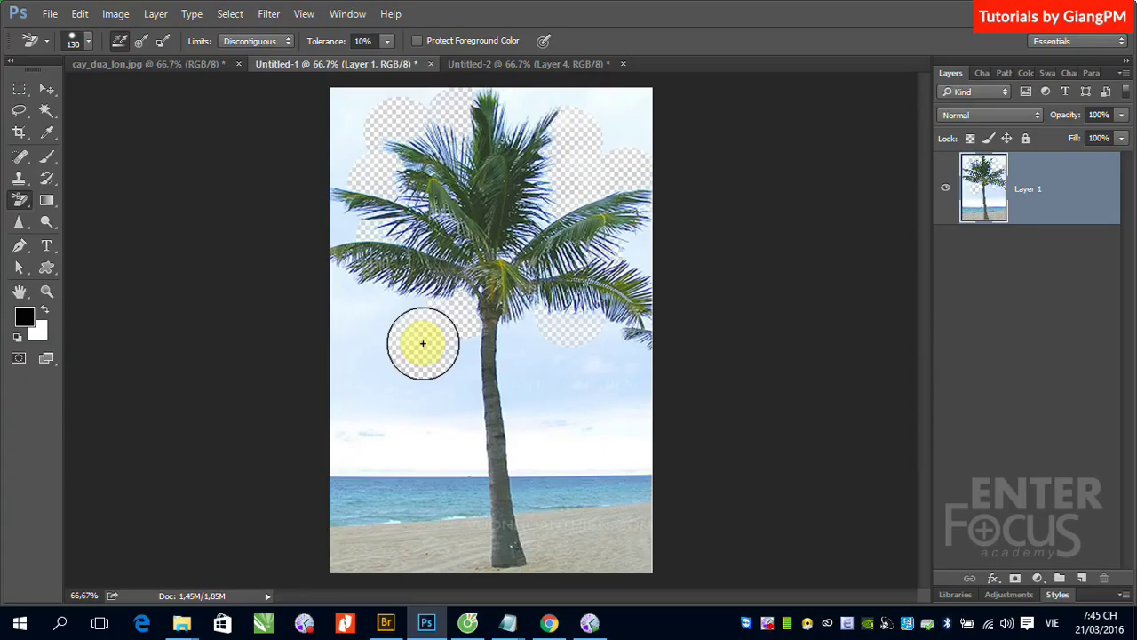
Step: Drag the Background Eraser across the top-right corner sky to make it transparent
mouse_move(622, 157)
left_mouse_down()
mouse_move(630, 122)
mouse_move(615, 135)
left_mouse_up()
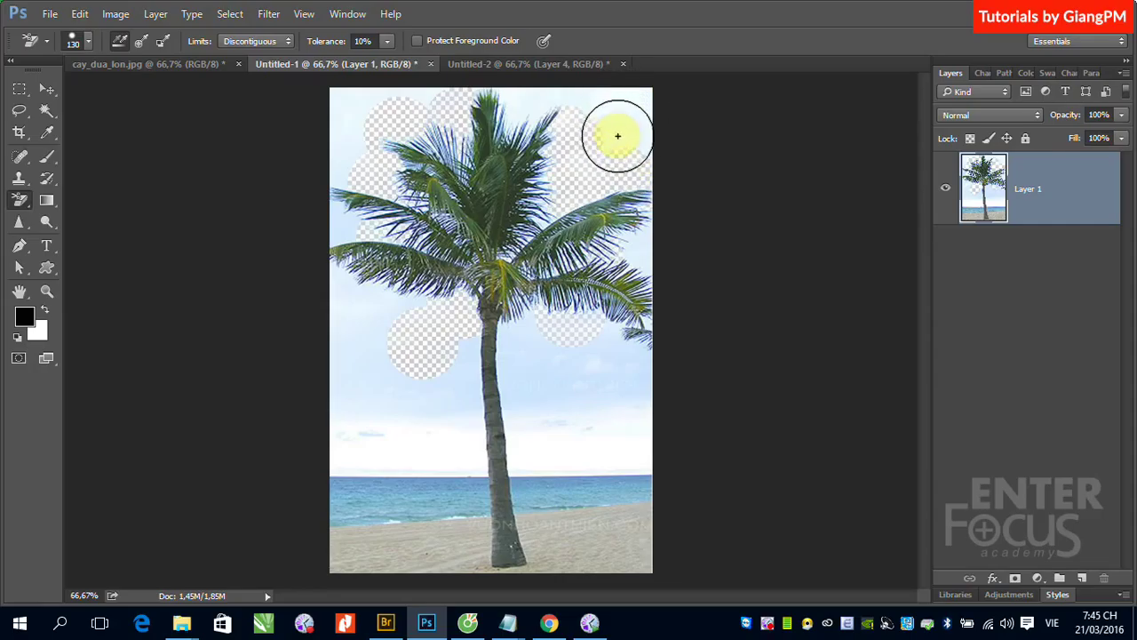
left_click_drag(616, 135, 620, 140)
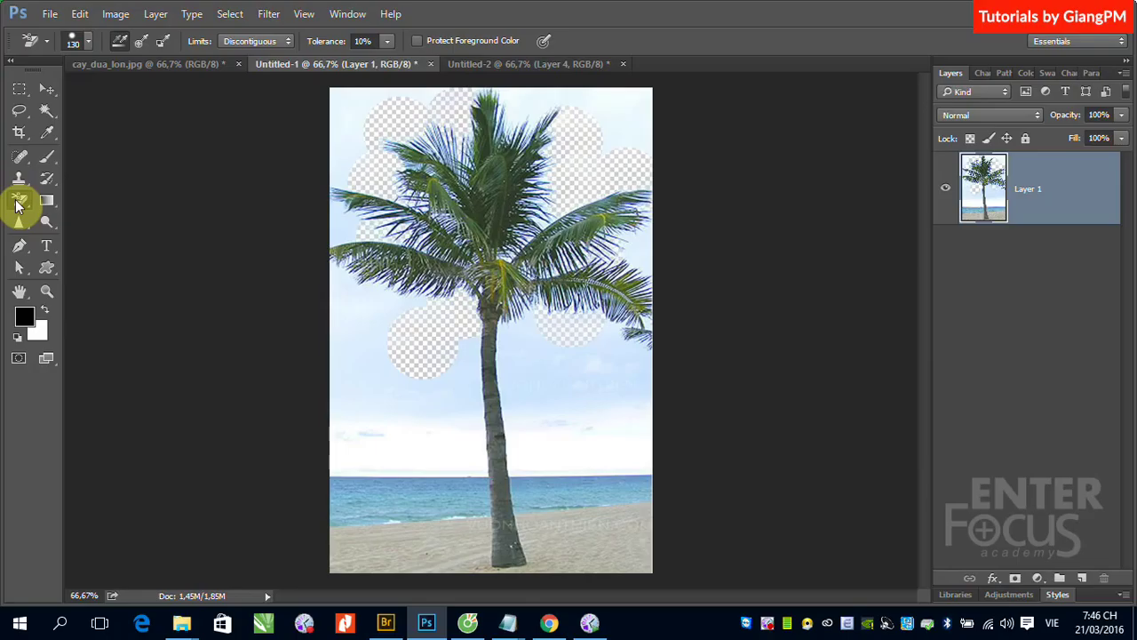
Step: Open Edit > Preferences > General and go to the Interface page
left_click(80, 14)
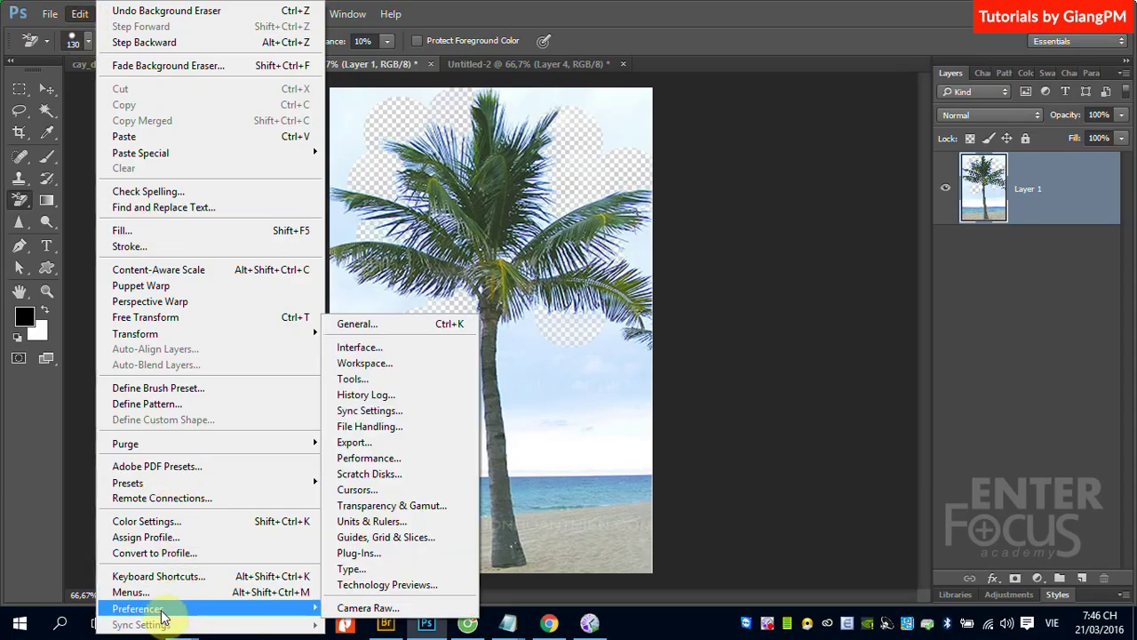
mouse_move(138, 608)
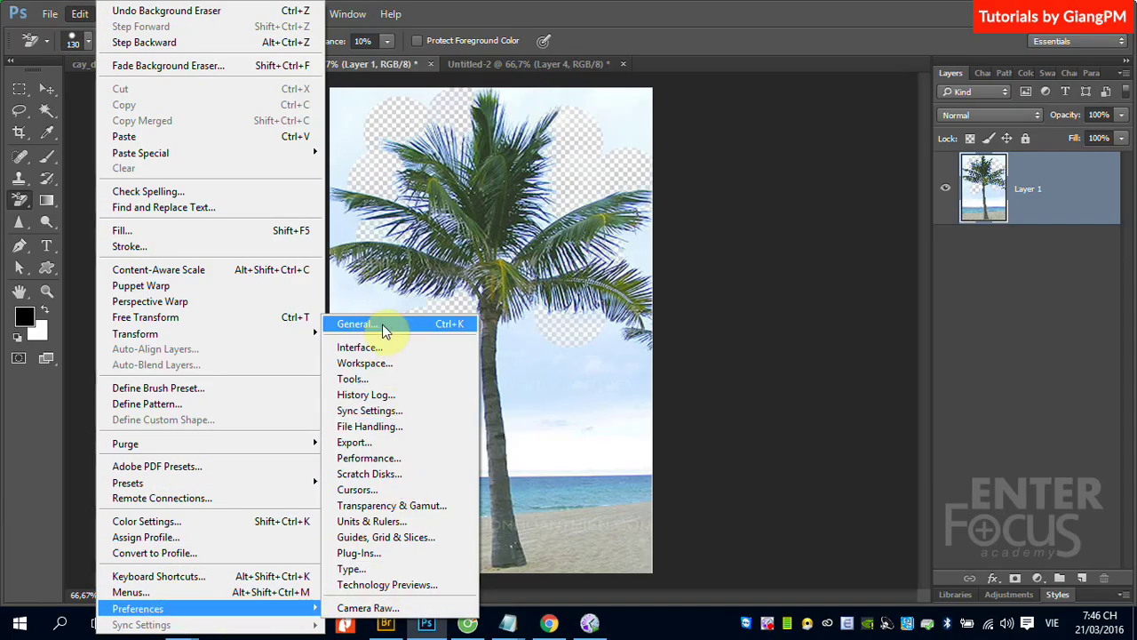
left_click(378, 325)
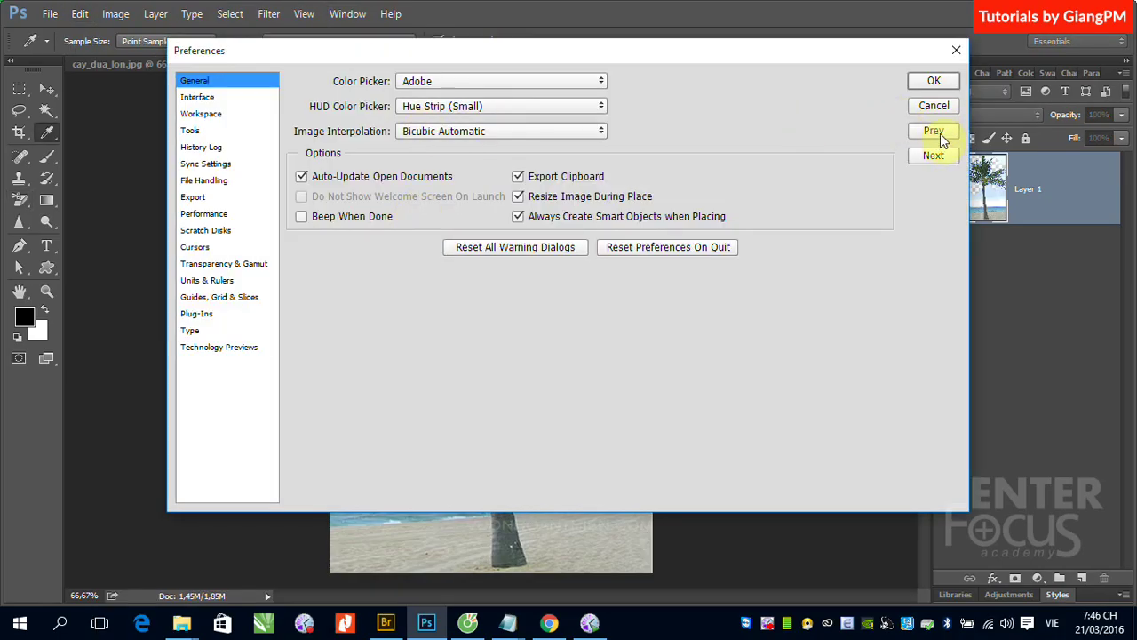
left_click(197, 97)
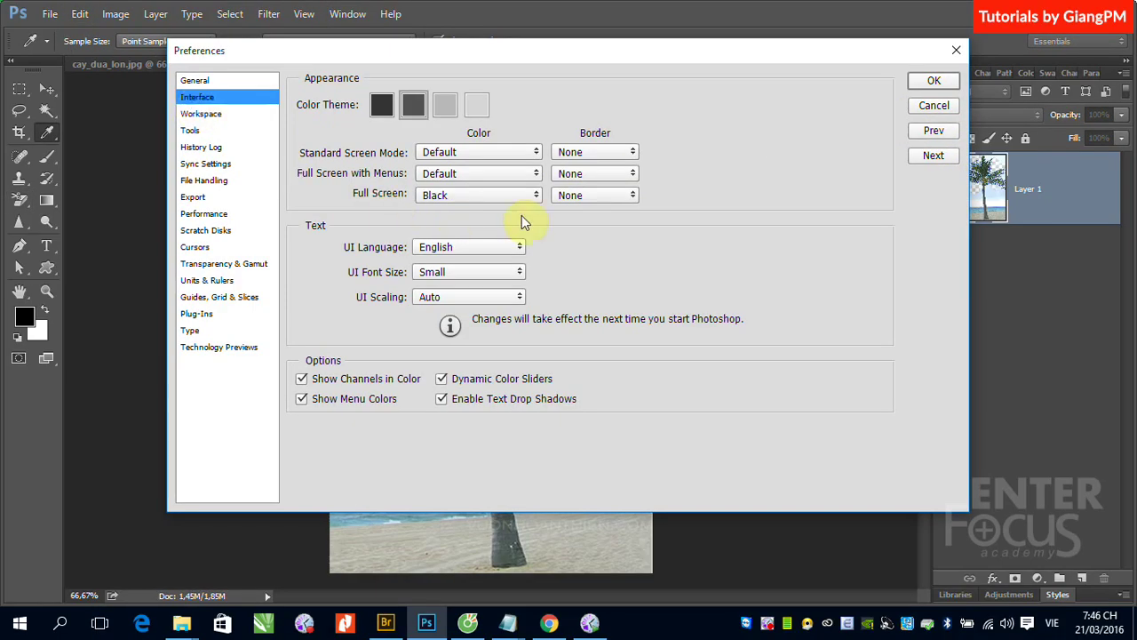
left_click(199, 116)
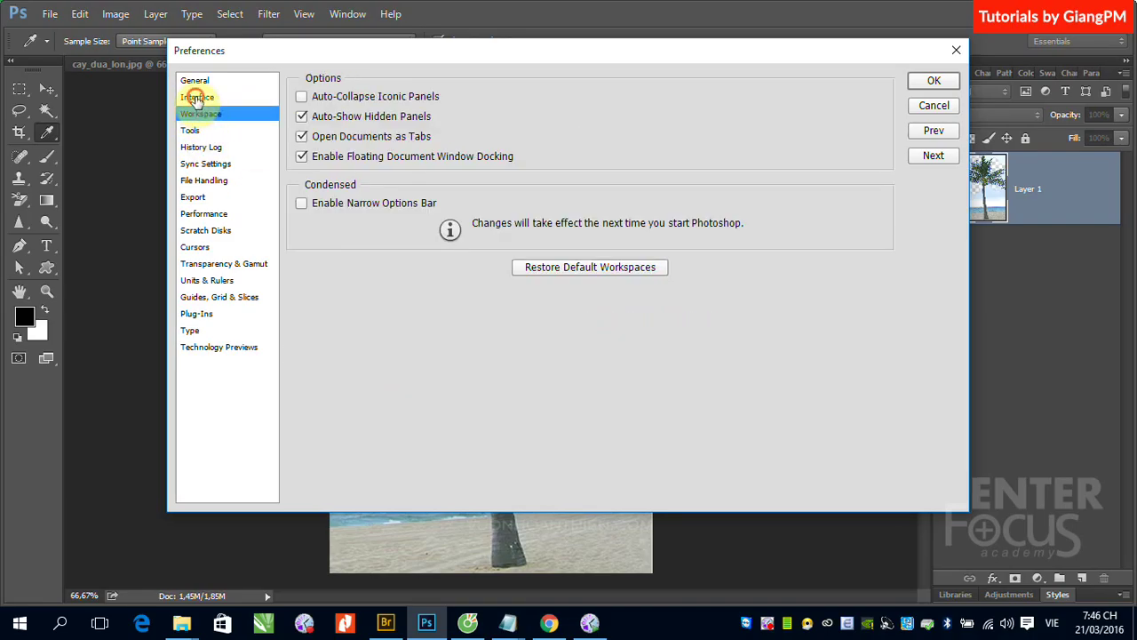
left_click(197, 98)
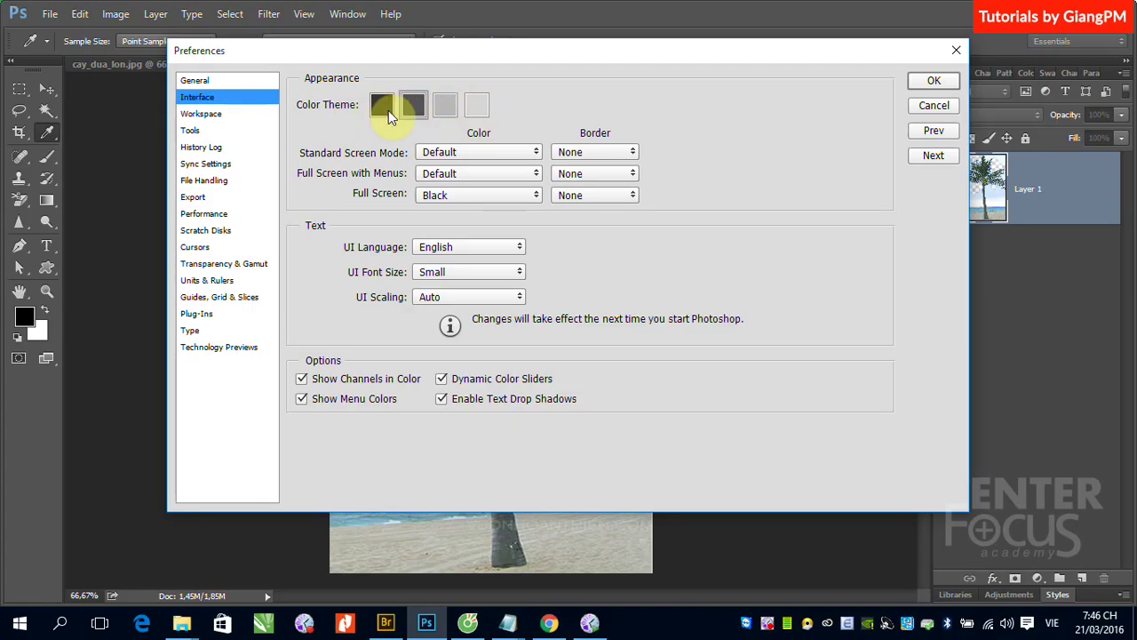
Step: Try each Color Theme swatch, leaving the lightest applied, then view the Workspace page
left_click(387, 110)
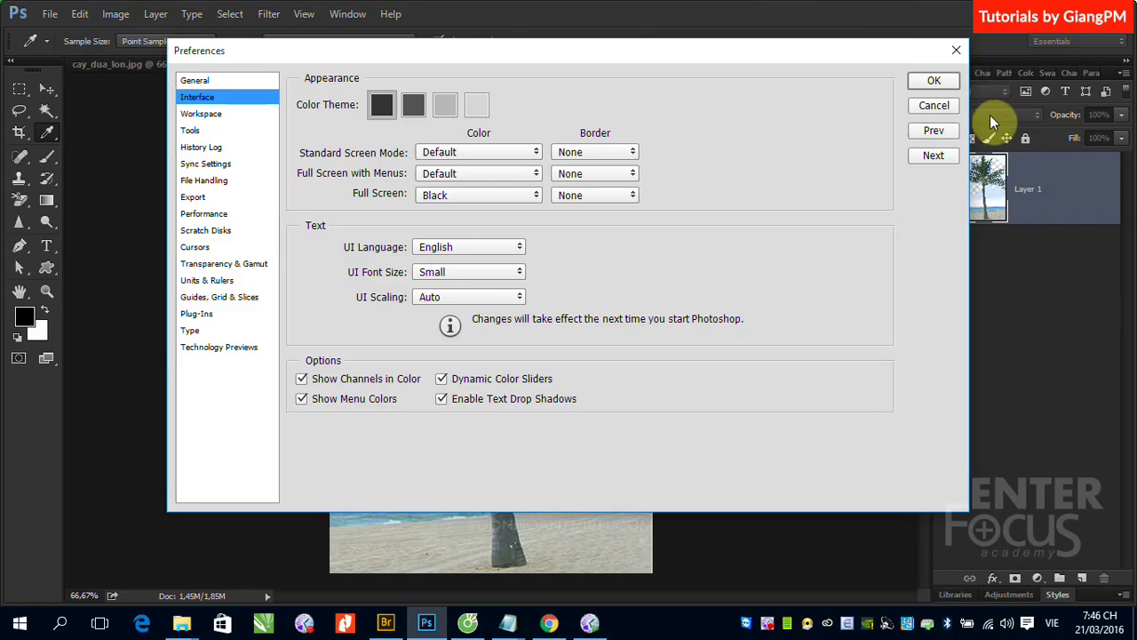
left_click(473, 106)
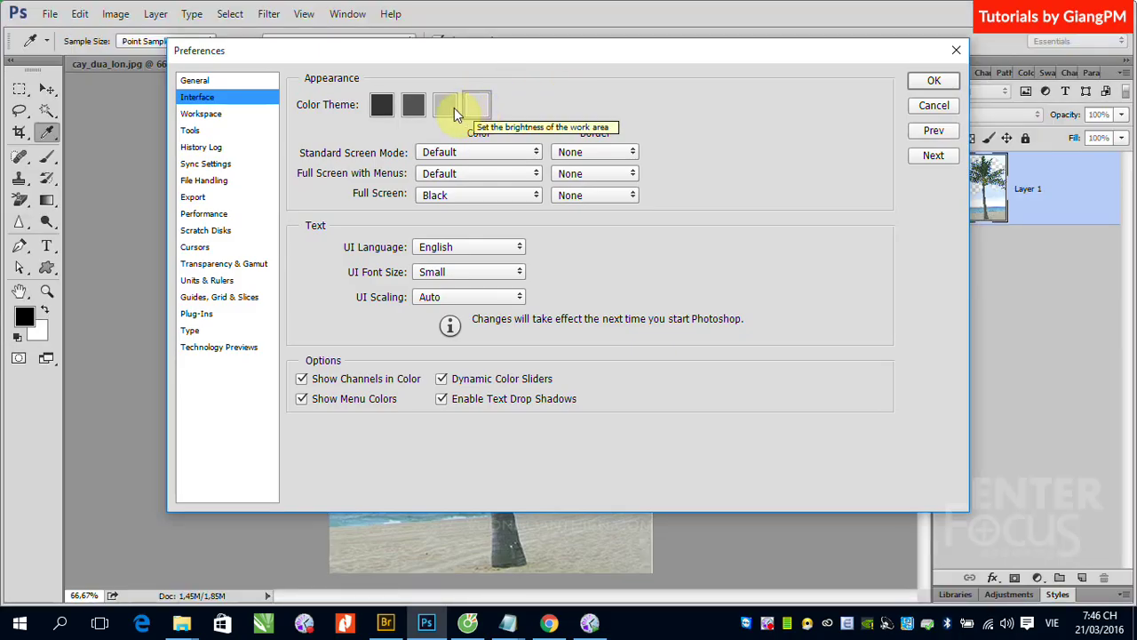
left_click(443, 107)
left_click(412, 107)
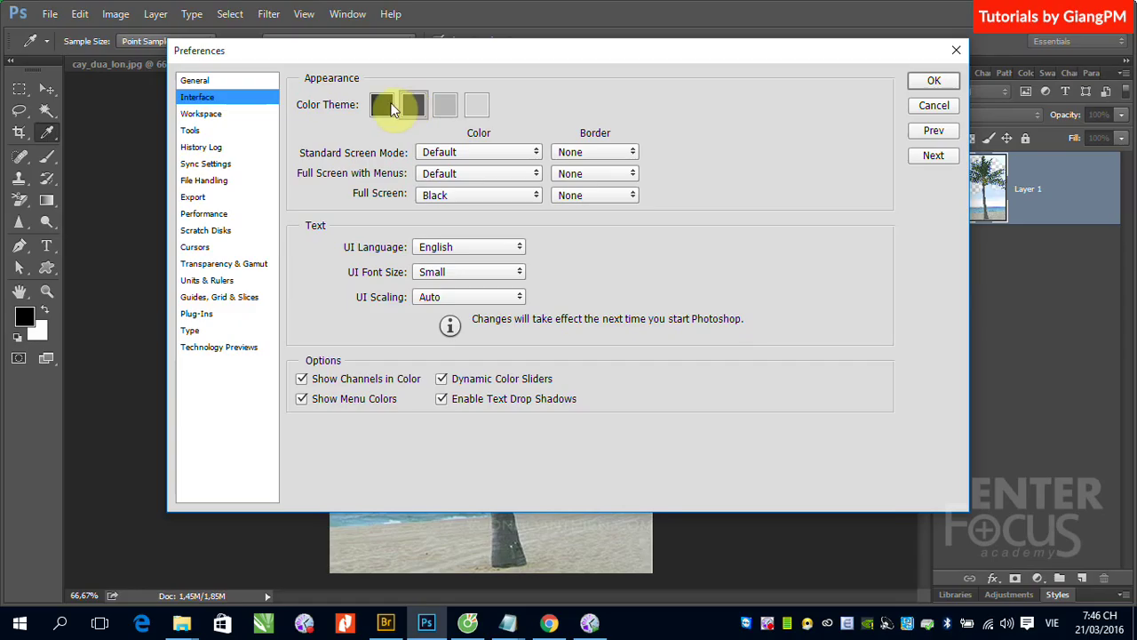
left_click(454, 110)
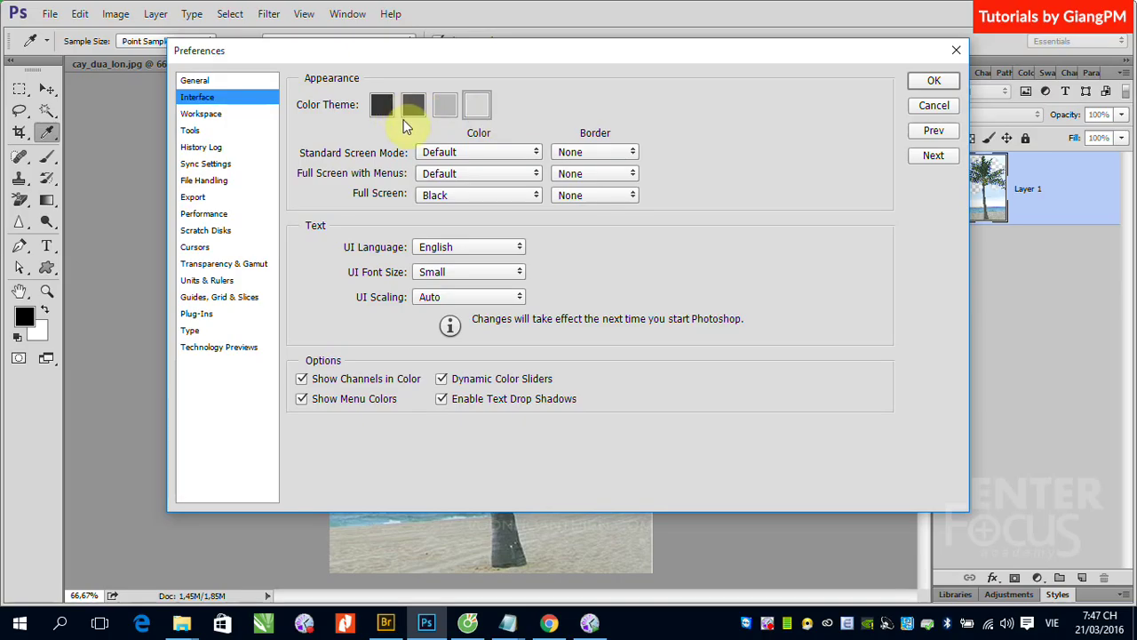
left_click(207, 119)
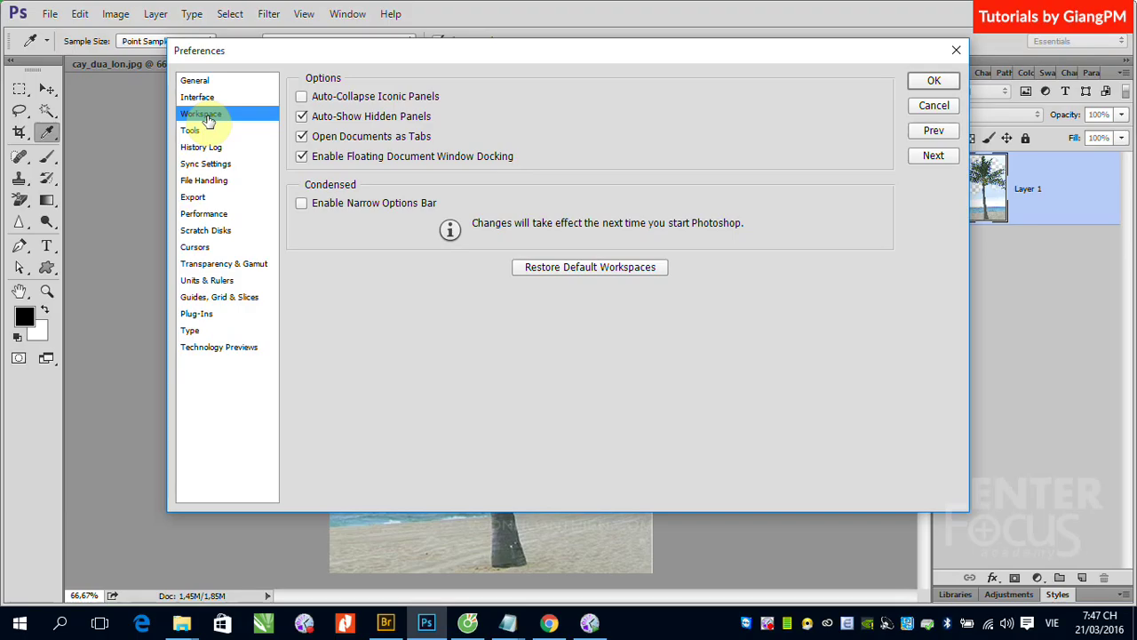
Step: Show the Tools then Cursors page: Normal Brush Tip painting, Standard other cursors
left_click(191, 131)
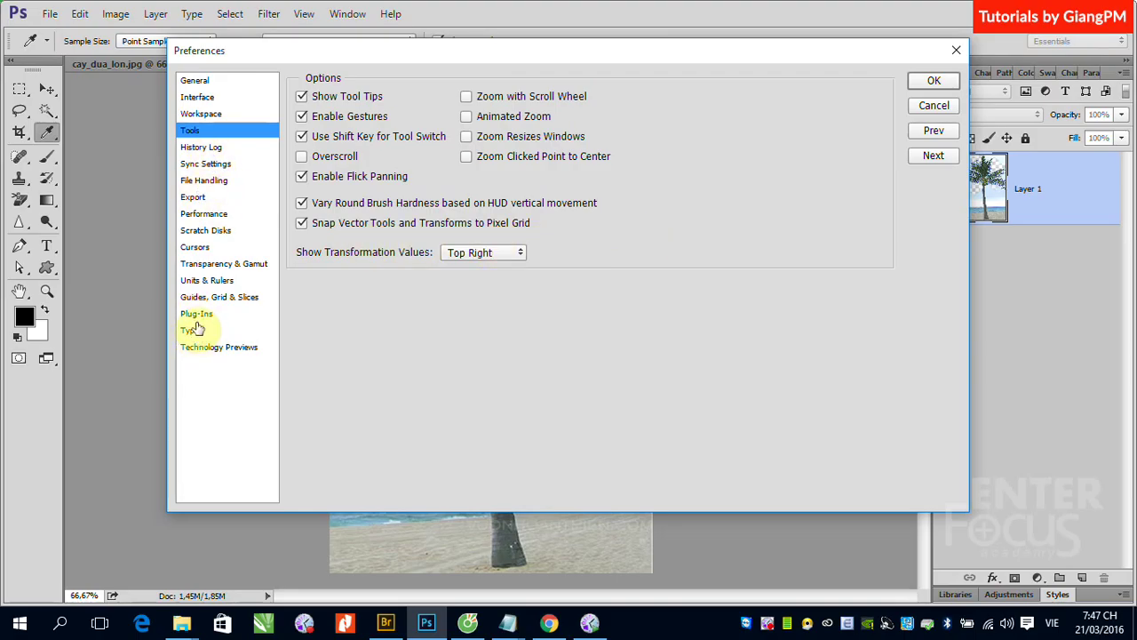
left_click(195, 247)
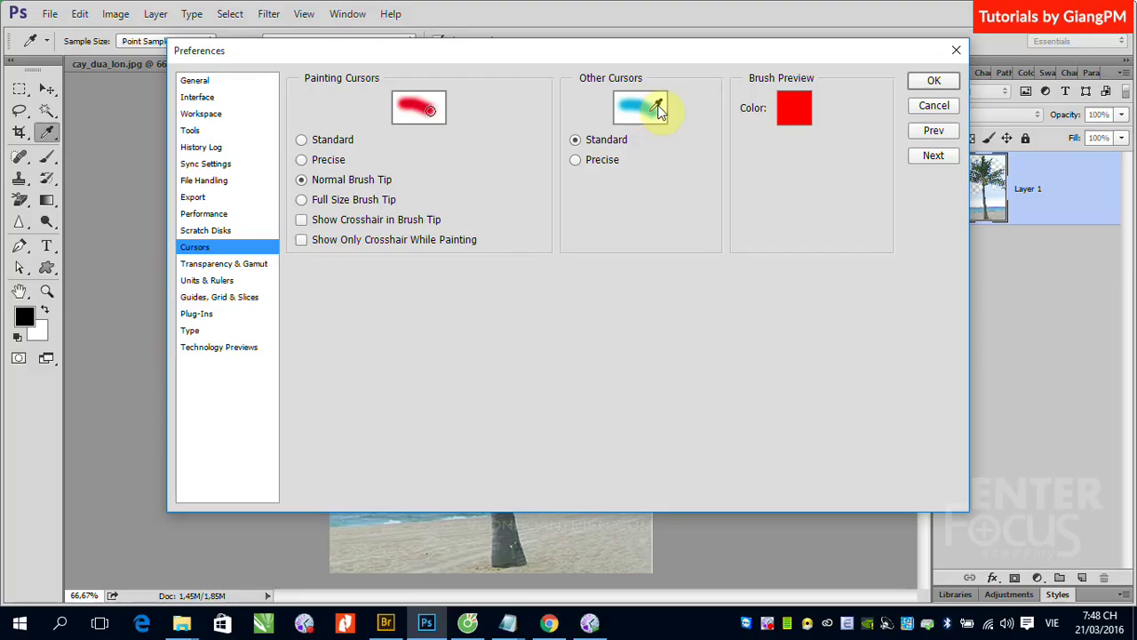
Step: Compare Standard and Precise for Other Cursors, leaving it on Precise
left_click(576, 159)
left_click(577, 141)
left_click(581, 157)
left_click(575, 161)
Step: Try each Painting Cursors option and crosshair checkbox, then cancel the Preferences changes
left_click(302, 140)
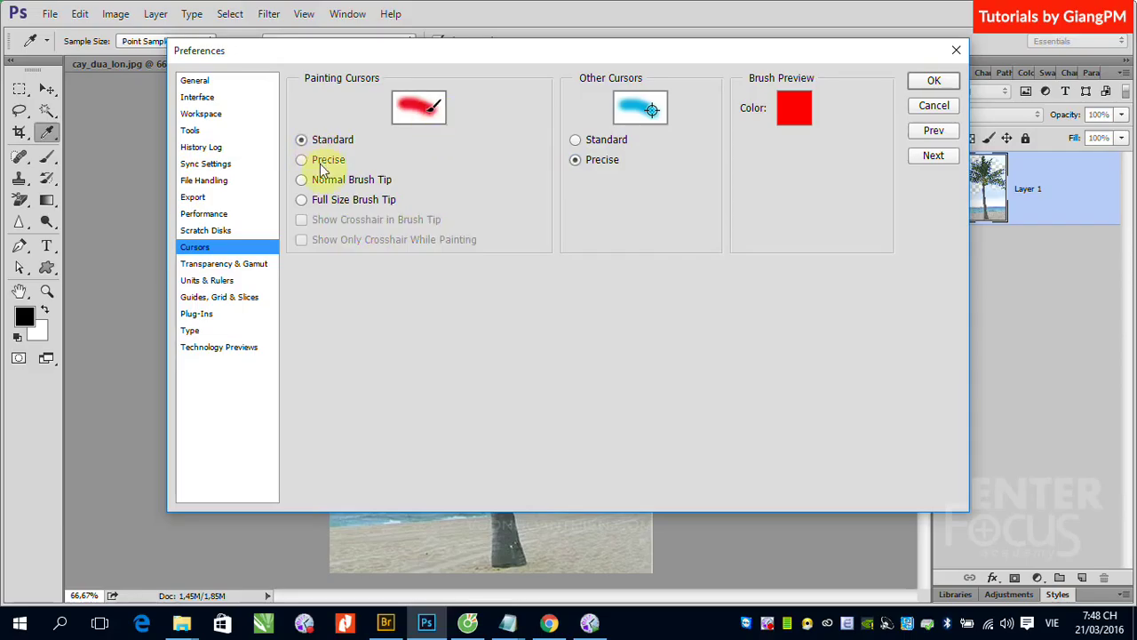
left_click(321, 163)
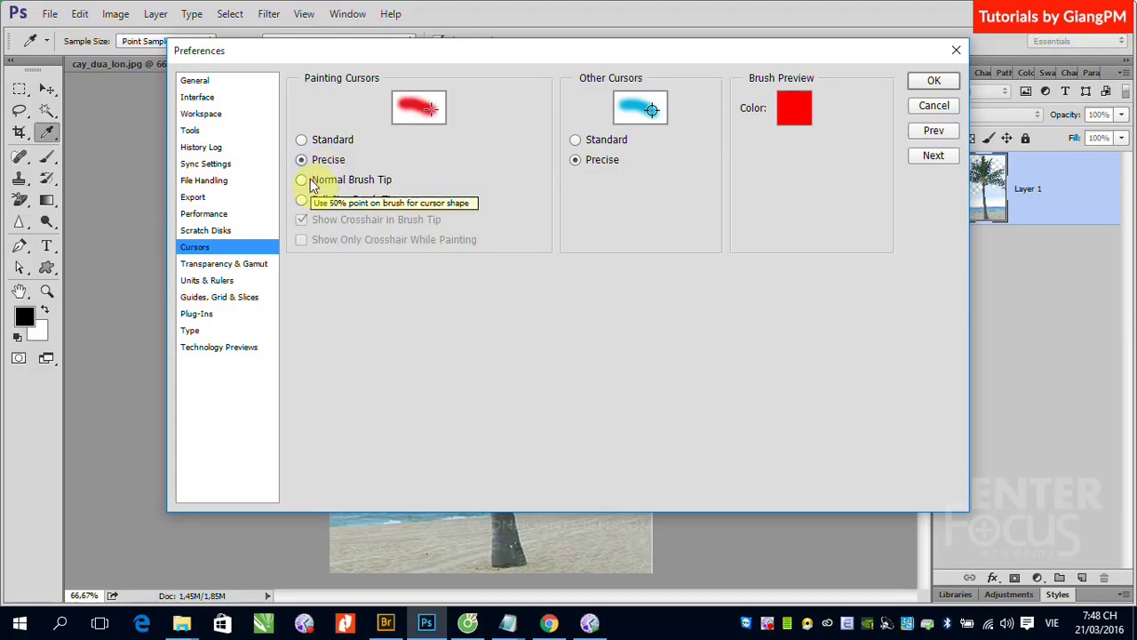
left_click(311, 181)
left_click(306, 201)
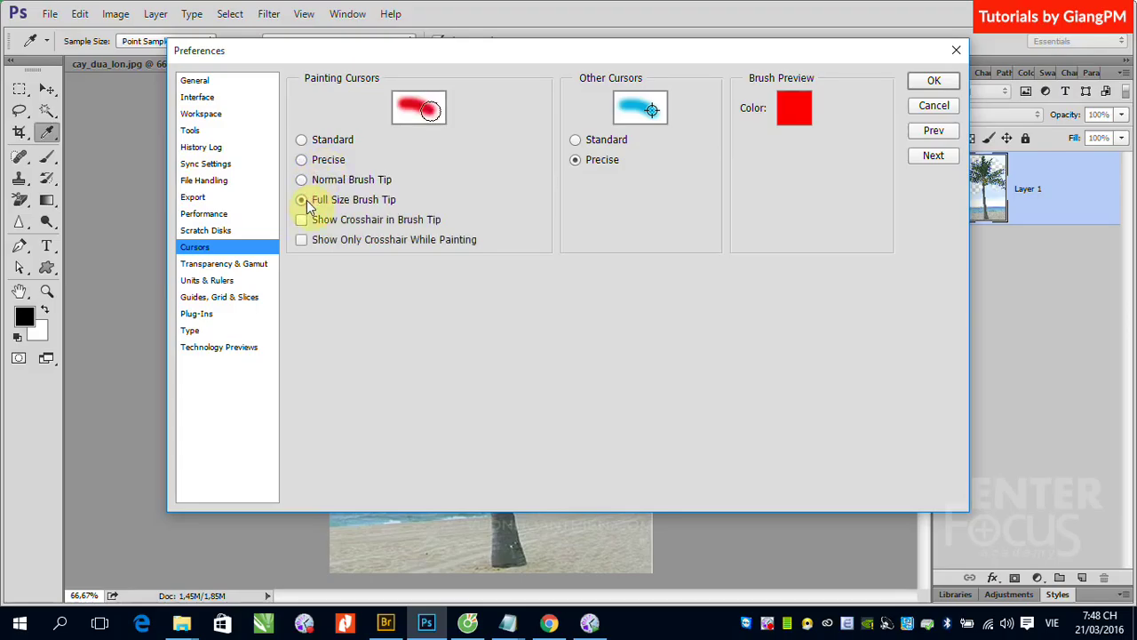
left_click(302, 220)
left_click(304, 242)
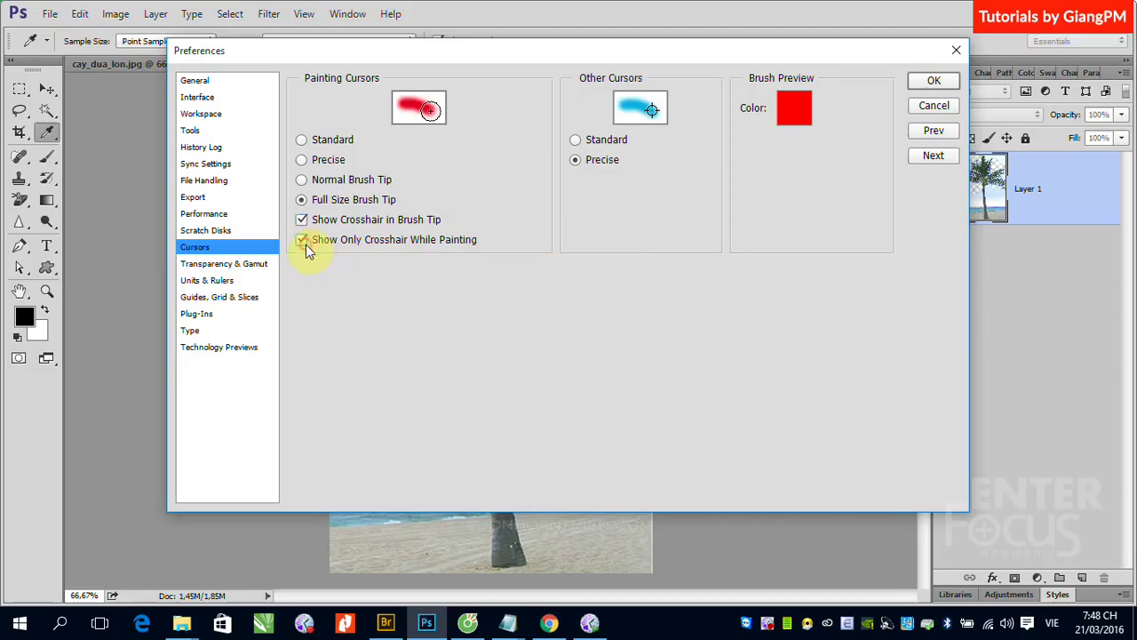
left_click(305, 220)
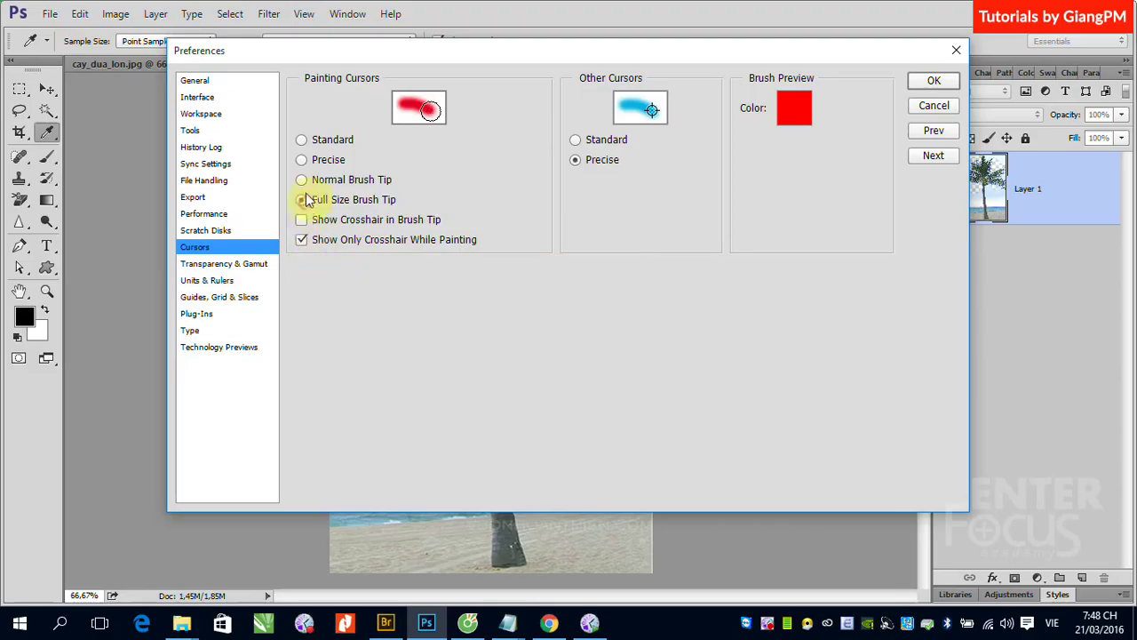
left_click(303, 181)
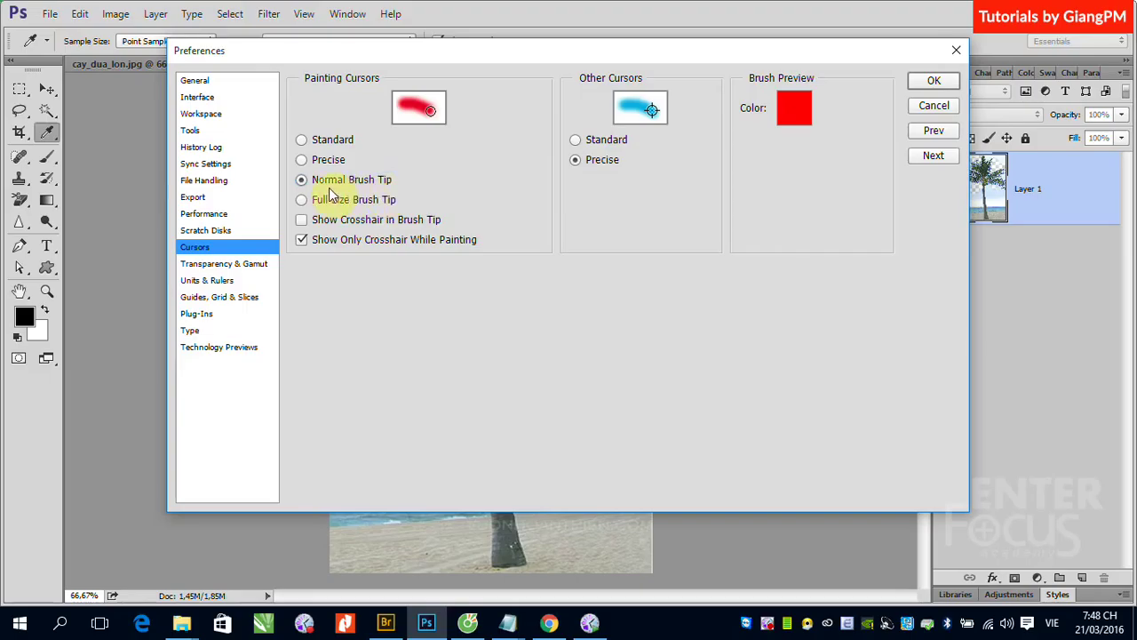
left_click(302, 239)
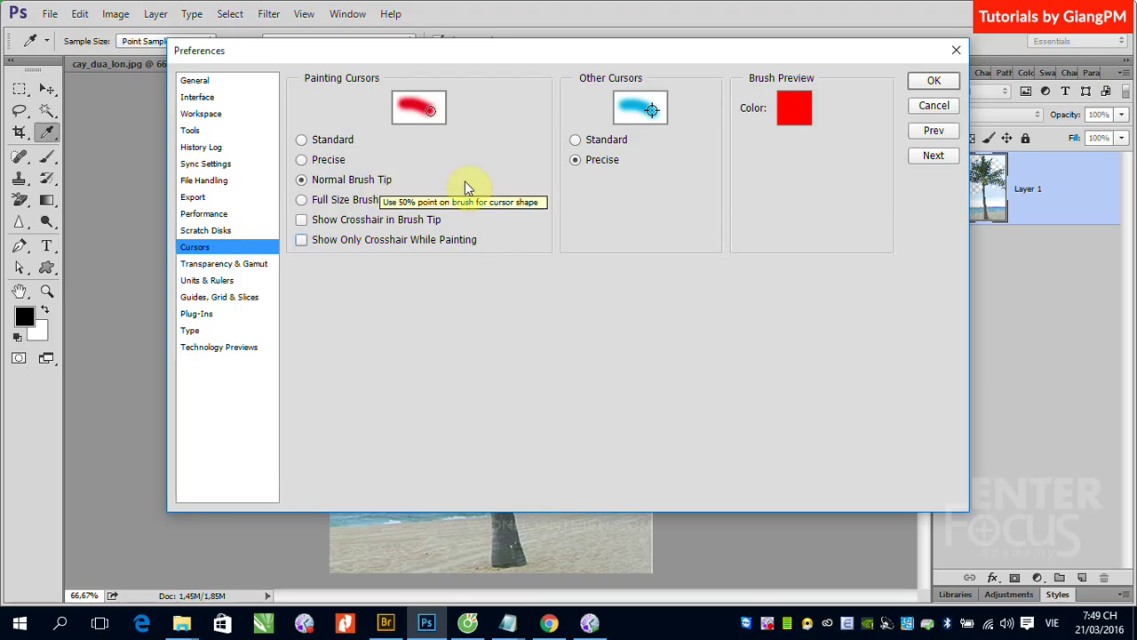
left_click(934, 104)
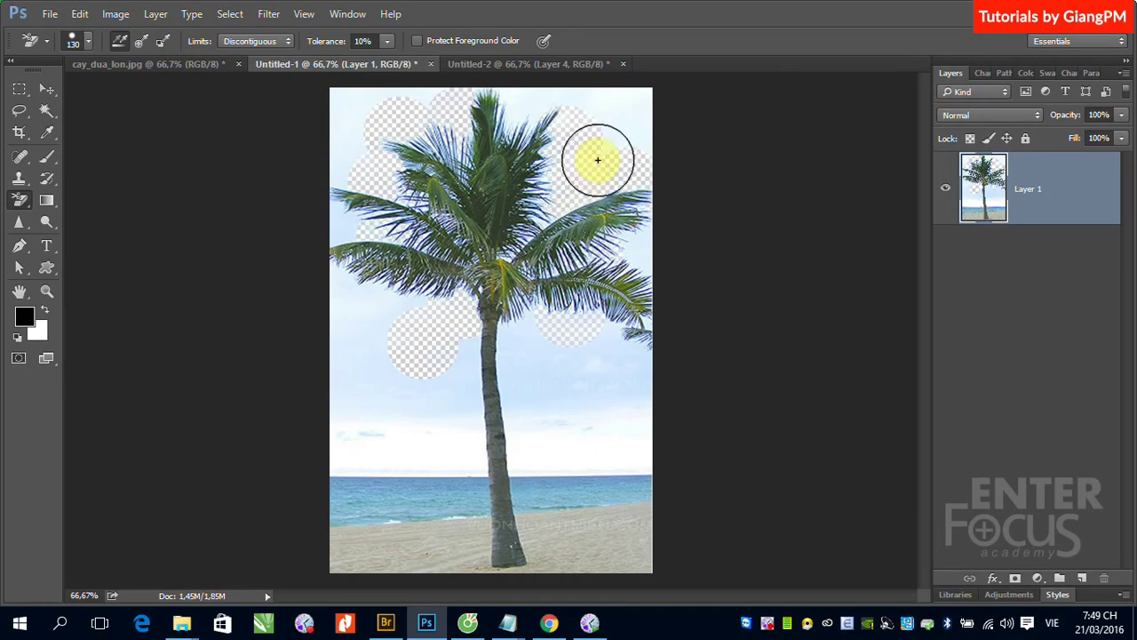
Step: Erase sky at the upper right and circular patches around the palm trunk
left_click_drag(598, 160, 683, 105)
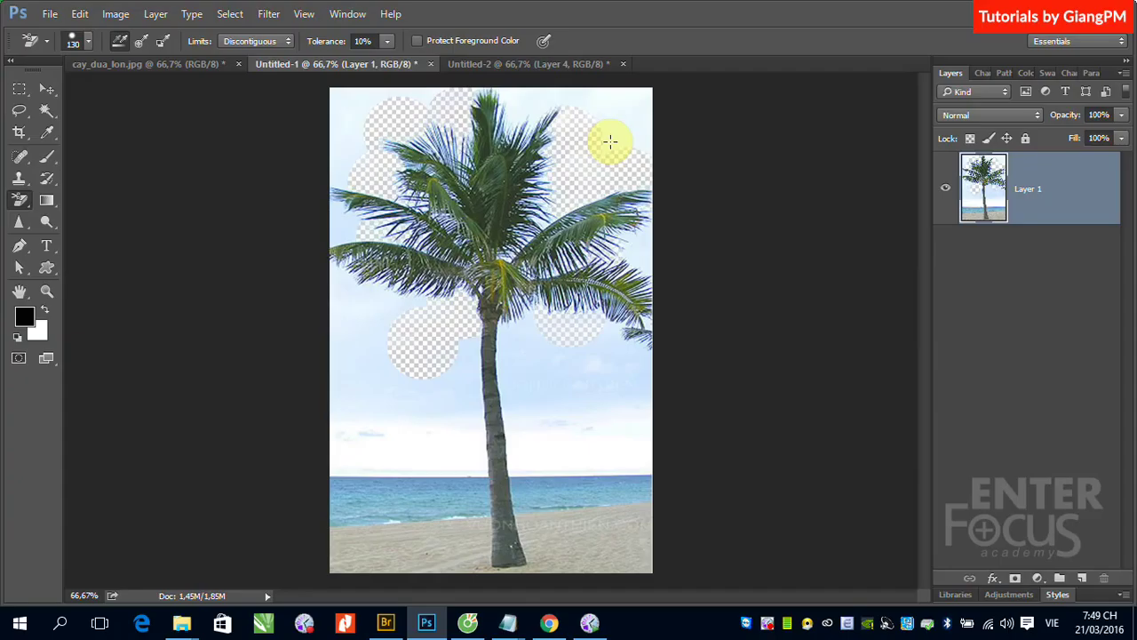
left_click(609, 142)
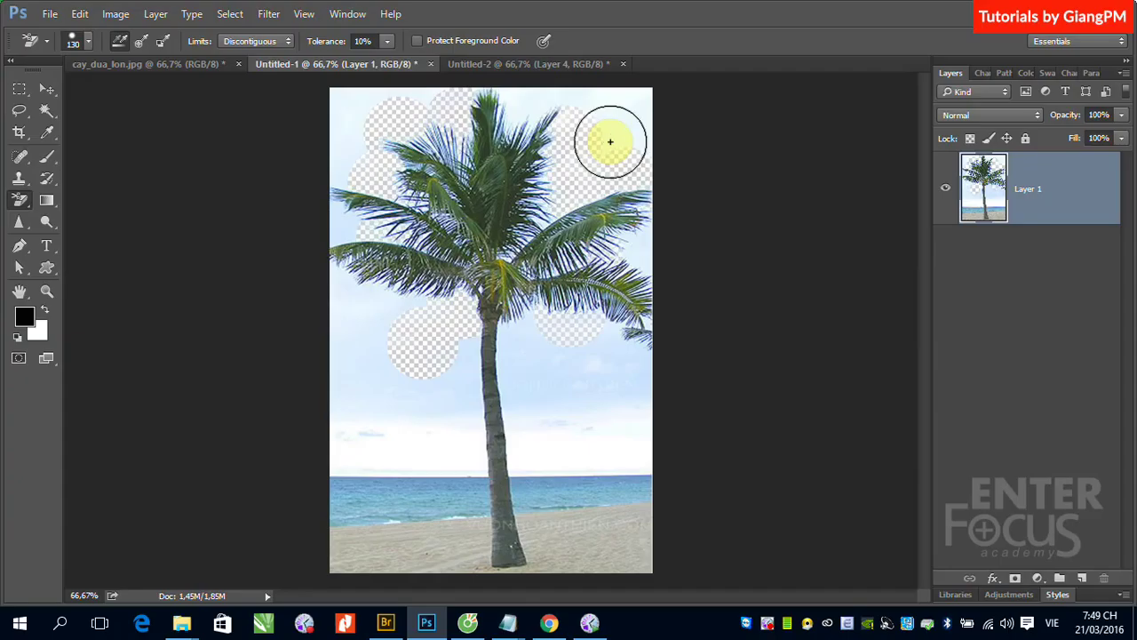
left_click(610, 141)
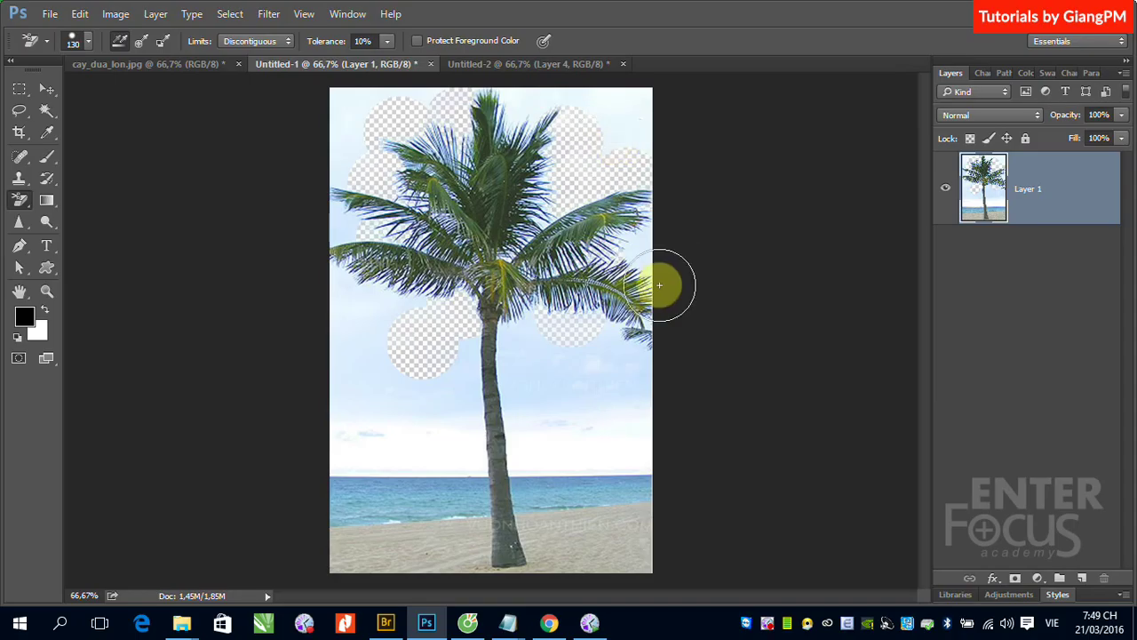
left_click_drag(314, 147, 667, 394)
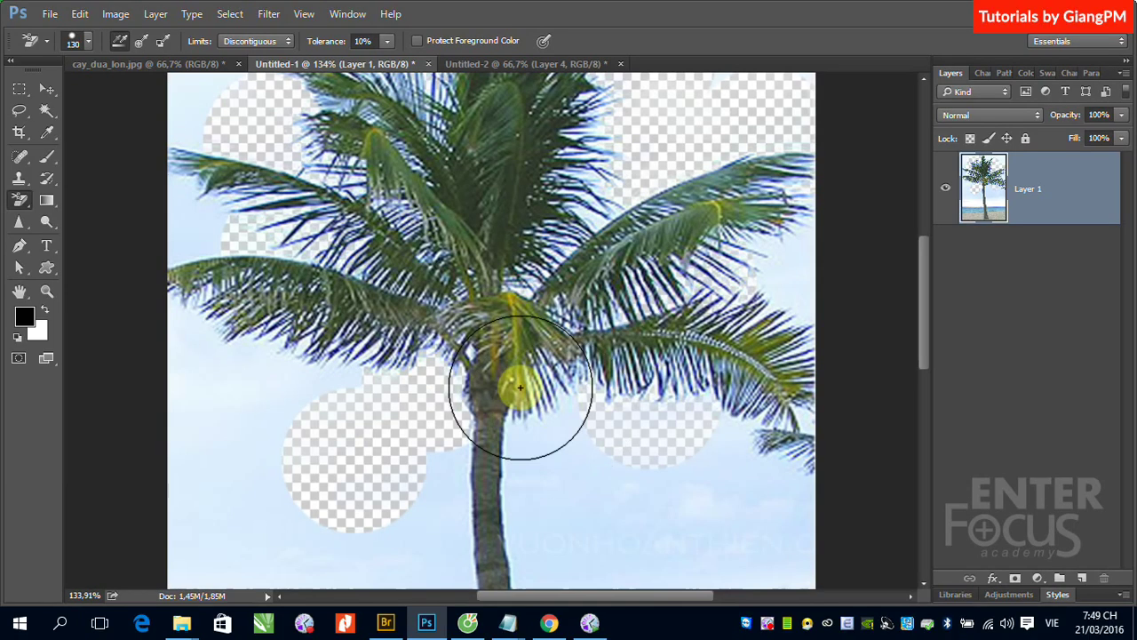
left_click_drag(622, 502, 619, 228)
left_click(542, 227)
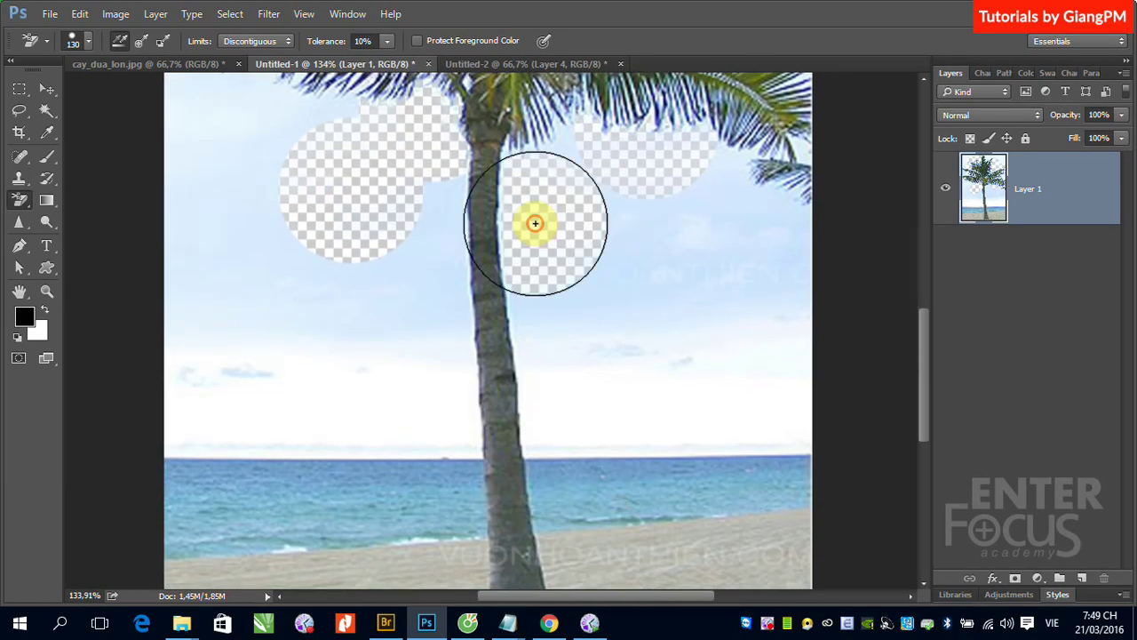
left_click(647, 284)
left_click(723, 247)
left_click(652, 208)
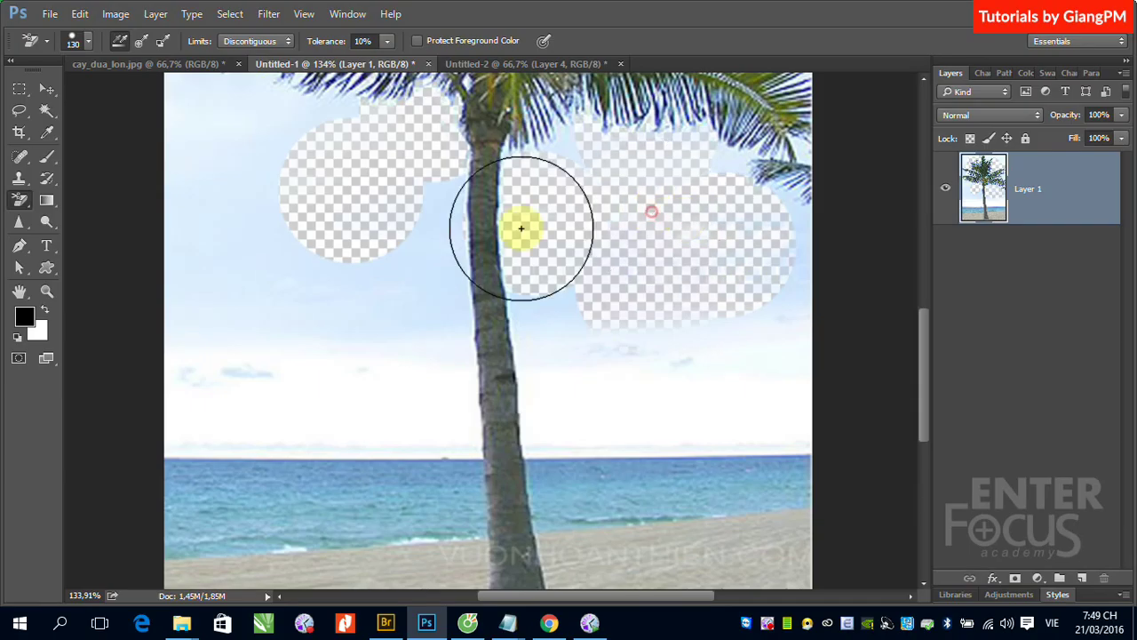
left_click(327, 267)
left_click(256, 208)
left_click_drag(237, 157, 330, 401)
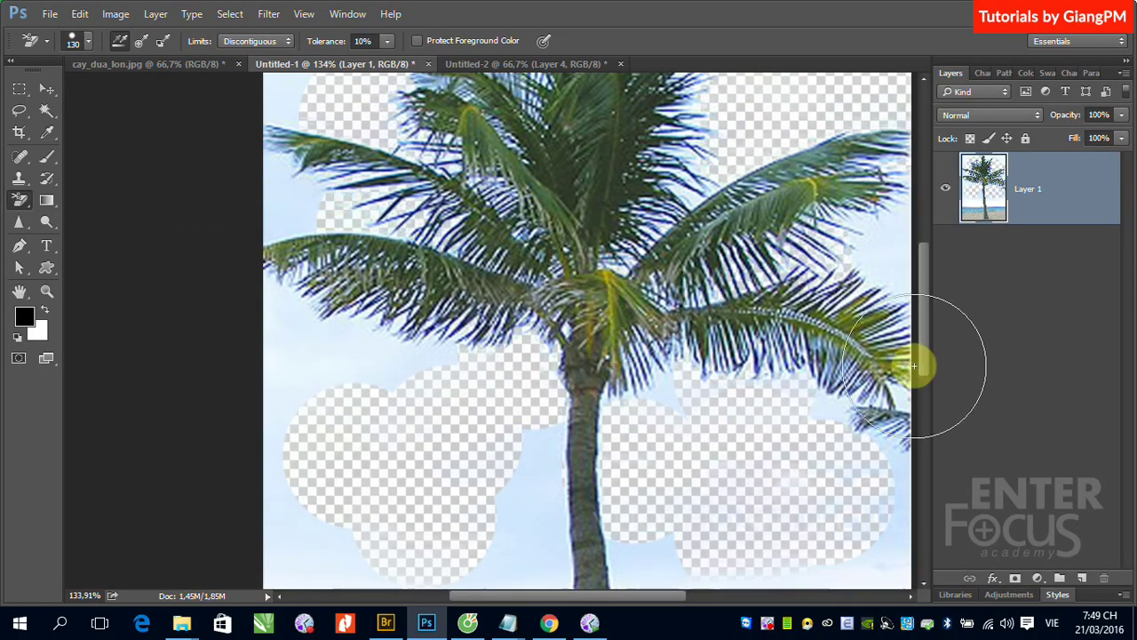
Step: Step back three times to undo the recent erase strokes
key("ctrl+alt+z")
key("ctrl+alt+z")
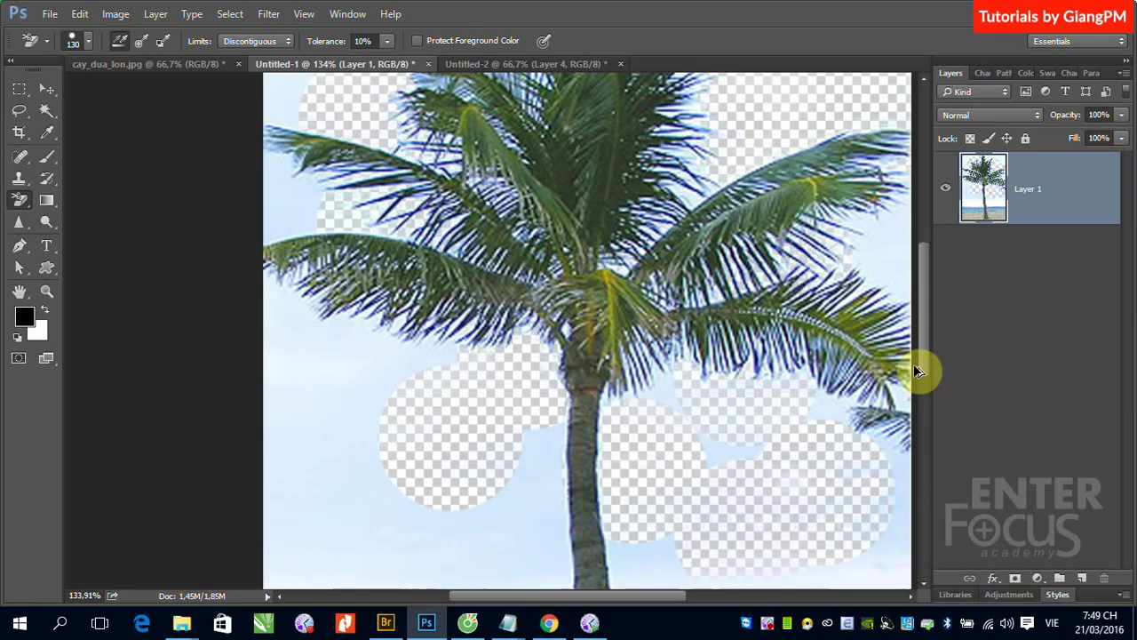
key("ctrl+alt+z")
key("ctrl+alt+z")
key("ctrl+alt+z")
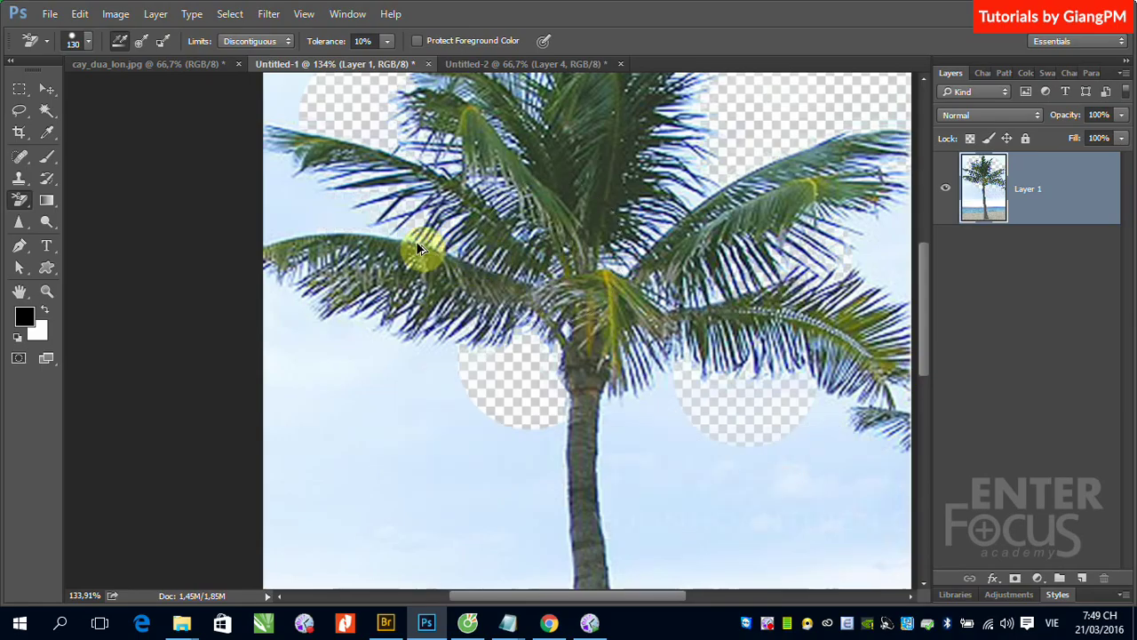
key("ctrl+alt+z")
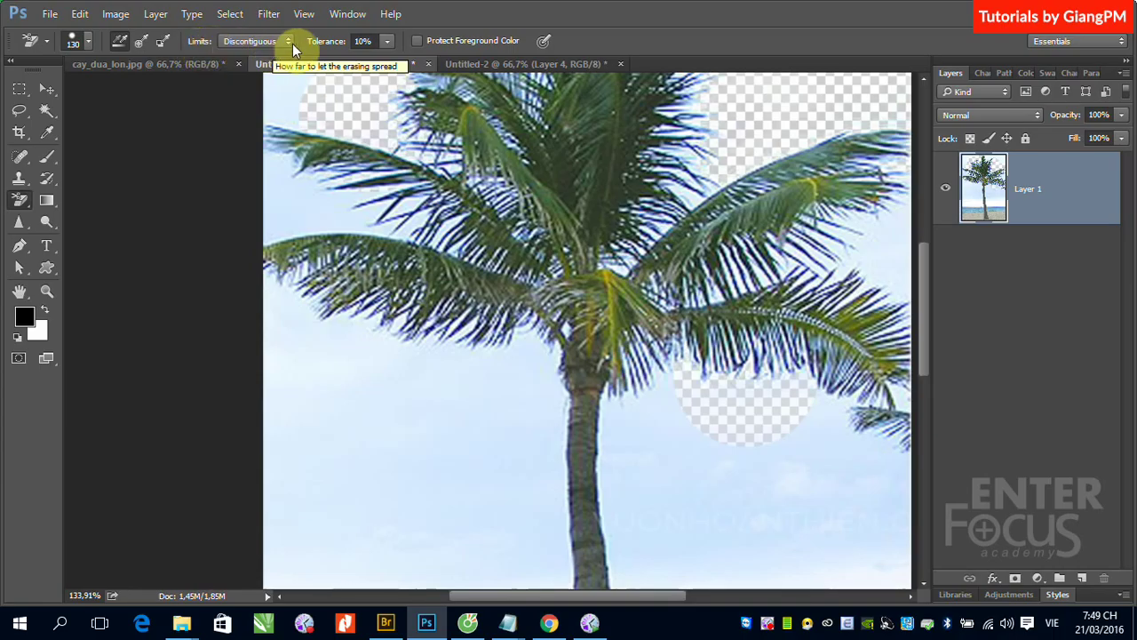
Step: In cay_dua_lon.jpg, marquee-select the left palm photo (581 × 874 px)
left_click(162, 64)
key("F12")
left_click(19, 89)
mouse_move(147, 87)
left_mouse_down()
mouse_move(470, 417)
mouse_move(469, 573)
left_mouse_up()
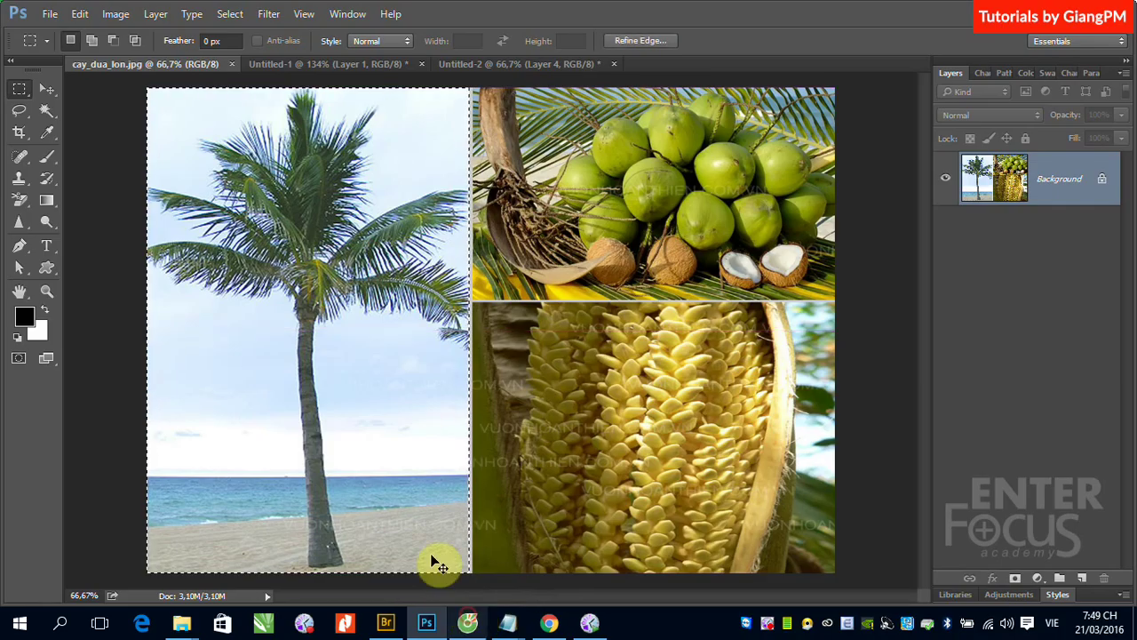
Step: Paste the palm into Untitled-1 as Layer 2 and delete the erased Layer 1
left_click(330, 67)
key("ctrl+v")
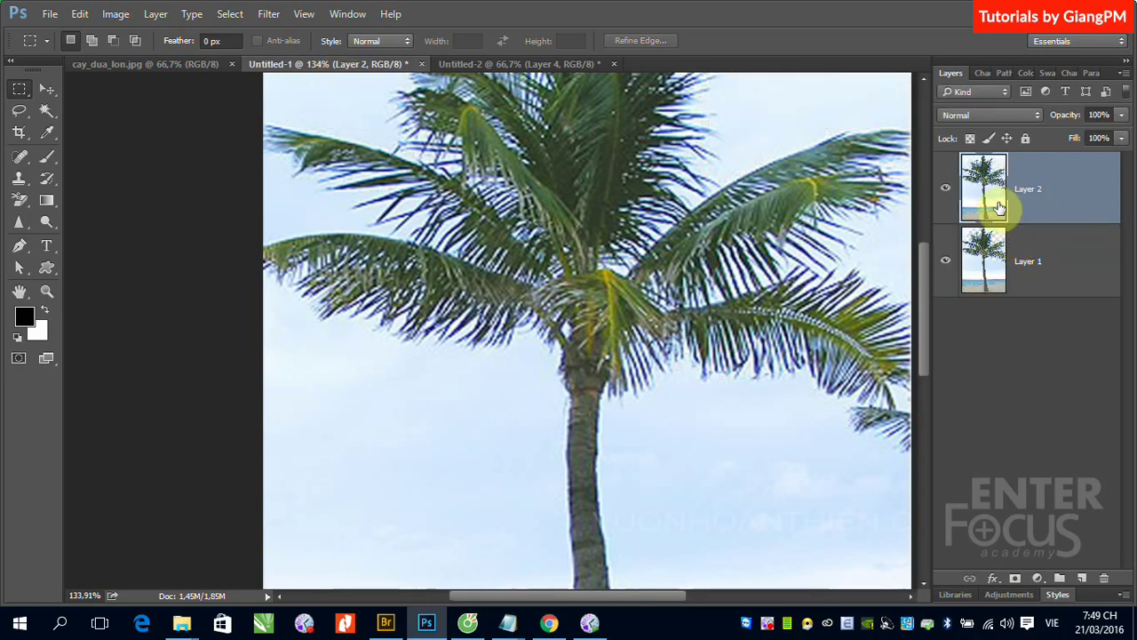
left_click_drag(1070, 249, 1105, 578)
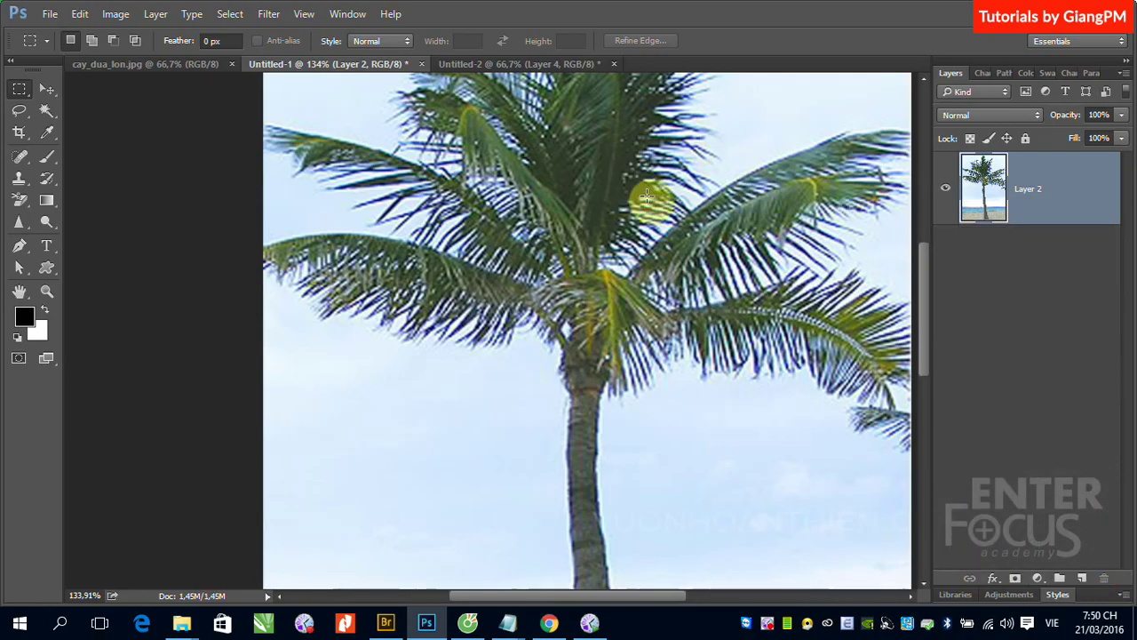
Step: Zoom on the upper fronds and set up the Background Eraser at 400 px
left_click_drag(578, 157, 863, 465)
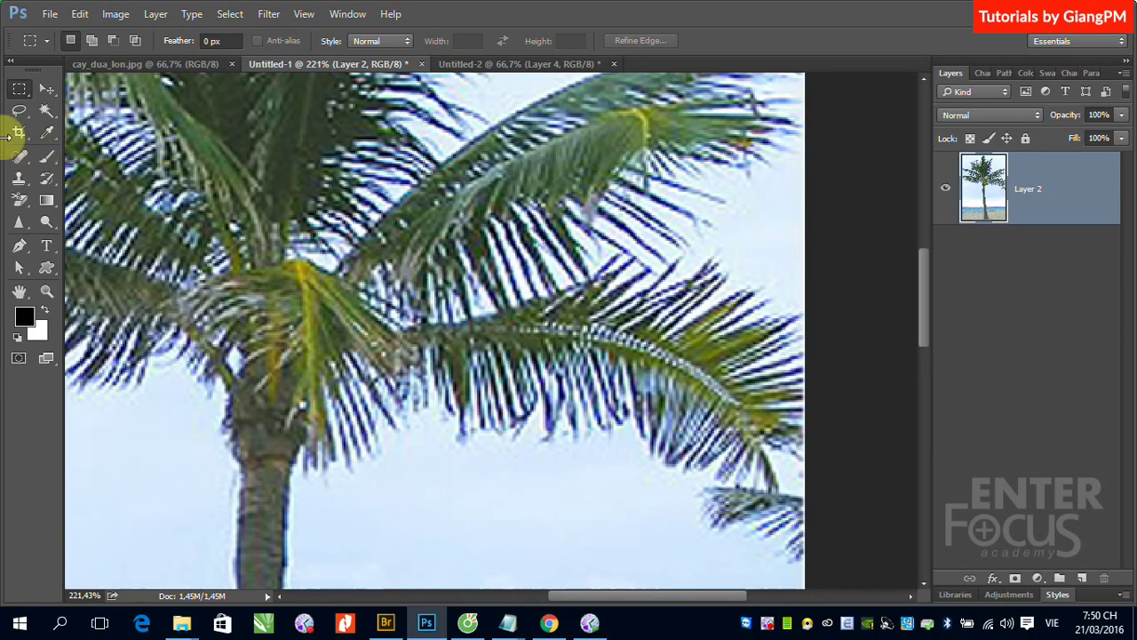
left_click(20, 199)
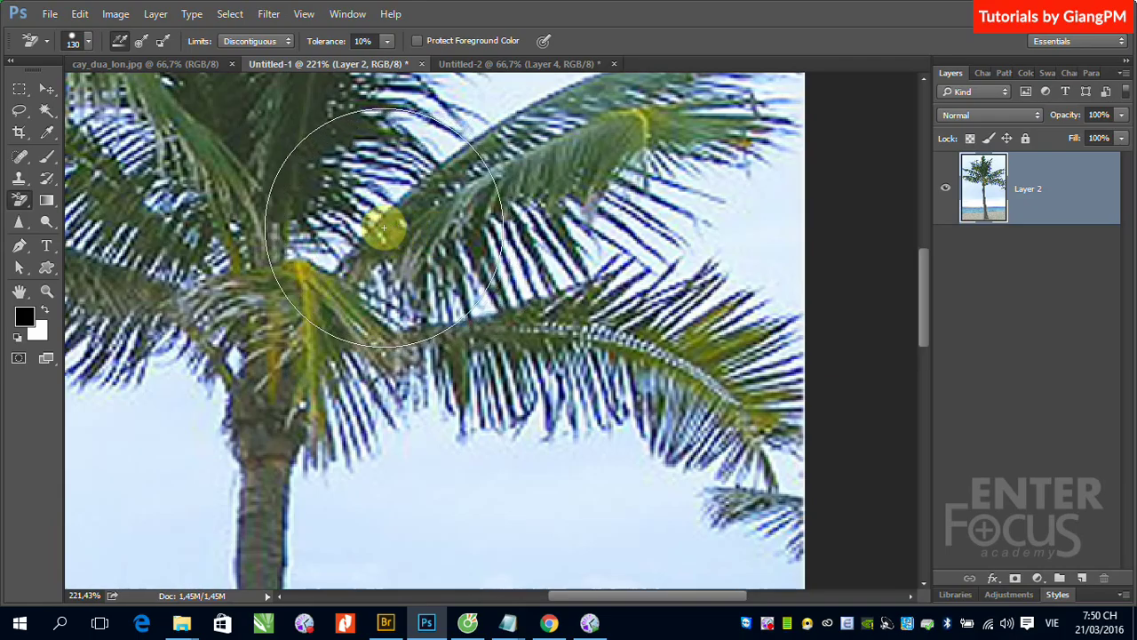
key("bracketright")
key("bracketright")
key("bracketright")
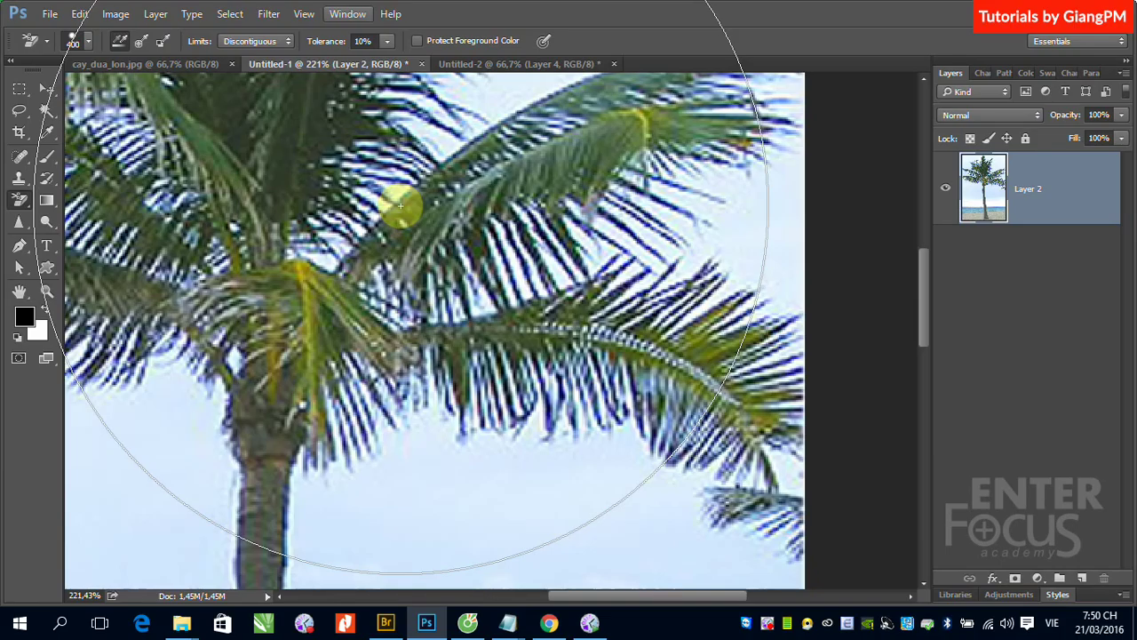
left_click(287, 41)
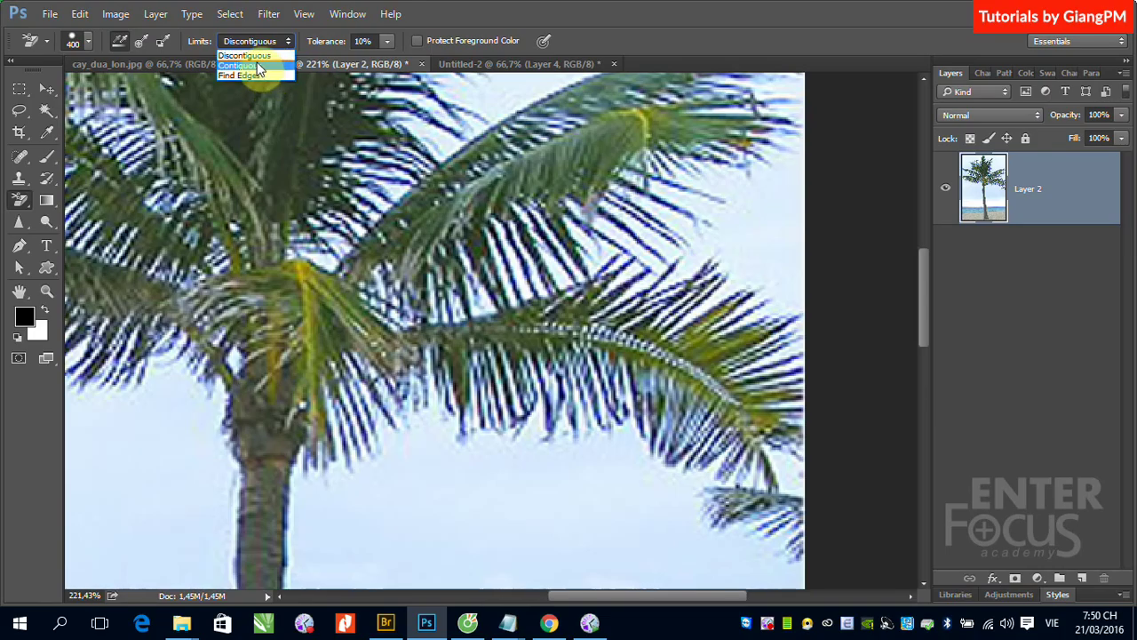
Step: Use Contiguous limits and drag the eraser across the sky between the fronds
left_click(255, 66)
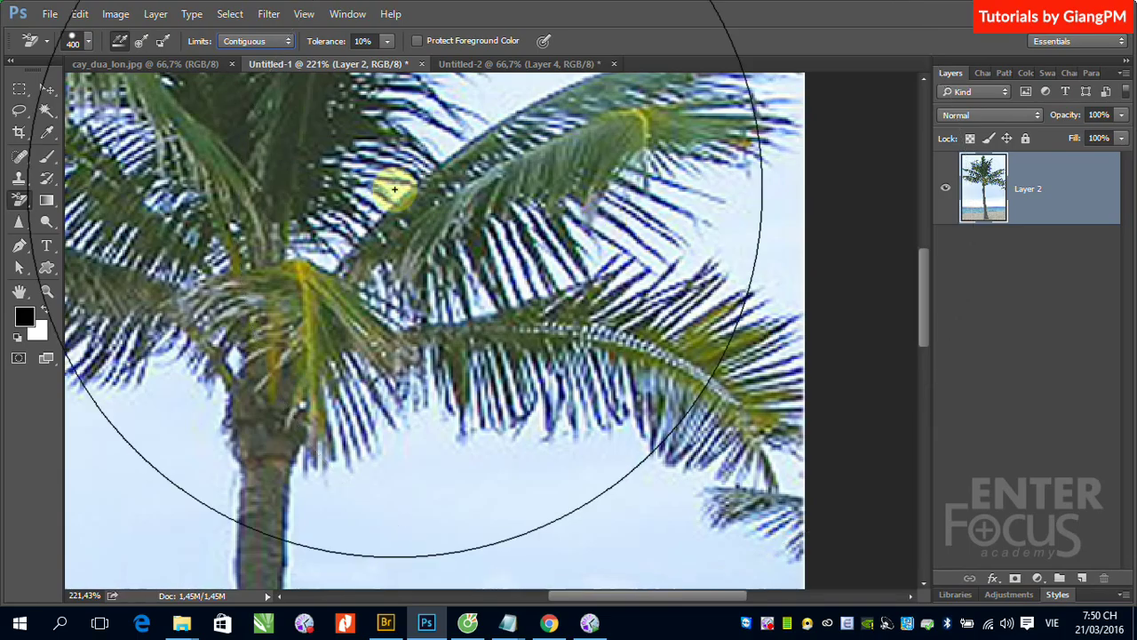
left_click_drag(394, 188, 452, 162)
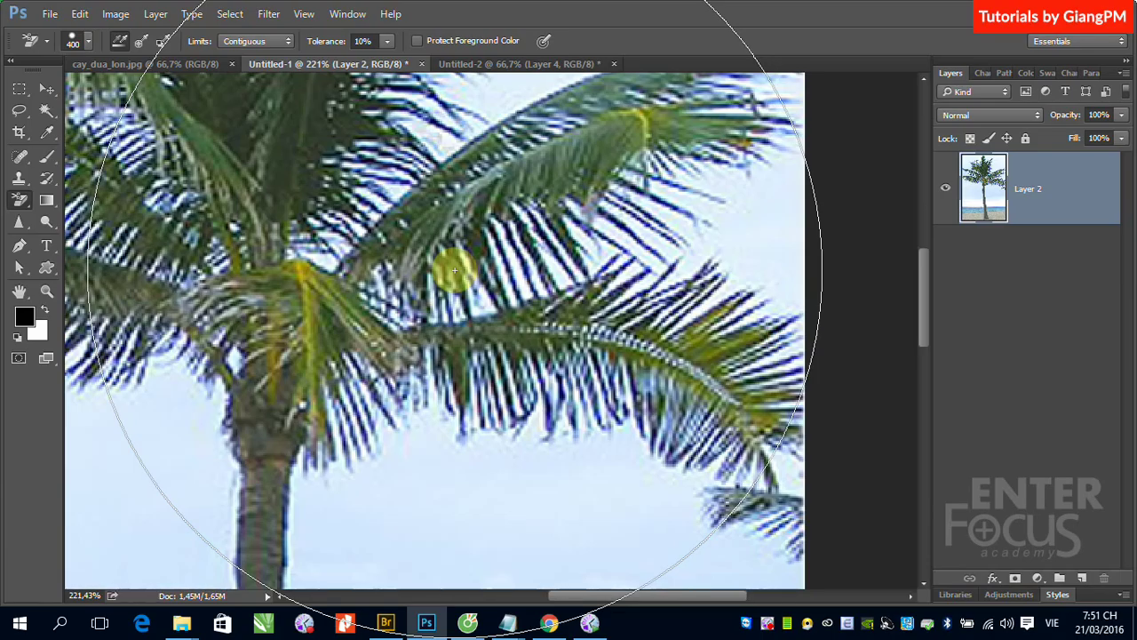
Step: Use Discontiguous limits to erase a round sky patch around the lower fronds
left_click(289, 41)
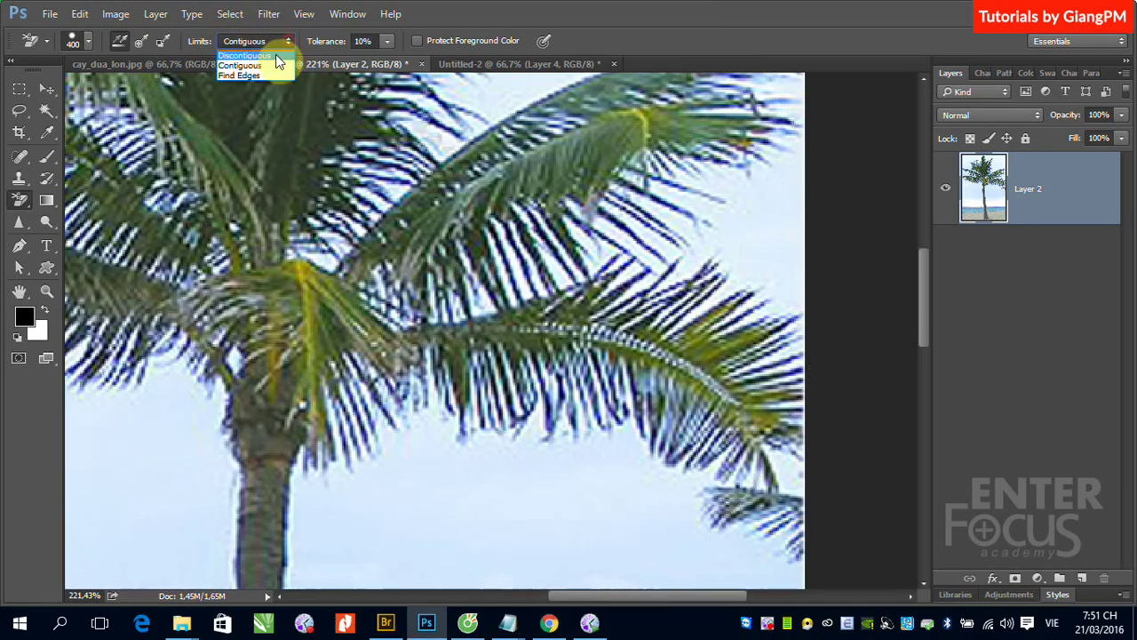
left_click(284, 73)
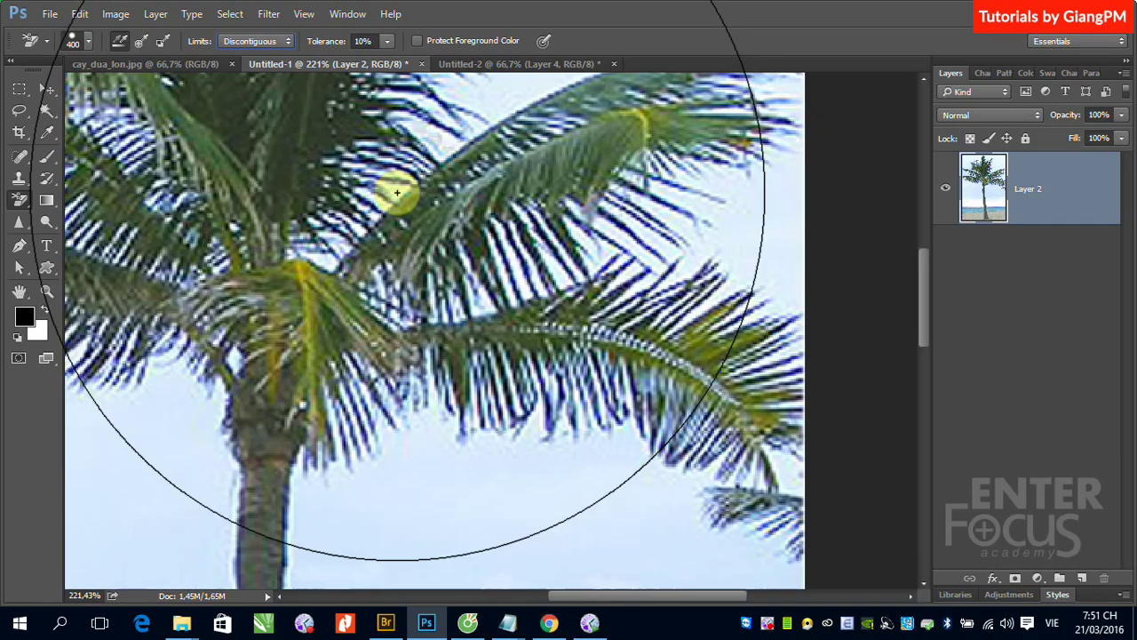
left_click(397, 194)
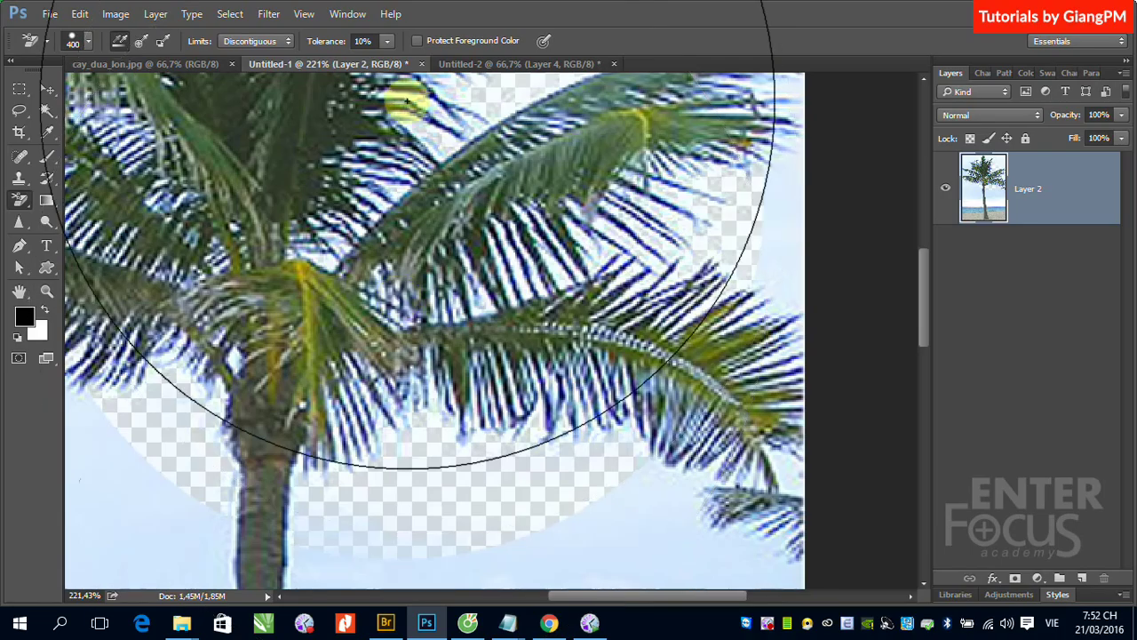
left_click(286, 39)
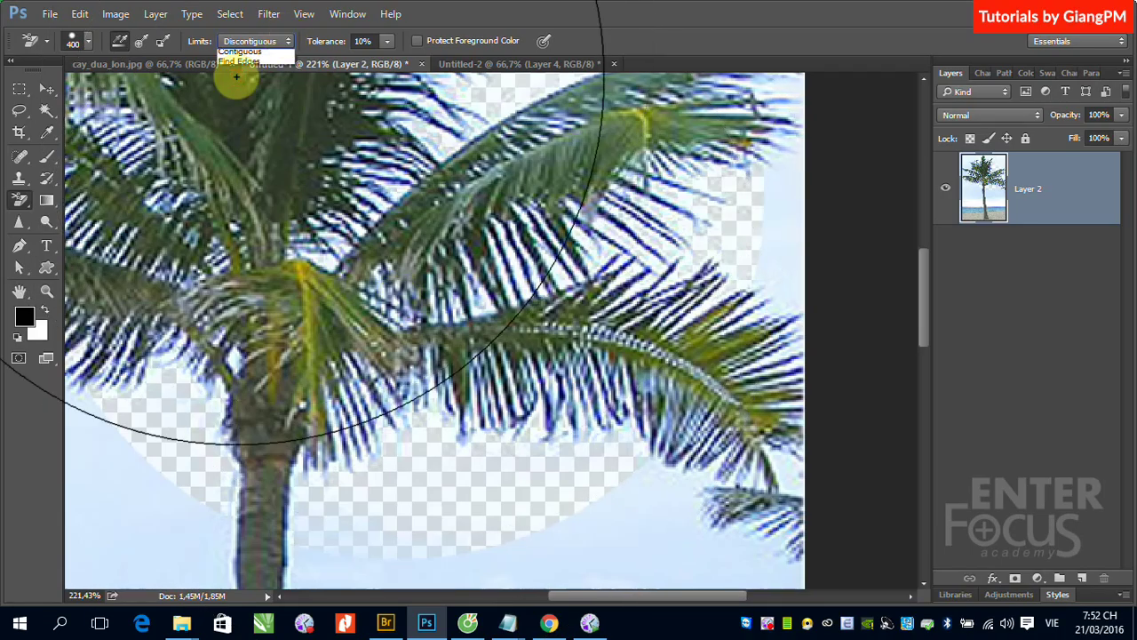
Step: With Find Edges limits, erase sky around the trunk and along the horizon
left_click(238, 62)
key("ctrl+minus")
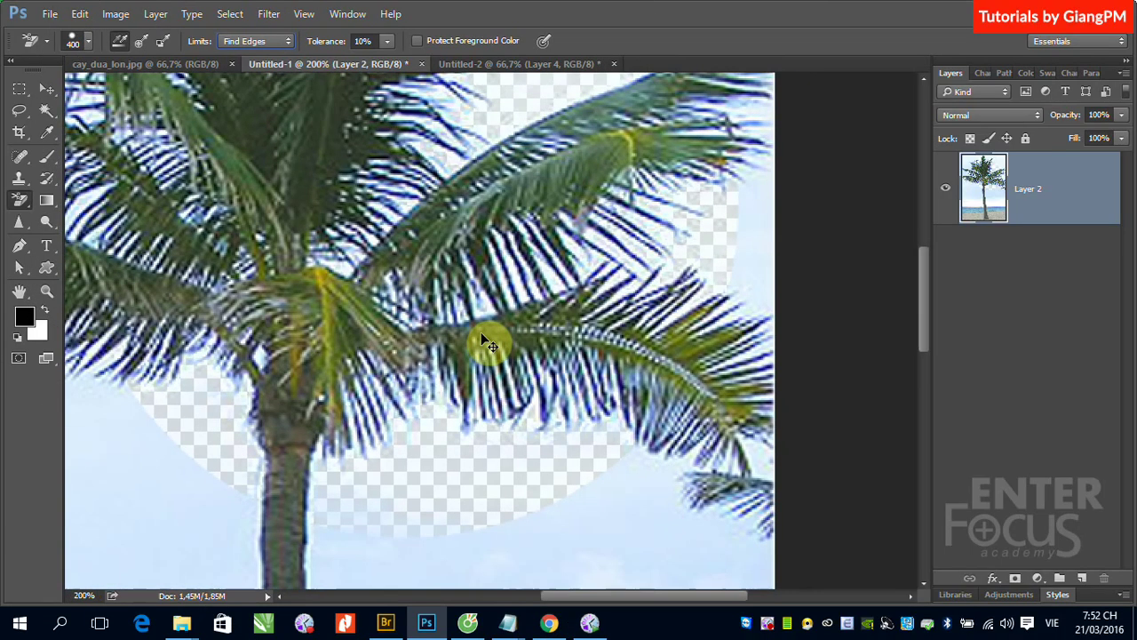
key("ctrl+minus")
key("ctrl+minus")
left_click(449, 382)
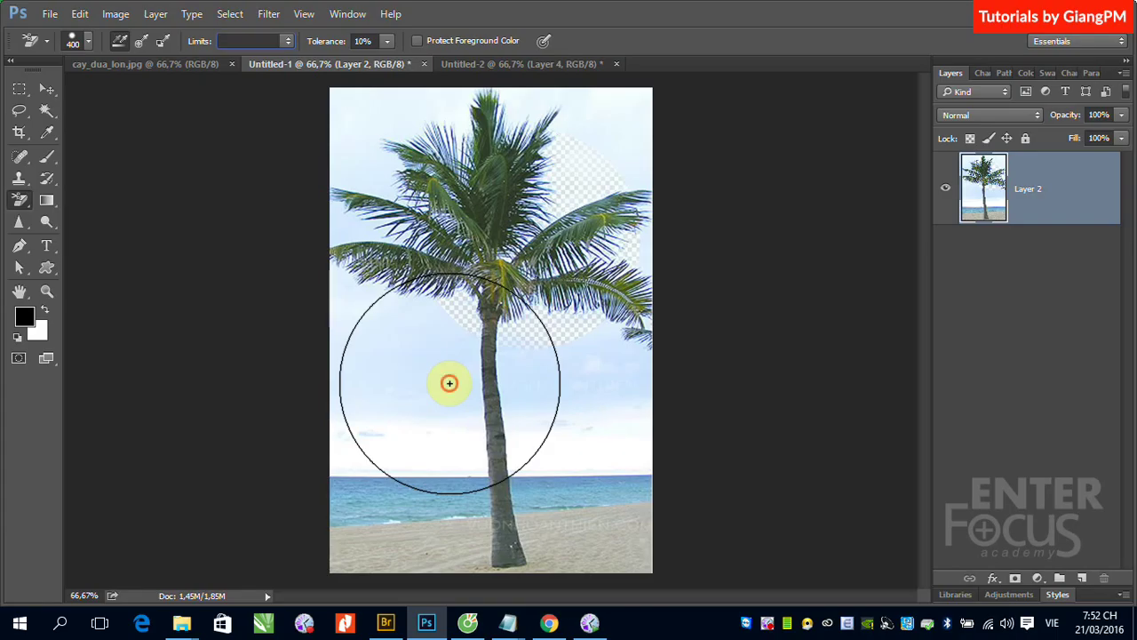
mouse_move(450, 383)
left_mouse_down()
mouse_move(482, 343)
mouse_move(470, 325)
mouse_move(475, 409)
mouse_move(472, 356)
mouse_move(466, 390)
mouse_move(596, 381)
mouse_move(540, 350)
mouse_move(365, 338)
mouse_move(343, 325)
mouse_move(343, 223)
mouse_move(368, 157)
mouse_move(545, 106)
mouse_move(586, 203)
mouse_move(642, 256)
left_mouse_up()
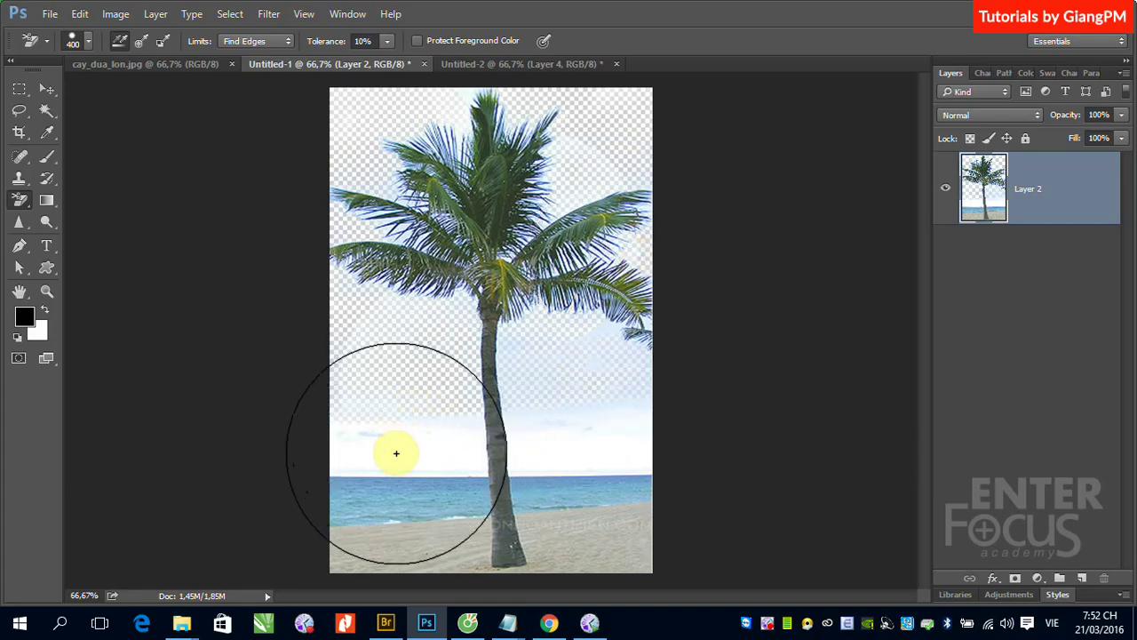
mouse_move(396, 453)
left_mouse_down()
mouse_move(604, 447)
mouse_move(634, 421)
mouse_move(641, 394)
left_mouse_up()
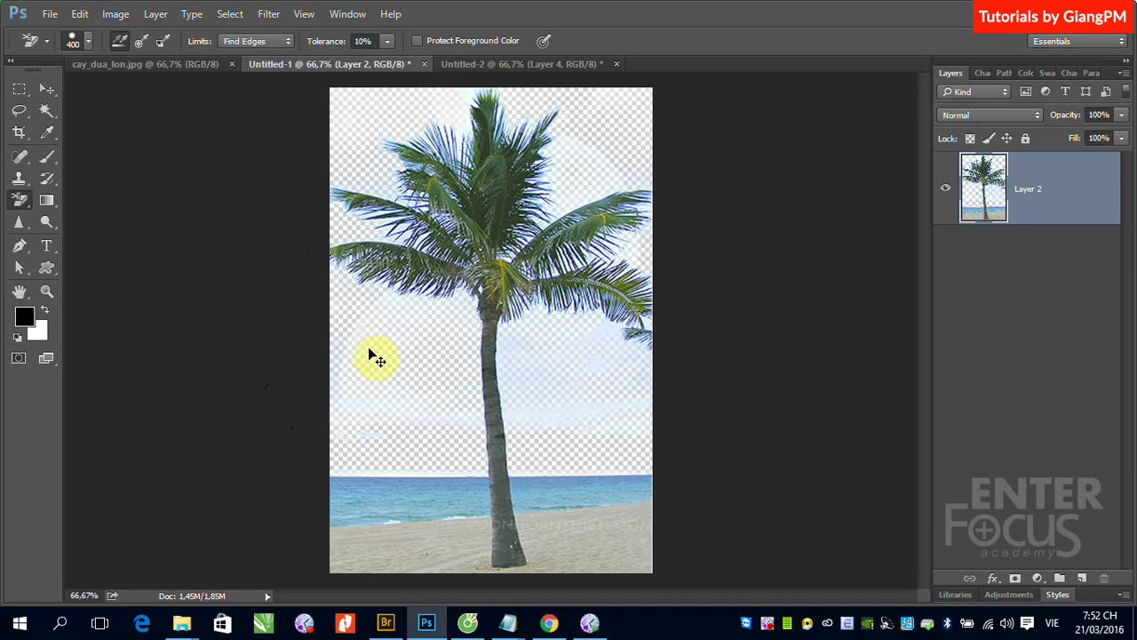
Step: Paste a fresh palm copy as Layer 3, delete Layer 2, select the Magic Eraser Tool
key("ctrl+v")
left_click_drag(1075, 267, 1104, 578)
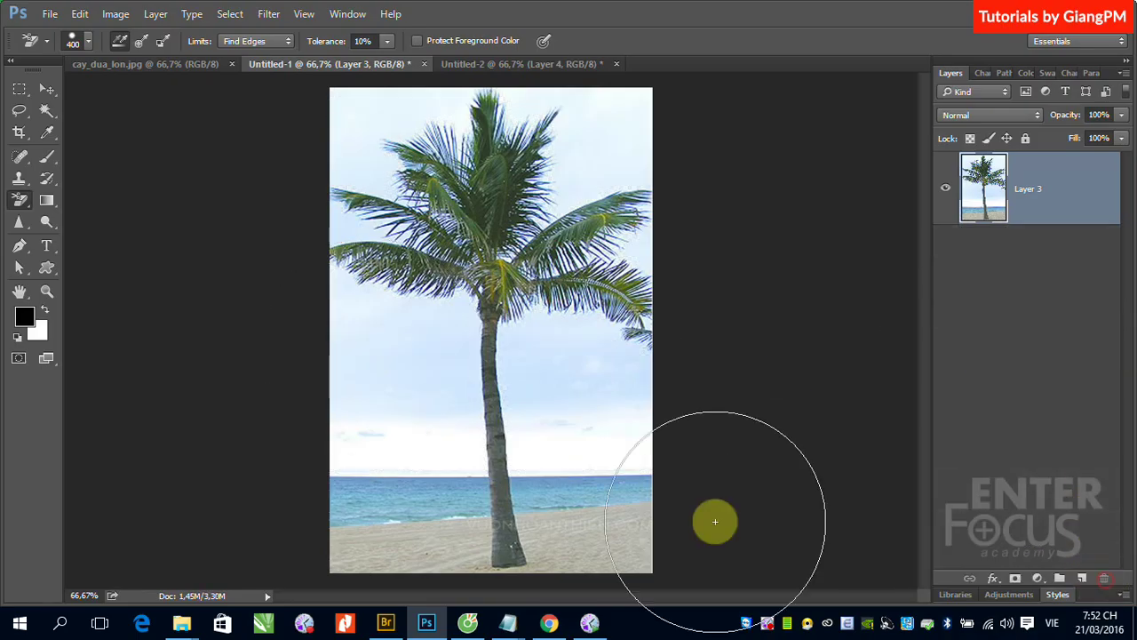
left_click(19, 201)
left_click(92, 229)
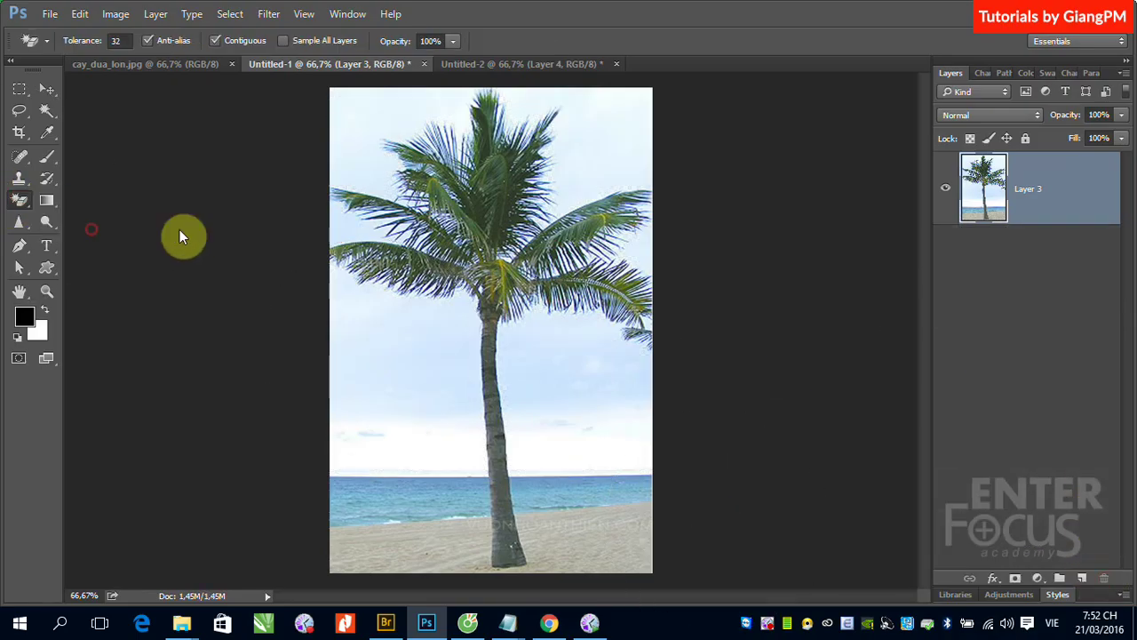
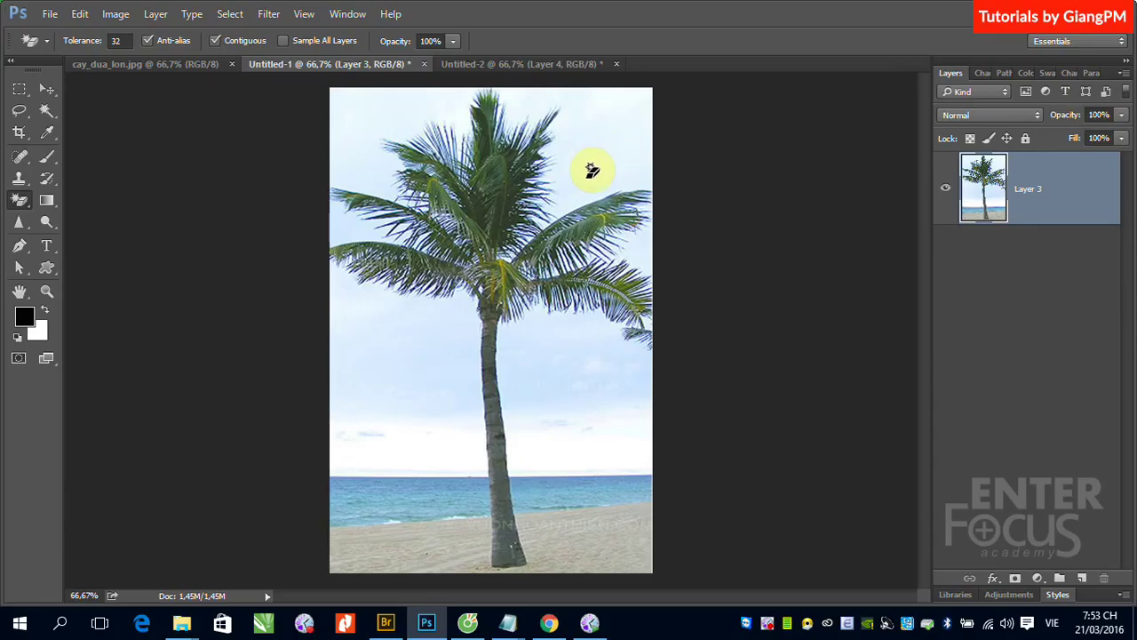
Step: Magic-erase three sky patches, then undo the last two so only the upper-right patch stays erased
left_click(587, 171)
left_click(382, 315)
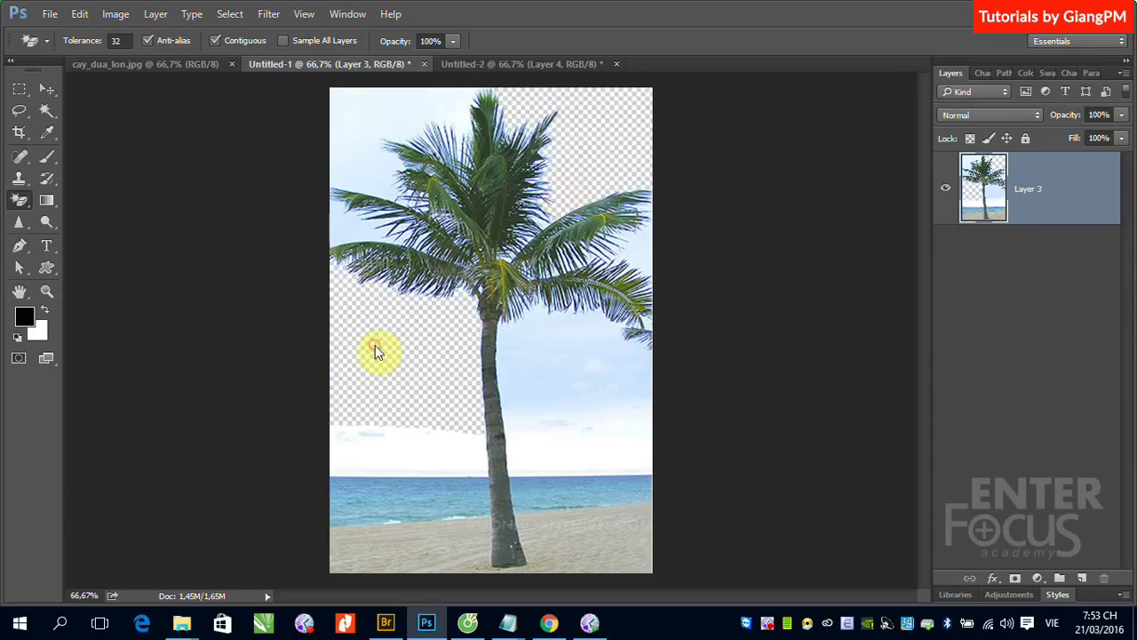
left_click(366, 184)
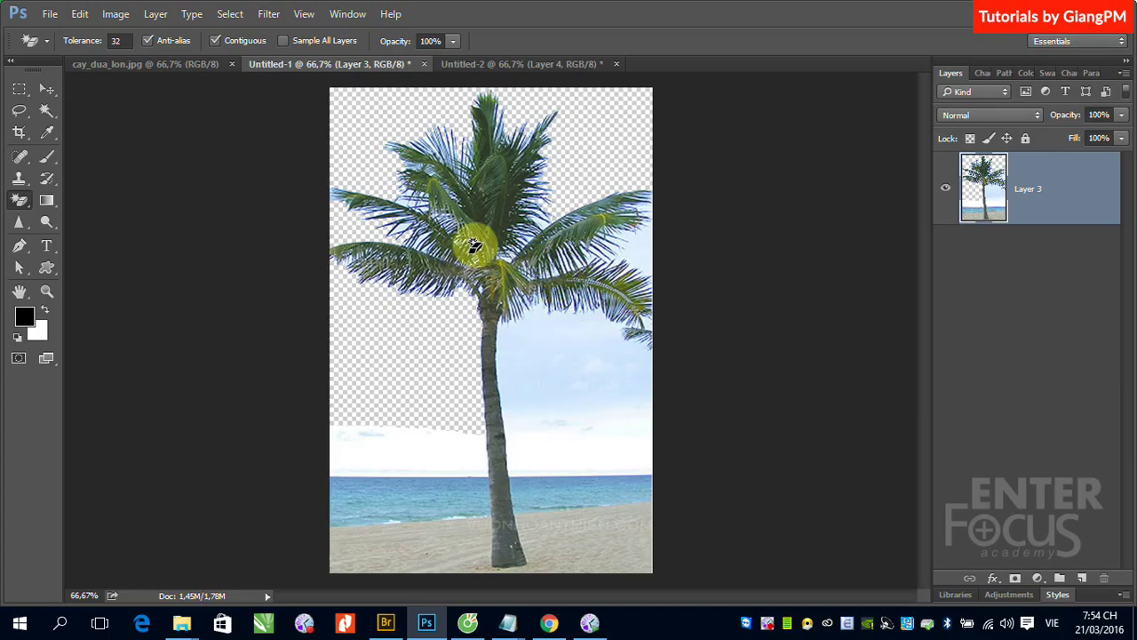
key("ctrl+alt+z")
key("ctrl+alt+z")
key("ctrl+alt+z")
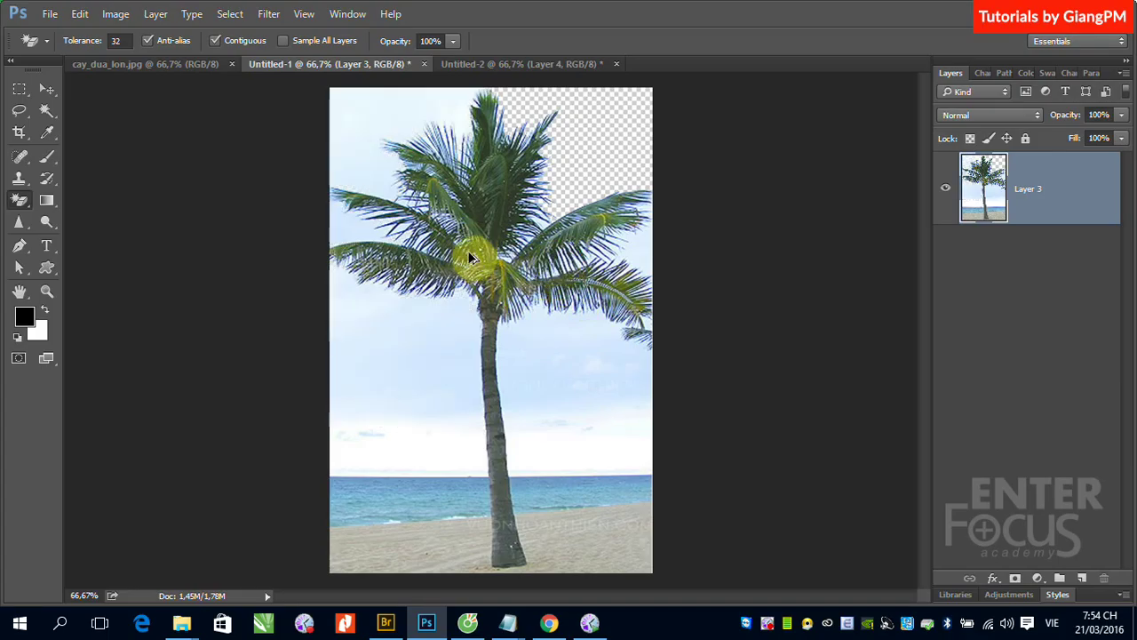
key("ctrl+alt+z")
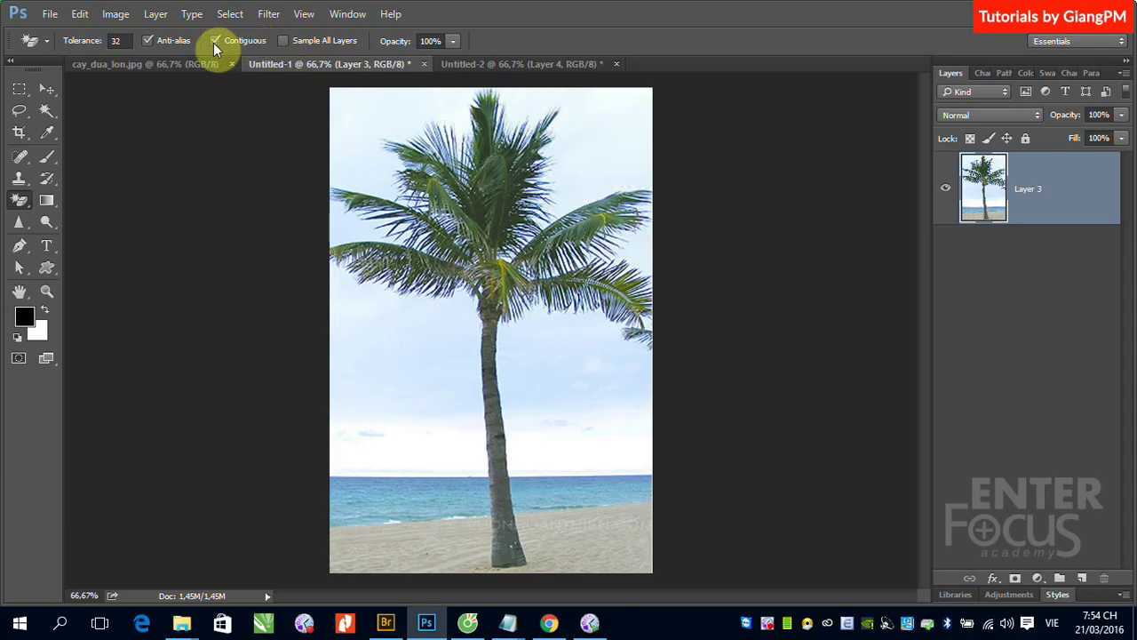
Step: Magic-erase the whole sky and the white horizon band behind the trunk
left_click(422, 339)
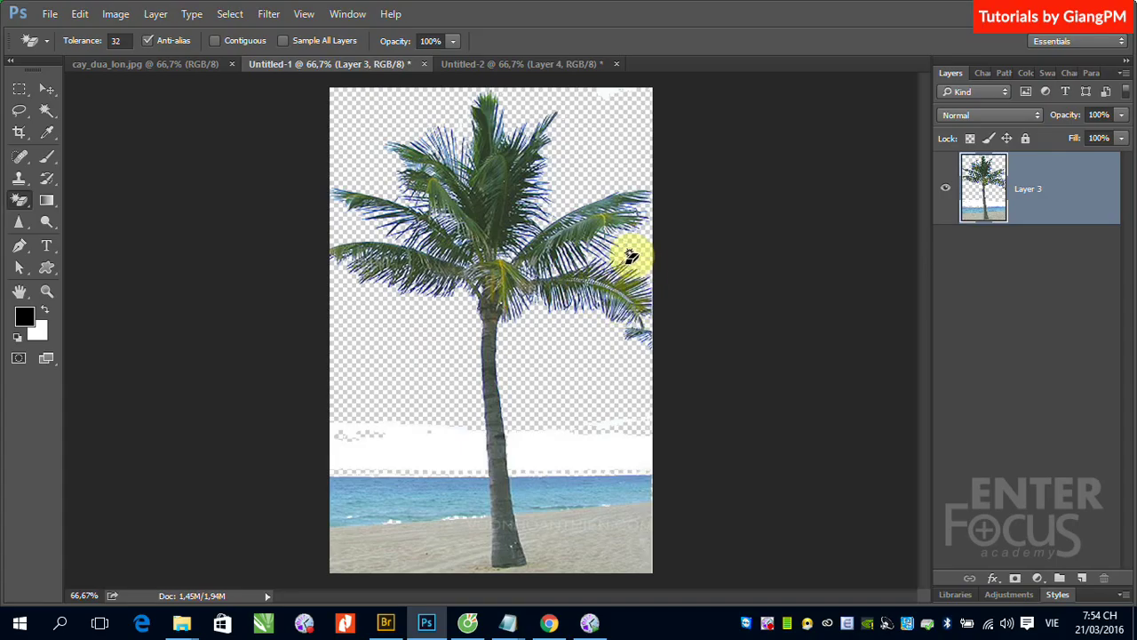
left_click(533, 446)
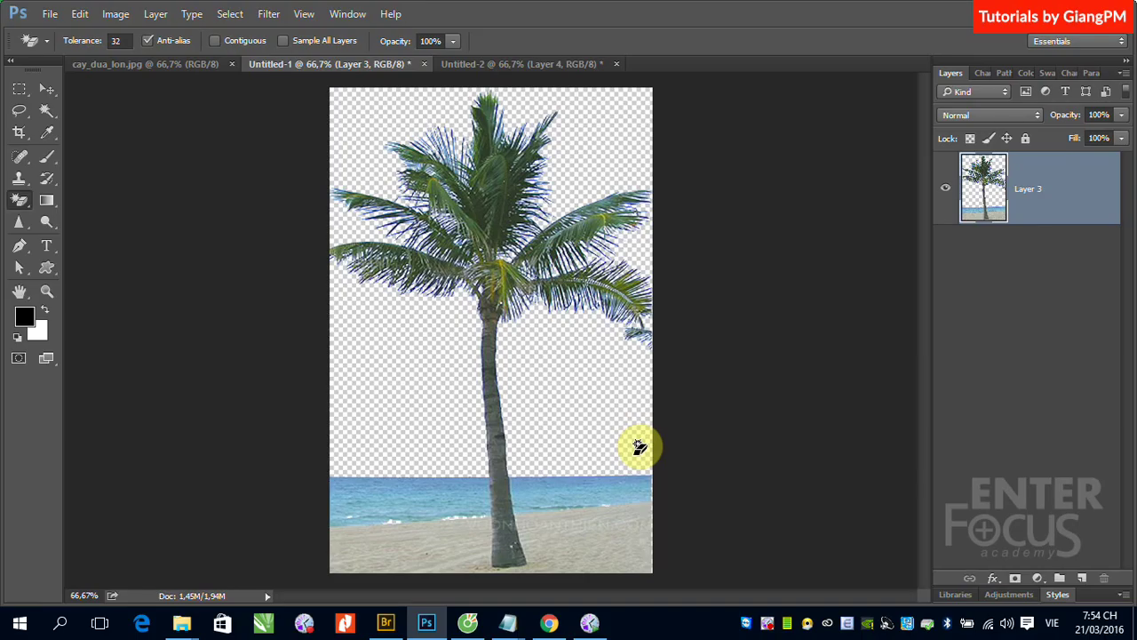
Step: With the Eraser Tool set to Erase to History, erase a band of fronds, then show cay_dua_lon.jpg
right_click(20, 201)
left_click(71, 195)
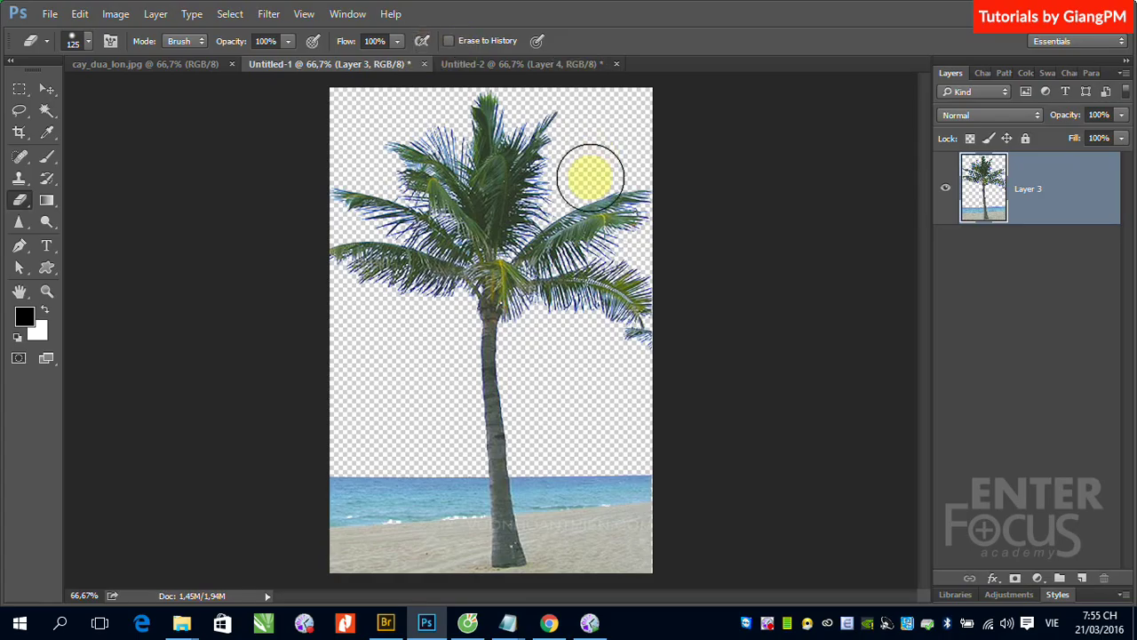
left_click(449, 40)
mouse_move(599, 145)
left_mouse_down()
mouse_move(601, 175)
mouse_move(518, 252)
mouse_move(543, 246)
mouse_move(521, 270)
left_mouse_up()
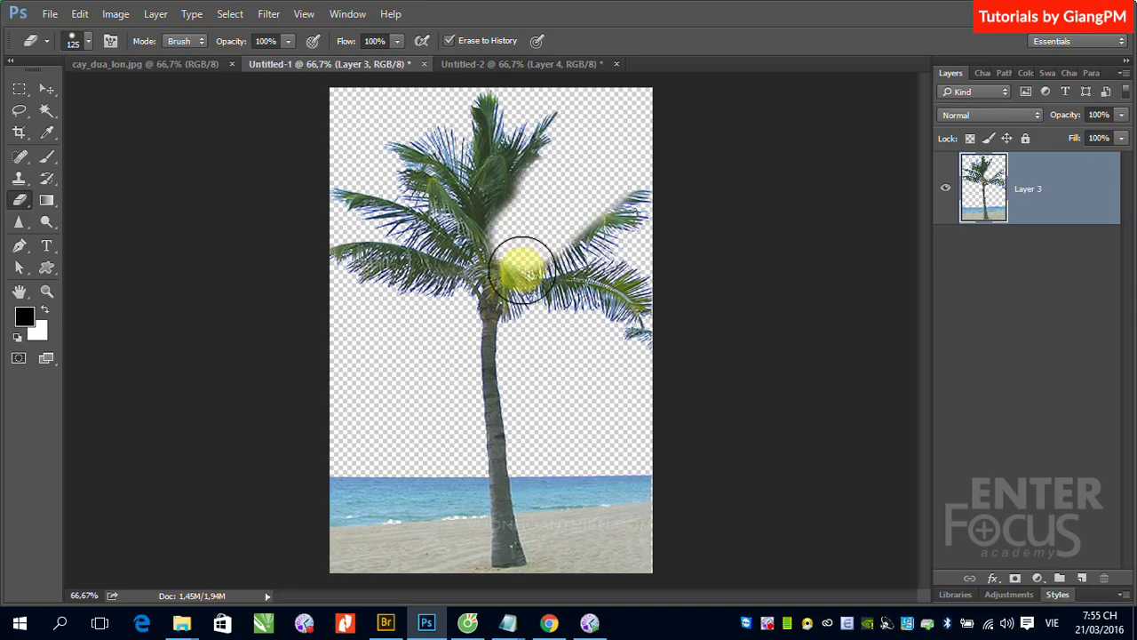
left_click(129, 65)
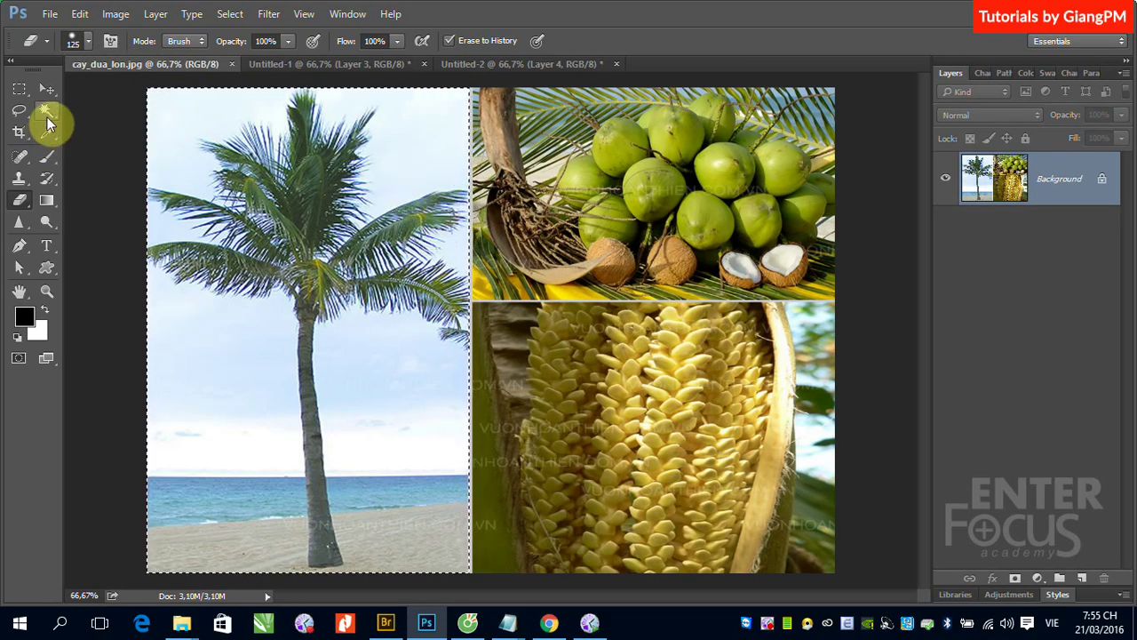
Step: Paint four thick black brush strokes and blobs across the palm photo
key("ctrl+d")
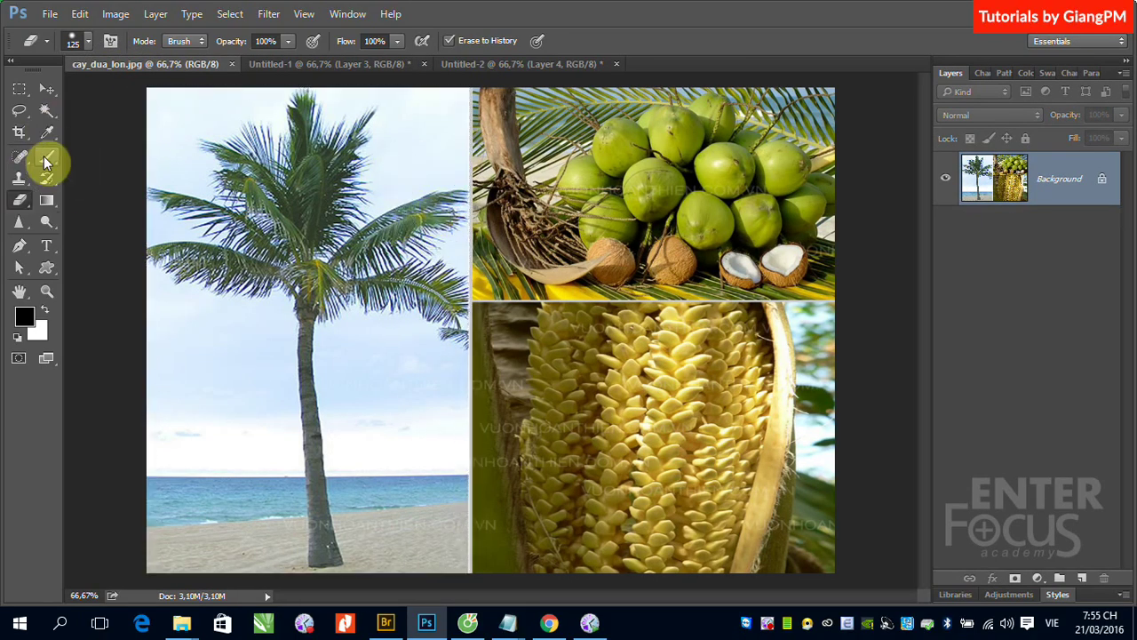
left_click(46, 155)
left_click_drag(277, 163, 433, 185)
left_click_drag(218, 260, 354, 351)
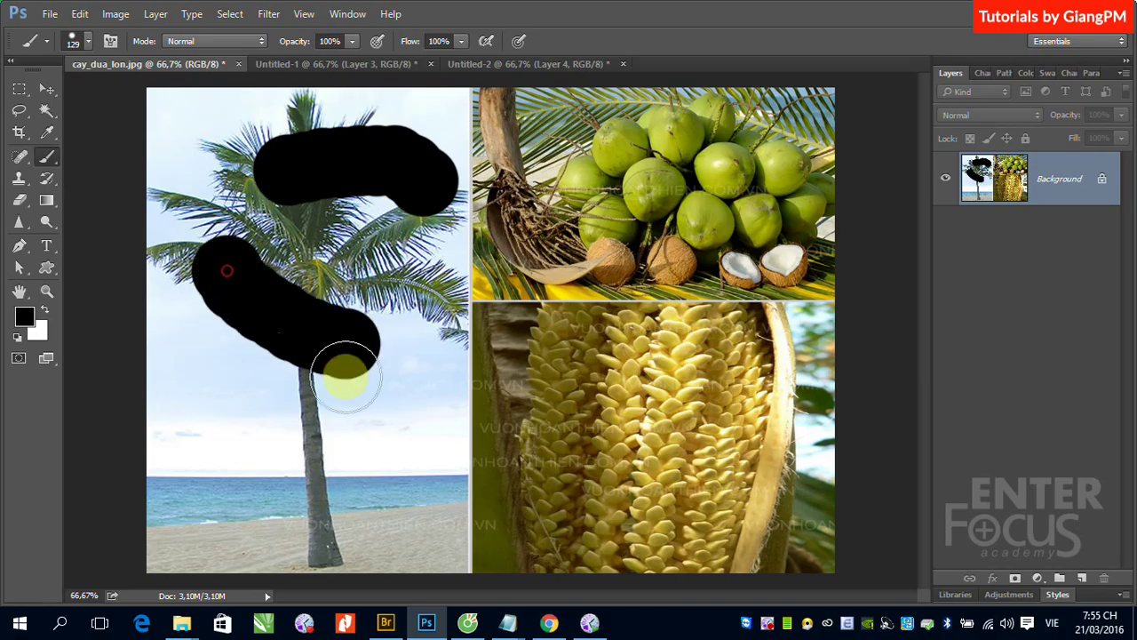
left_click_drag(389, 238, 434, 330)
left_click_drag(189, 392, 205, 415)
Step: Erase a small sky patch at the photo's top-left with the Background Eraser Tool
left_click(20, 199)
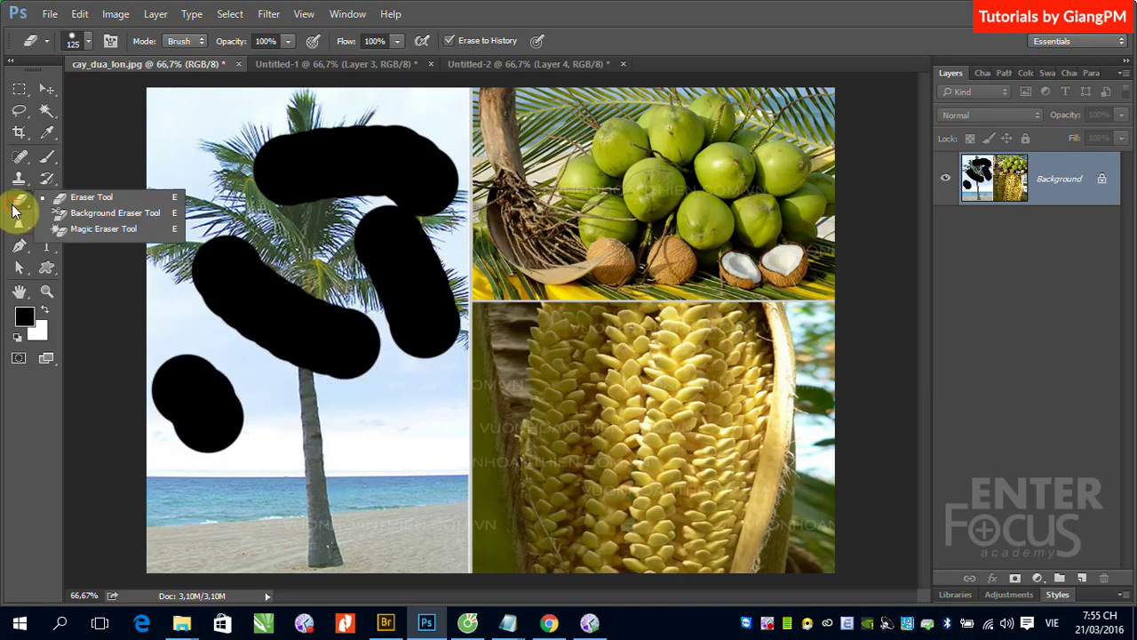
left_click(53, 214)
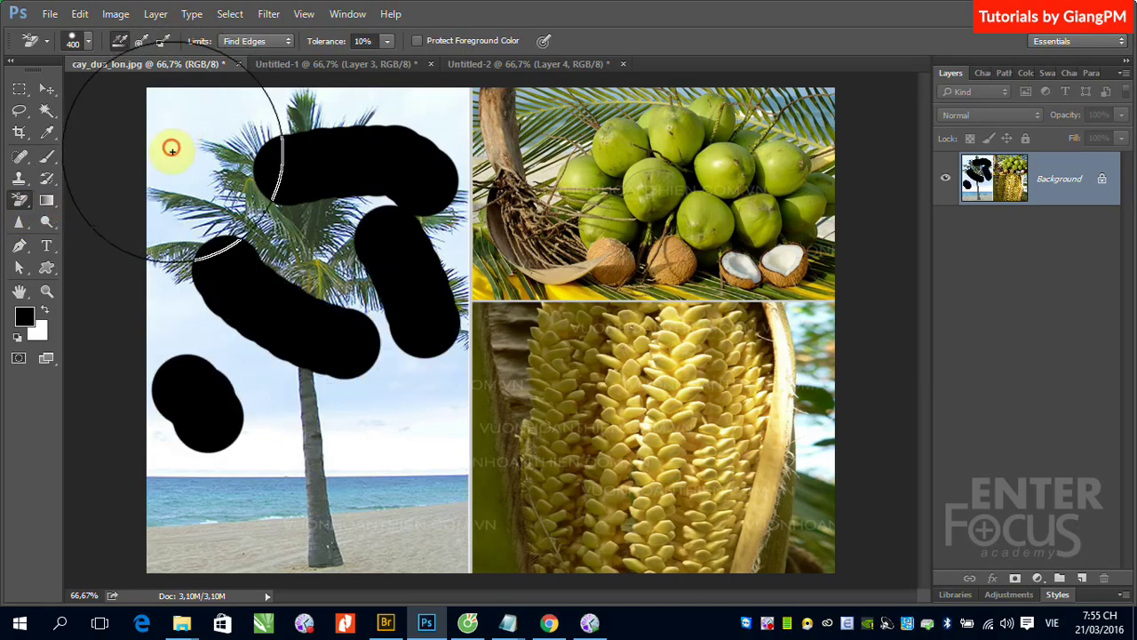
left_click(172, 145)
Step: With the Eraser Tool, paint the original photo back over the black blobs and erased patch
left_click(45, 92)
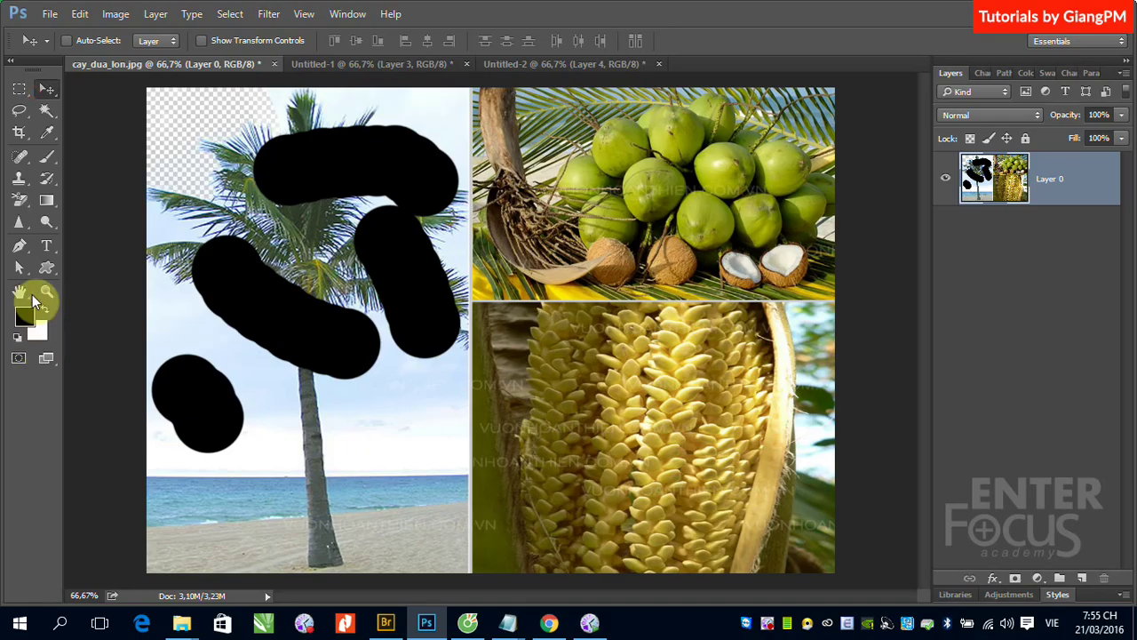
left_click_drag(22, 206, 84, 199)
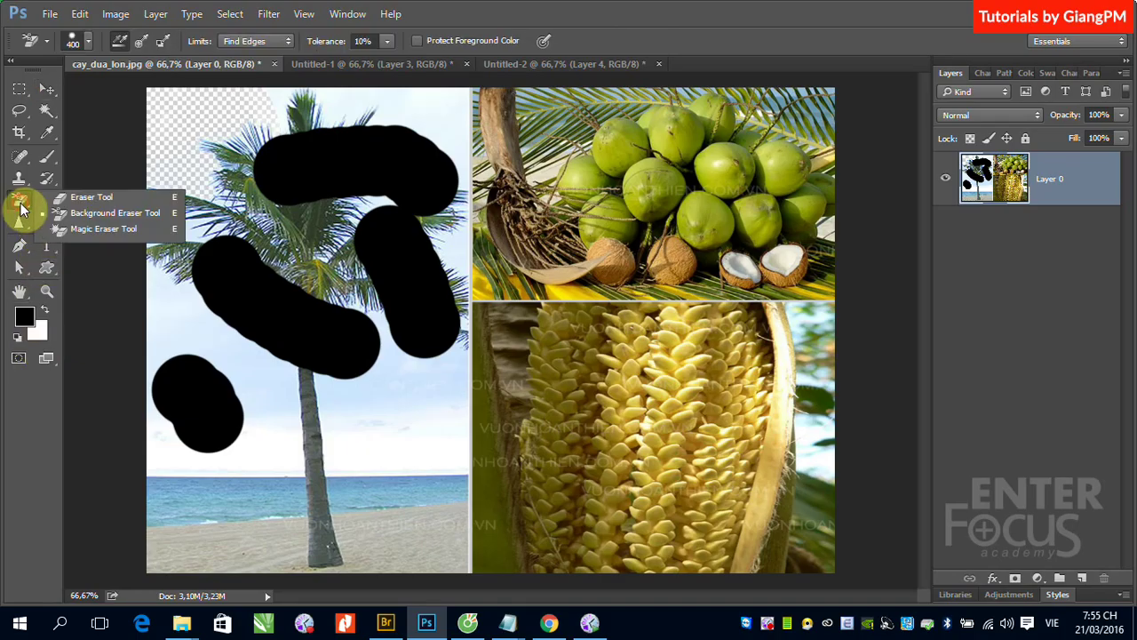
left_click(84, 199)
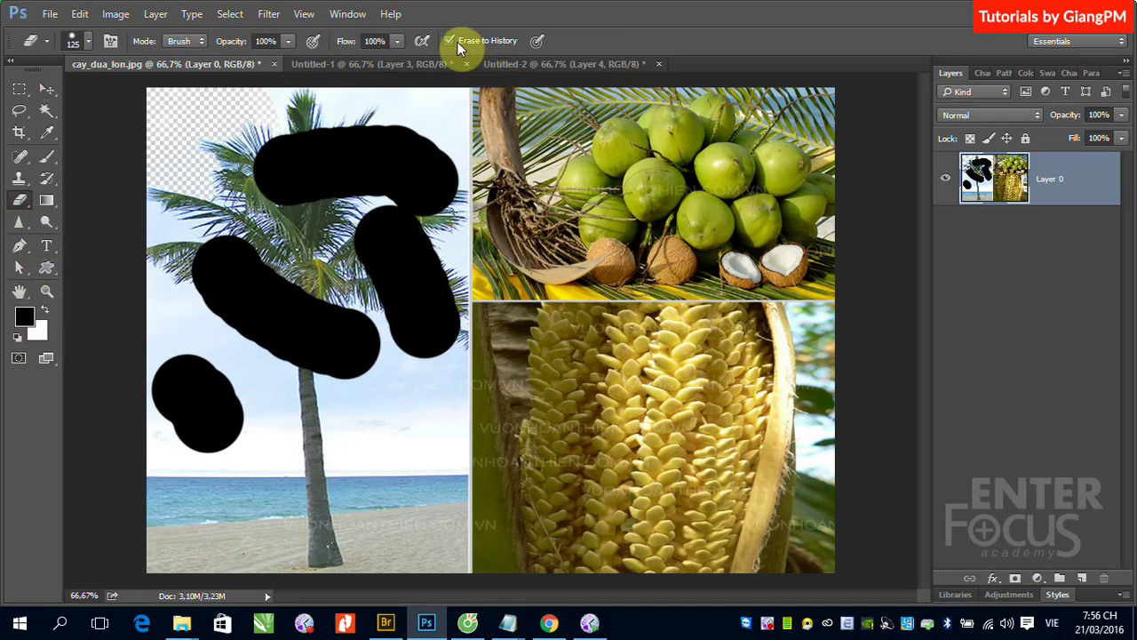
mouse_move(172, 185)
left_mouse_down()
mouse_move(302, 102)
mouse_move(157, 223)
mouse_move(447, 119)
mouse_move(472, 173)
mouse_move(278, 333)
mouse_move(358, 389)
mouse_move(240, 385)
mouse_move(188, 432)
mouse_move(295, 429)
mouse_move(317, 183)
left_mouse_up()
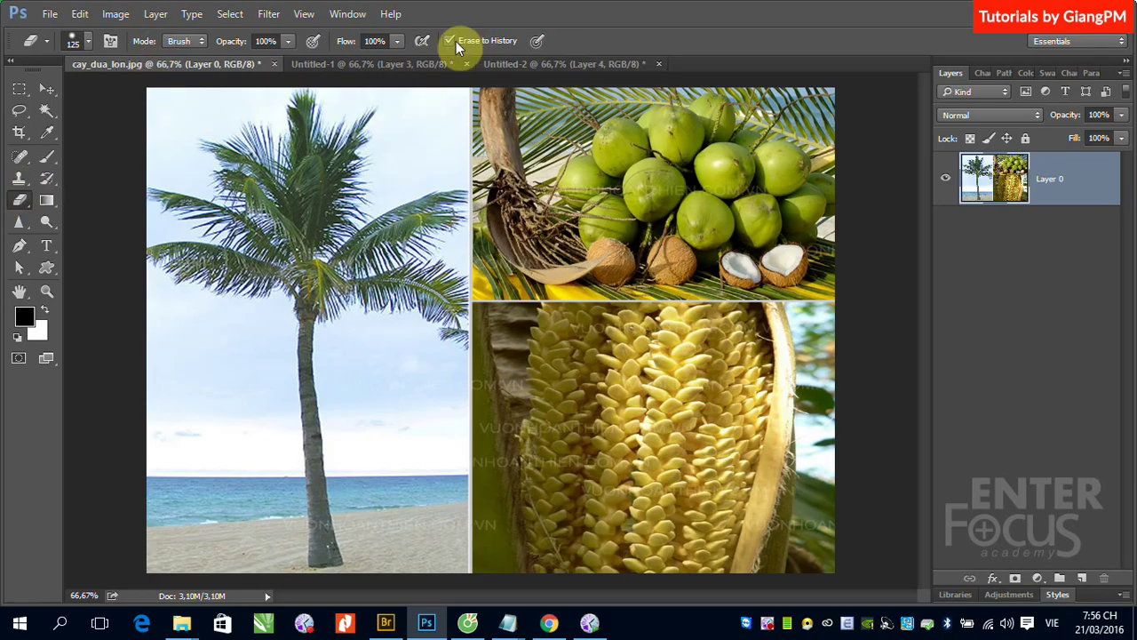
left_click(47, 156)
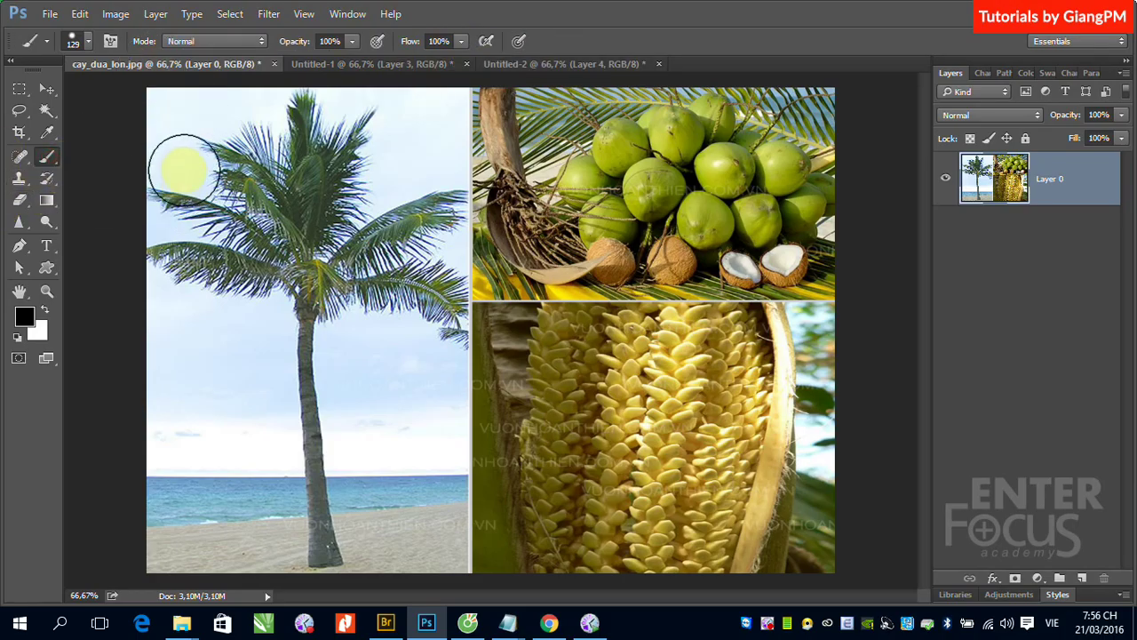
left_click(88, 40)
left_click_drag(146, 96, 113, 96)
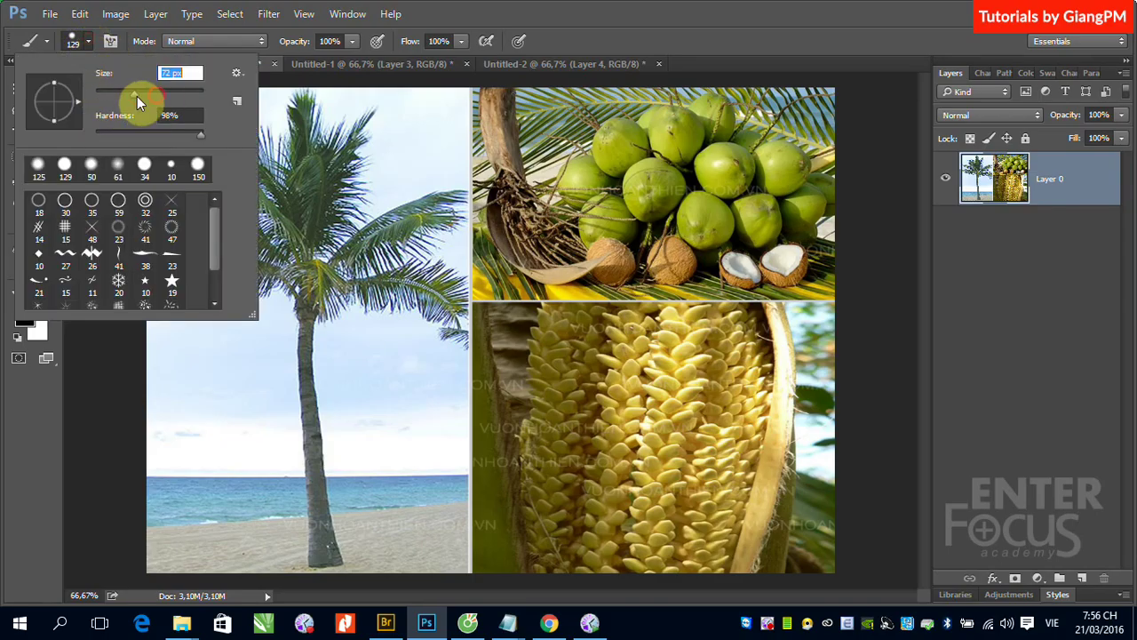
left_click(452, 10)
left_click_drag(183, 127, 224, 188)
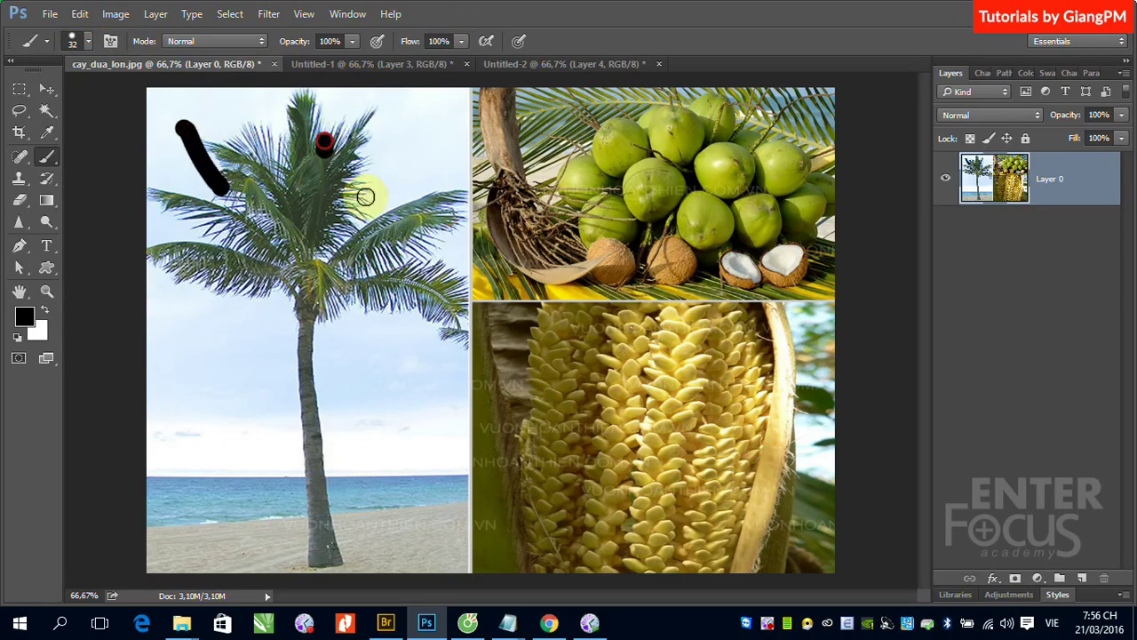
left_click_drag(324, 139, 337, 206)
left_click_drag(391, 160, 365, 253)
left_click_drag(230, 298, 230, 335)
left_click(18, 200)
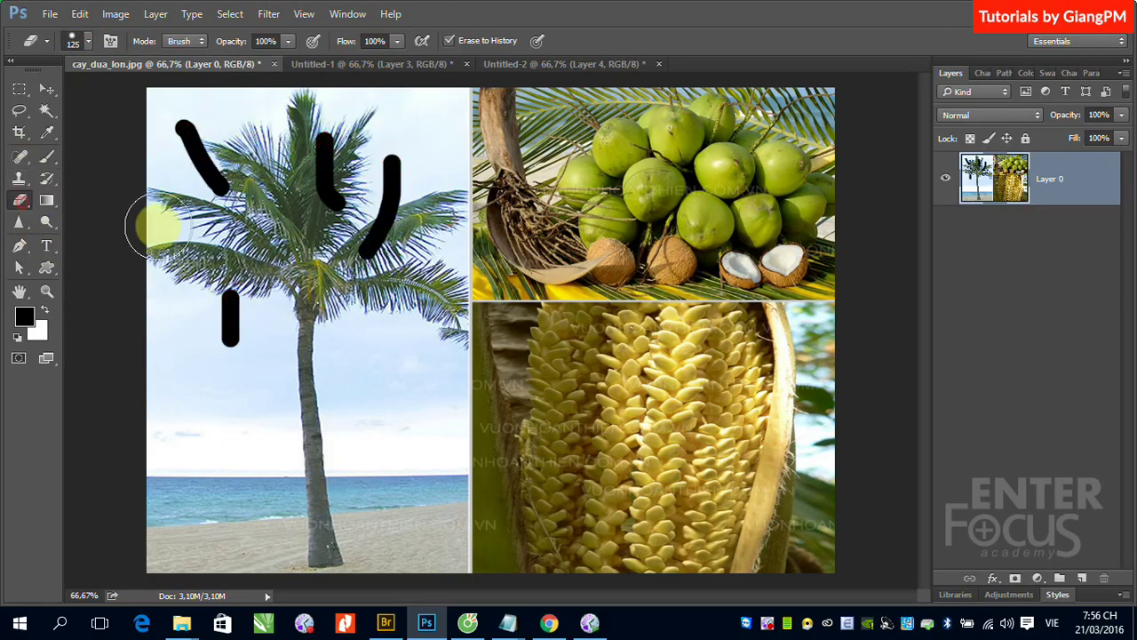
left_click(450, 40)
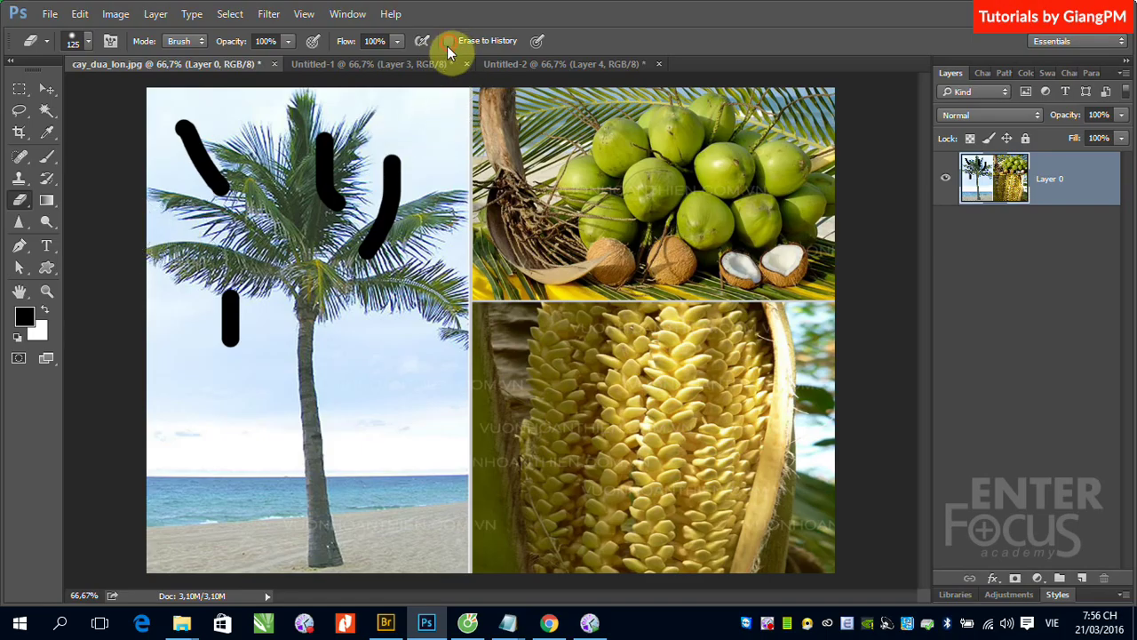
left_click(258, 267)
left_click_drag(259, 268, 373, 330)
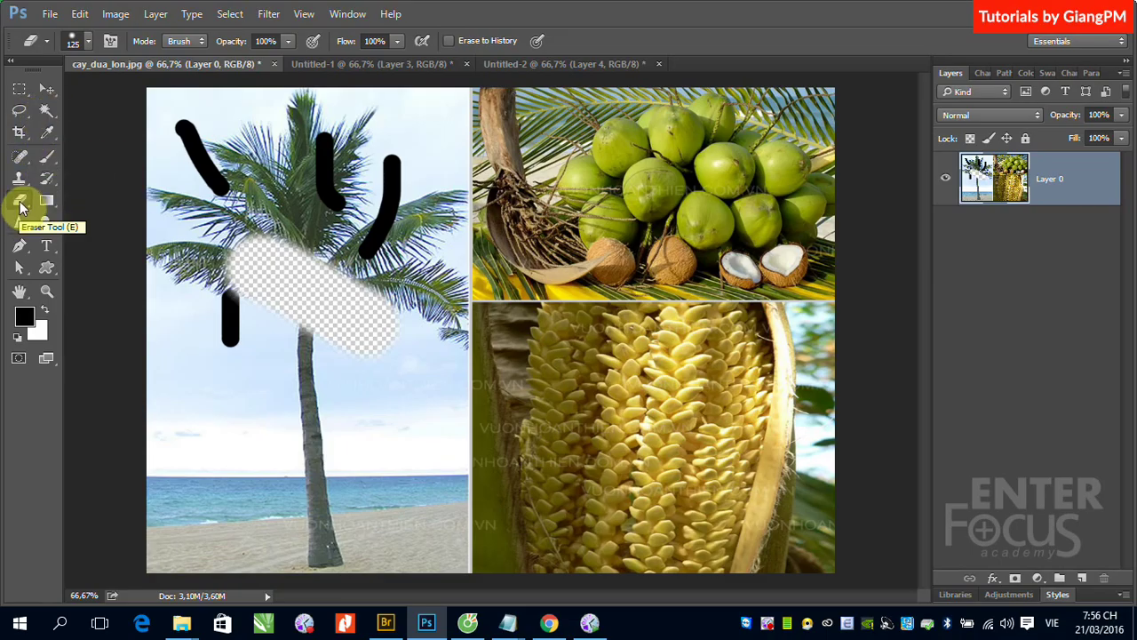
left_click(449, 40)
mouse_move(329, 150)
left_mouse_down()
mouse_move(325, 165)
mouse_move(381, 148)
mouse_move(365, 279)
mouse_move(208, 401)
mouse_move(206, 262)
mouse_move(298, 140)
mouse_move(233, 136)
left_mouse_up()
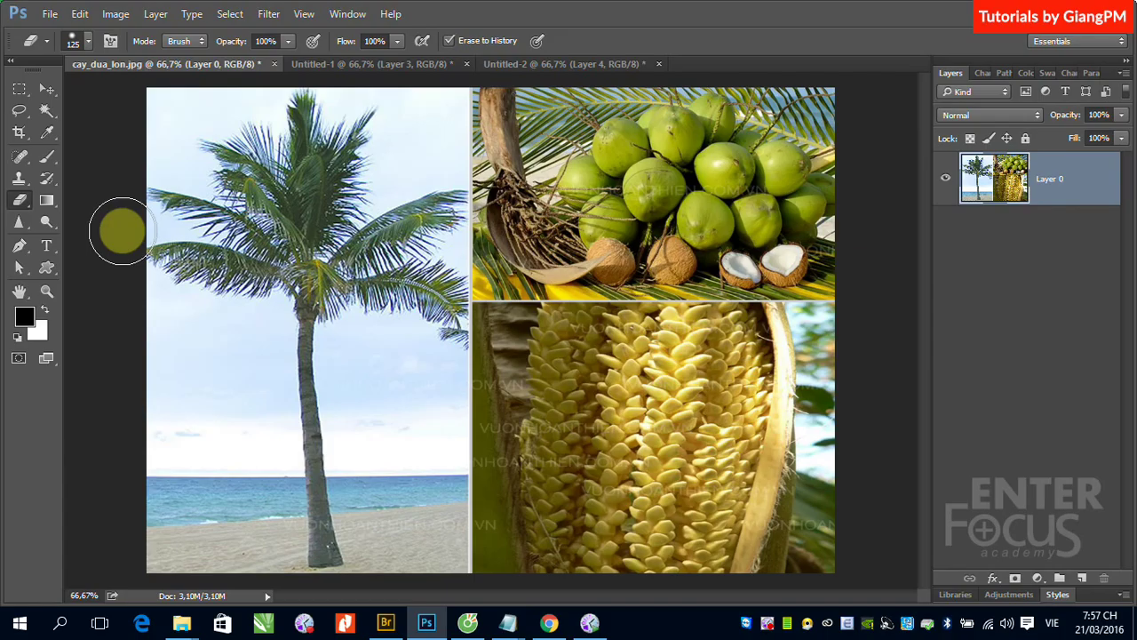
Step: Show the Untitled-1 document and bring up the eraser variants flyout
left_click(419, 64)
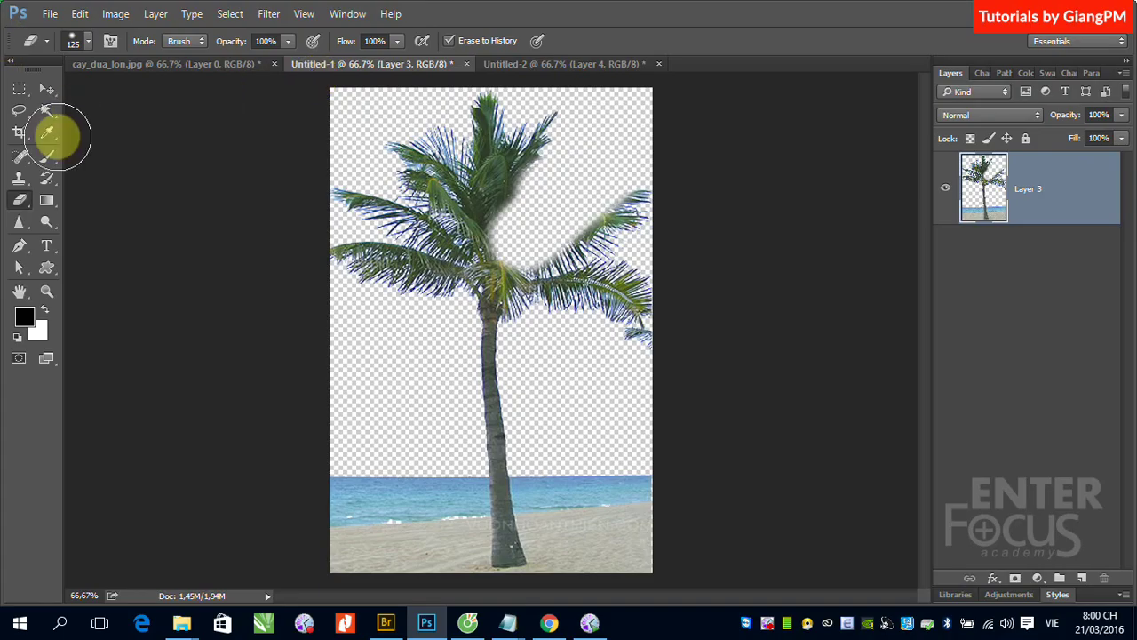
right_click(19, 200)
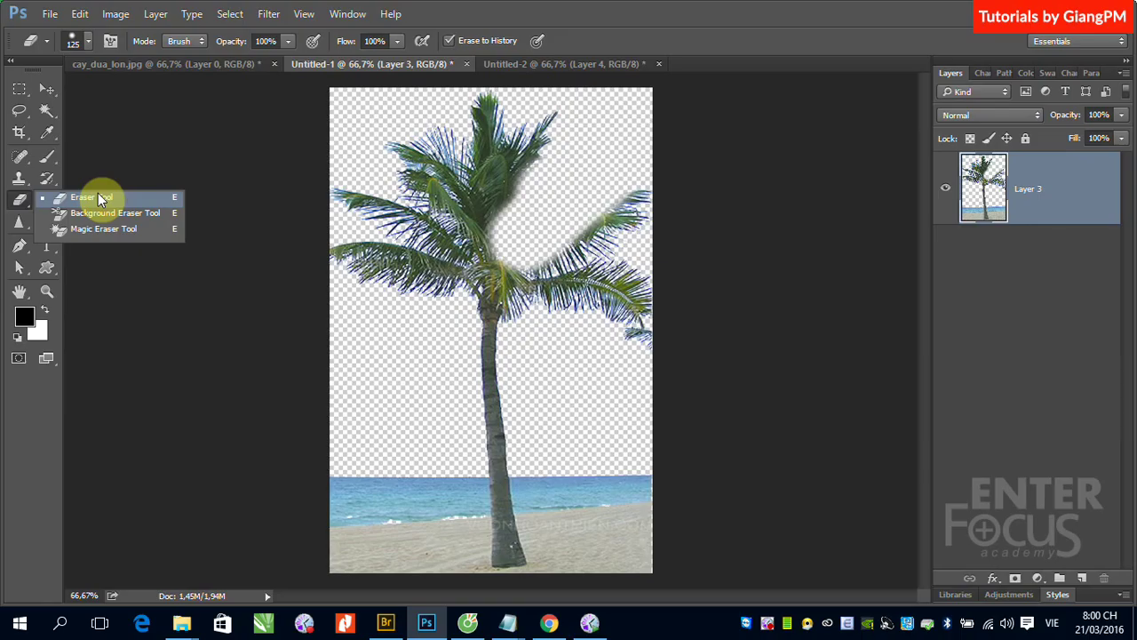